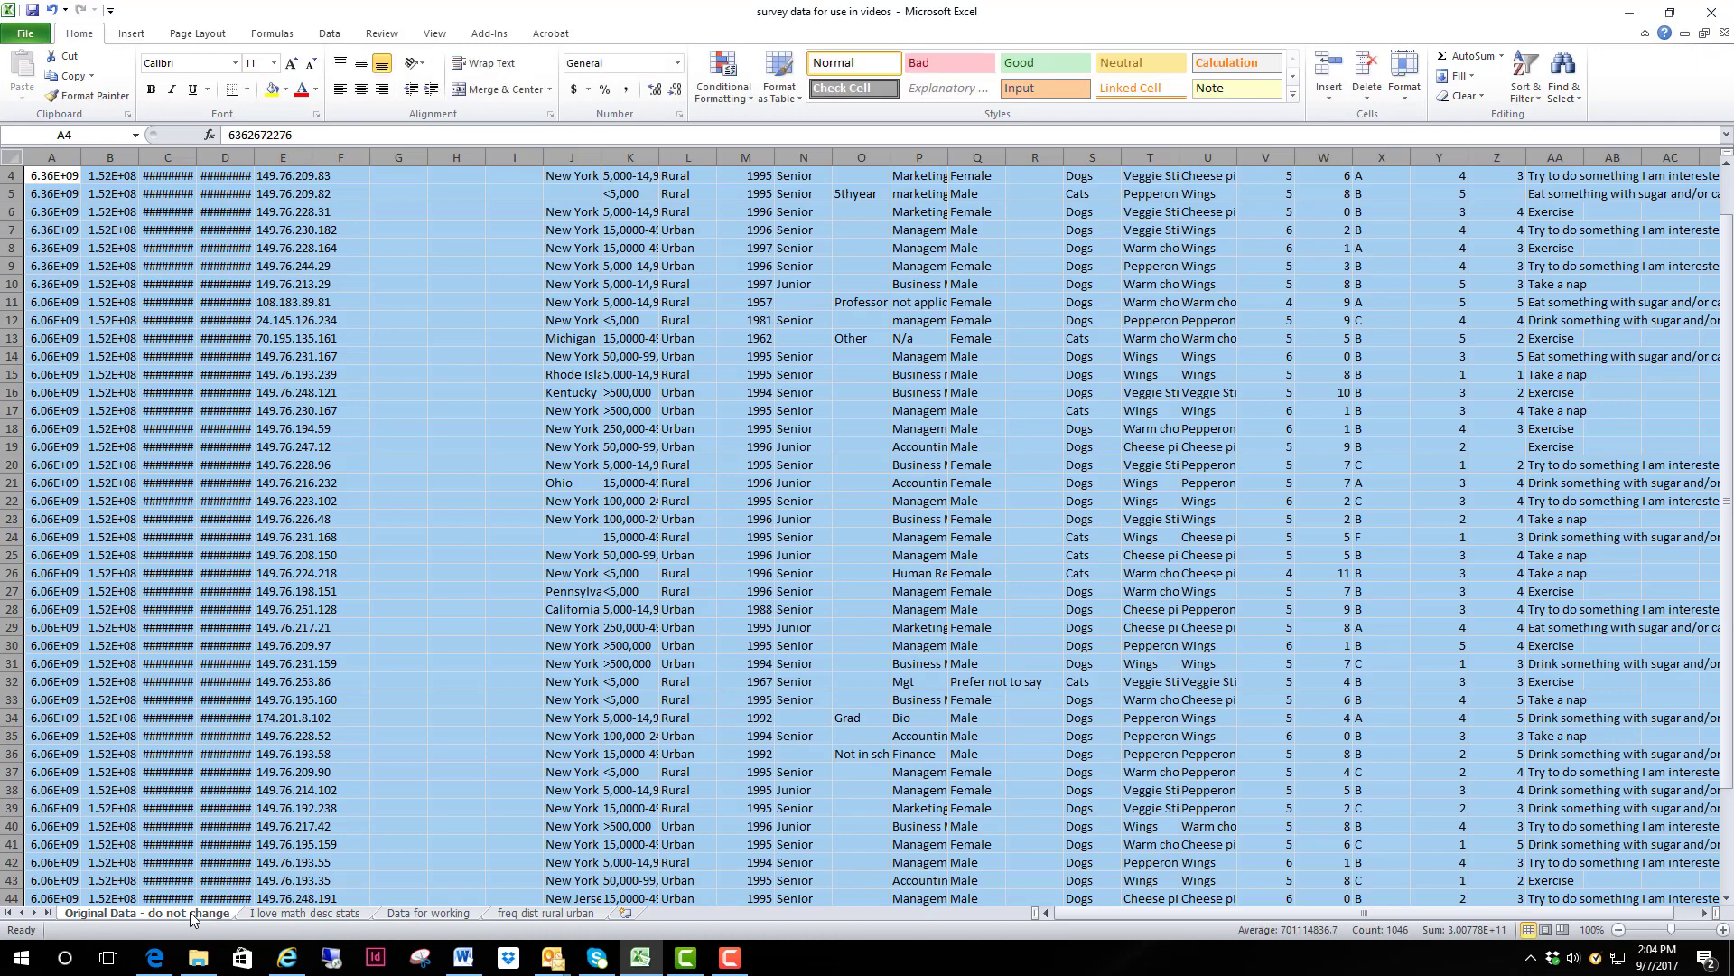
Step: Reorder the worksheets so "Data for working" follows "Original Data - do not change" and "I love math desc stats" comes last
click(430, 913)
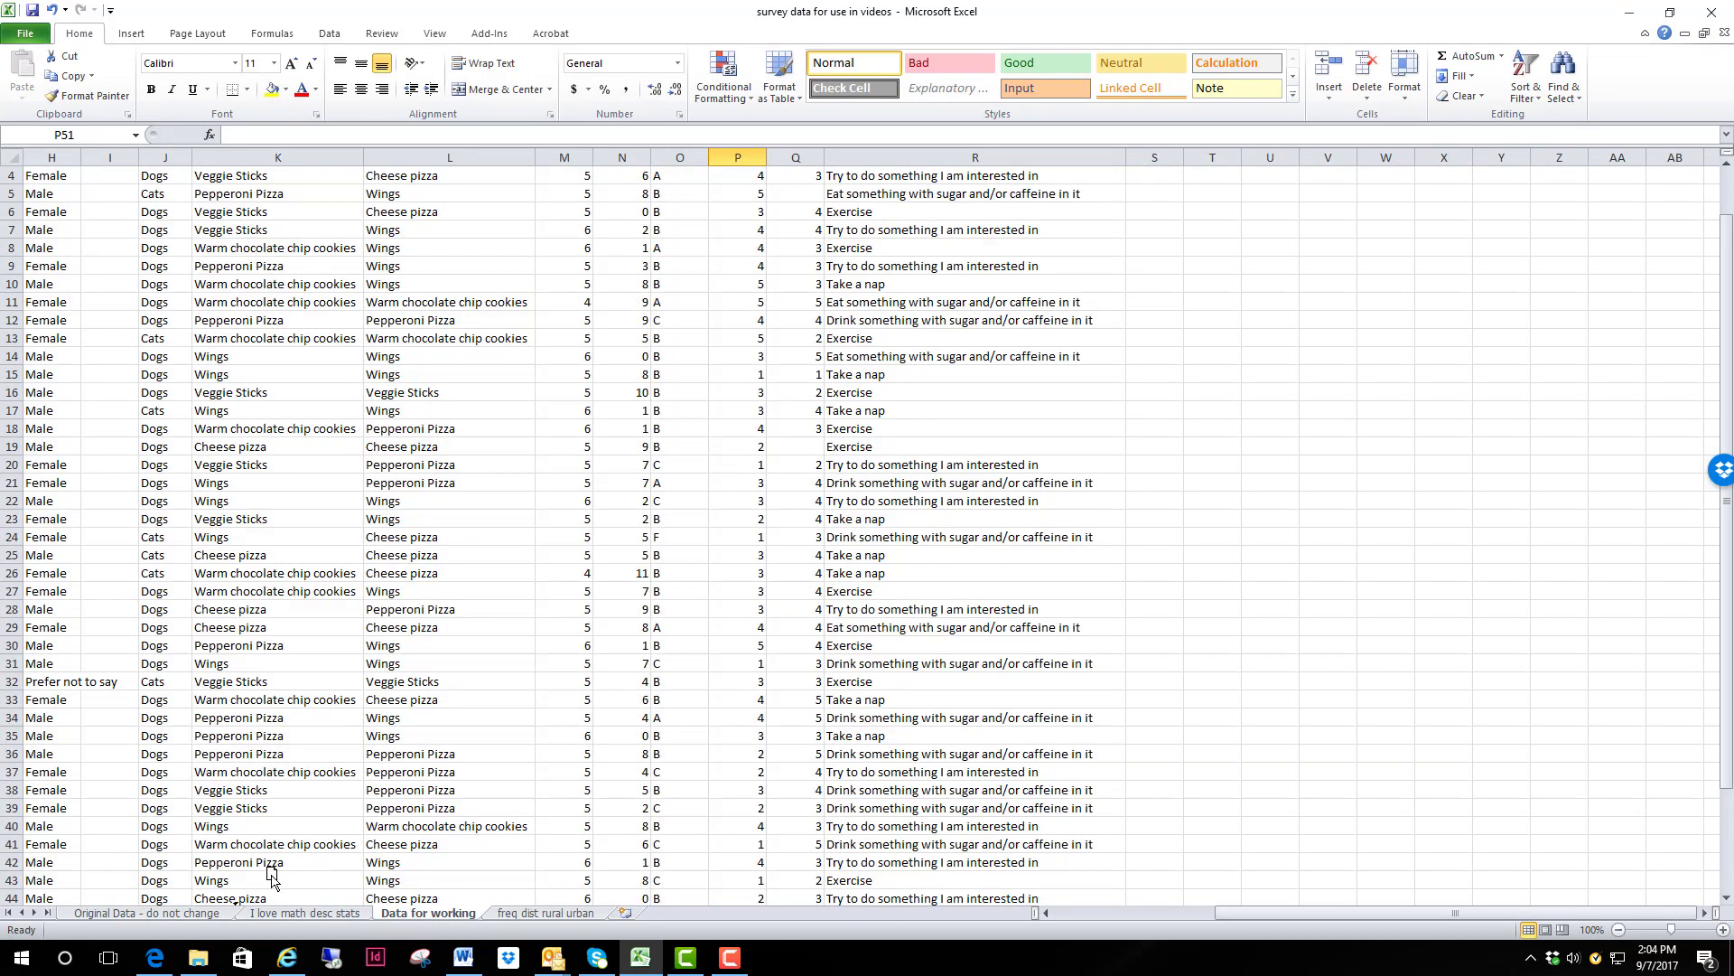
drag(246, 903, 249, 904)
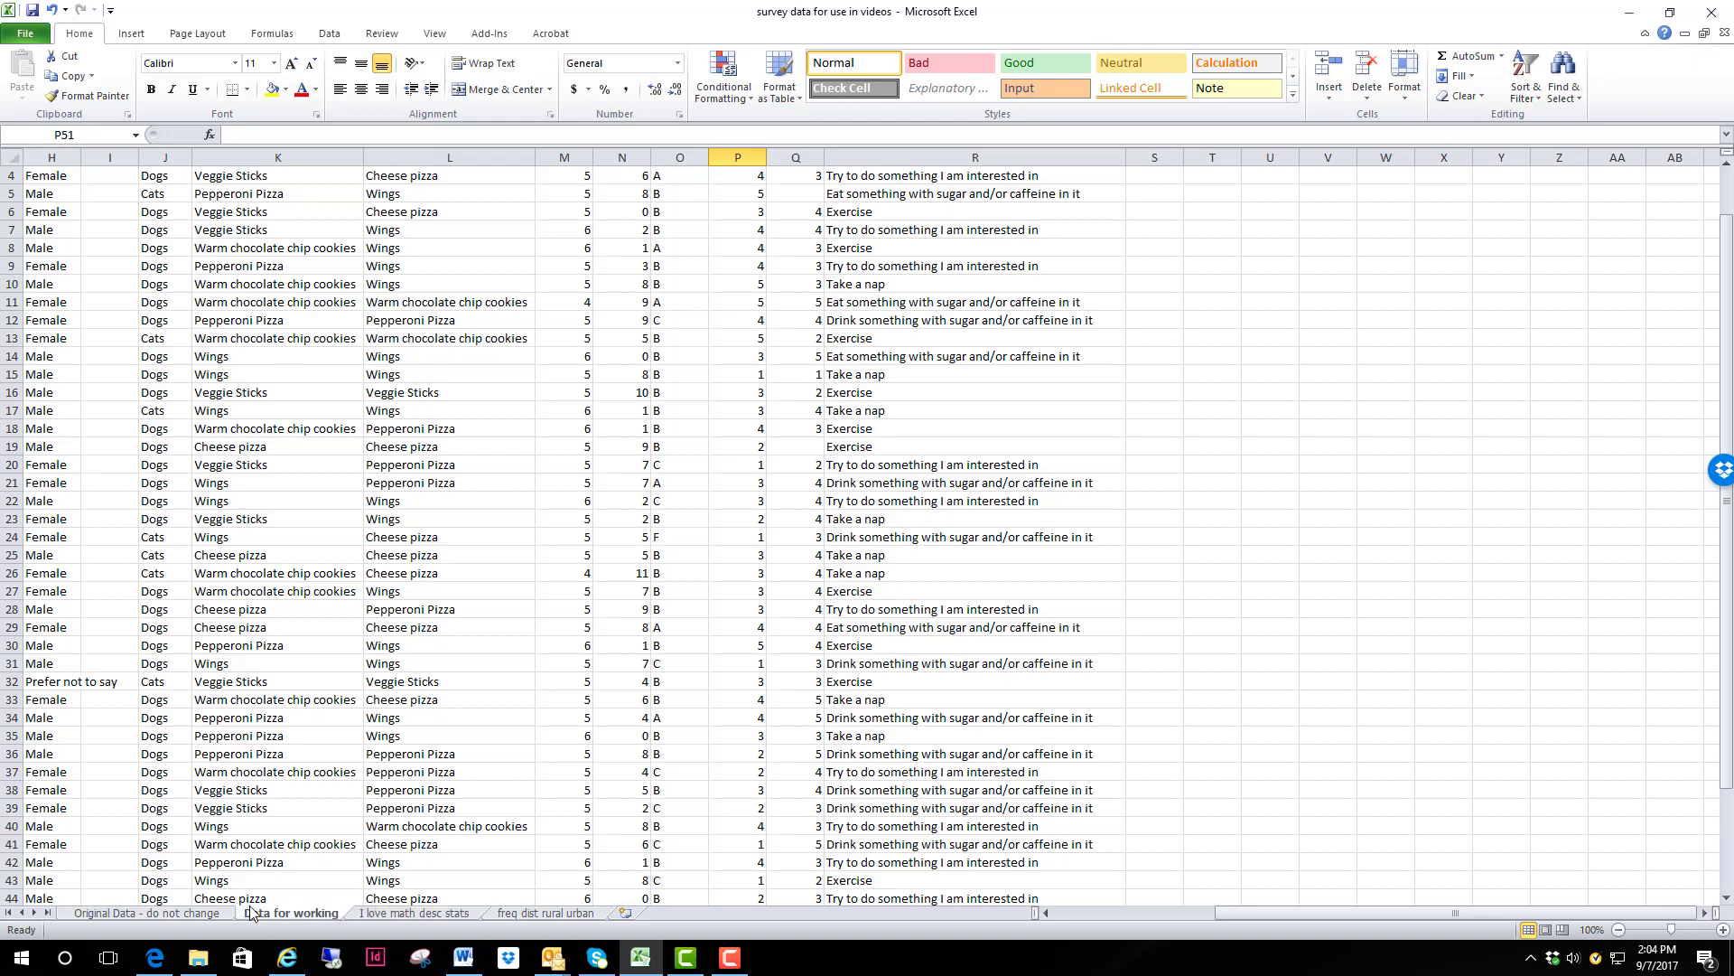
click(449, 914)
mouse_move(446, 914)
mouse_down()
mouse_move(491, 892)
mouse_move(636, 909)
mouse_up()
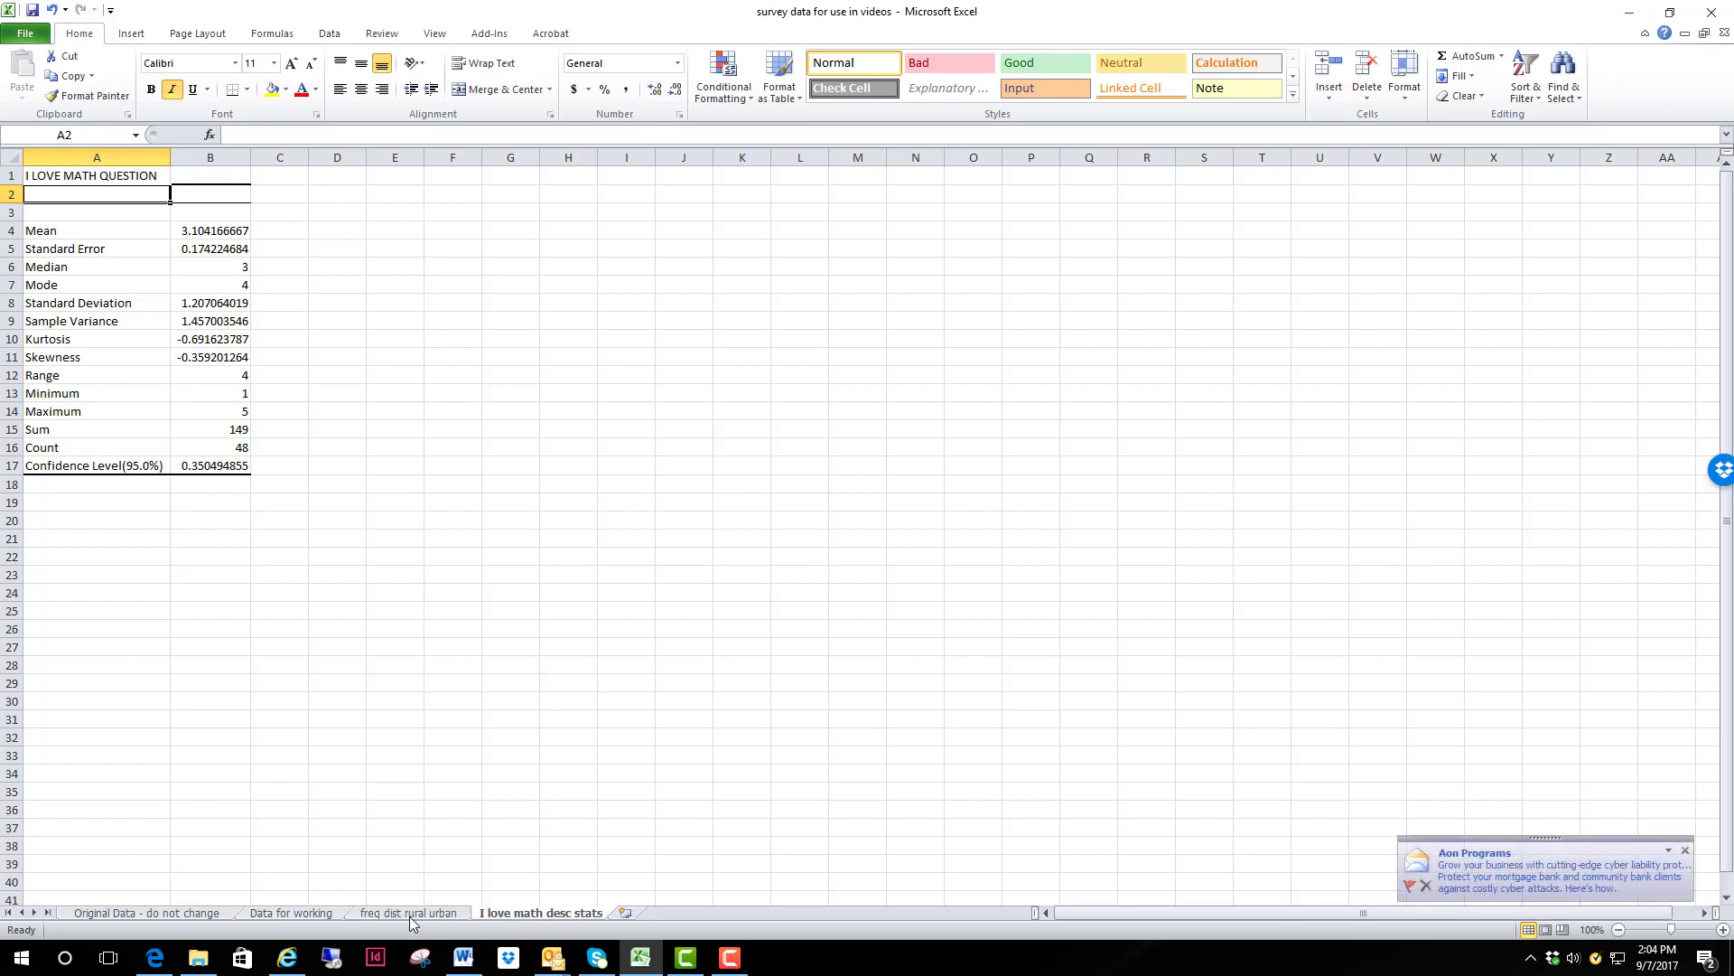
Step: Copy the whole math abilities rating column (column O) from the "Data for working" sheet
click(307, 914)
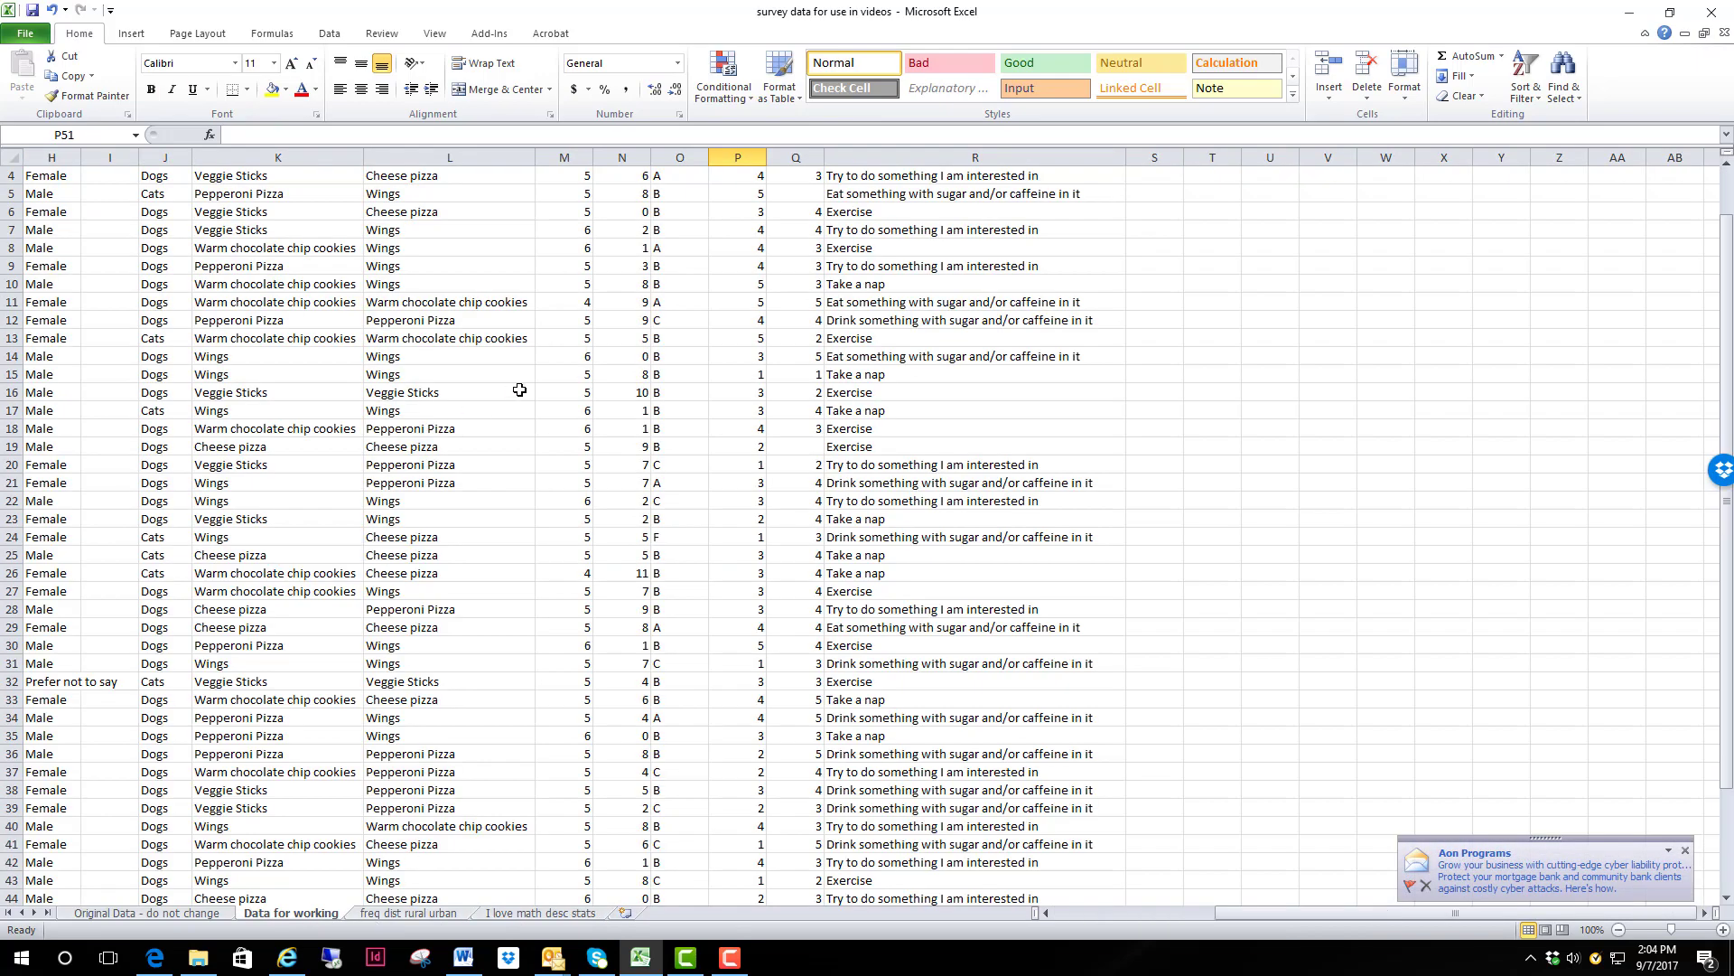
scroll(664, 303, up, 1)
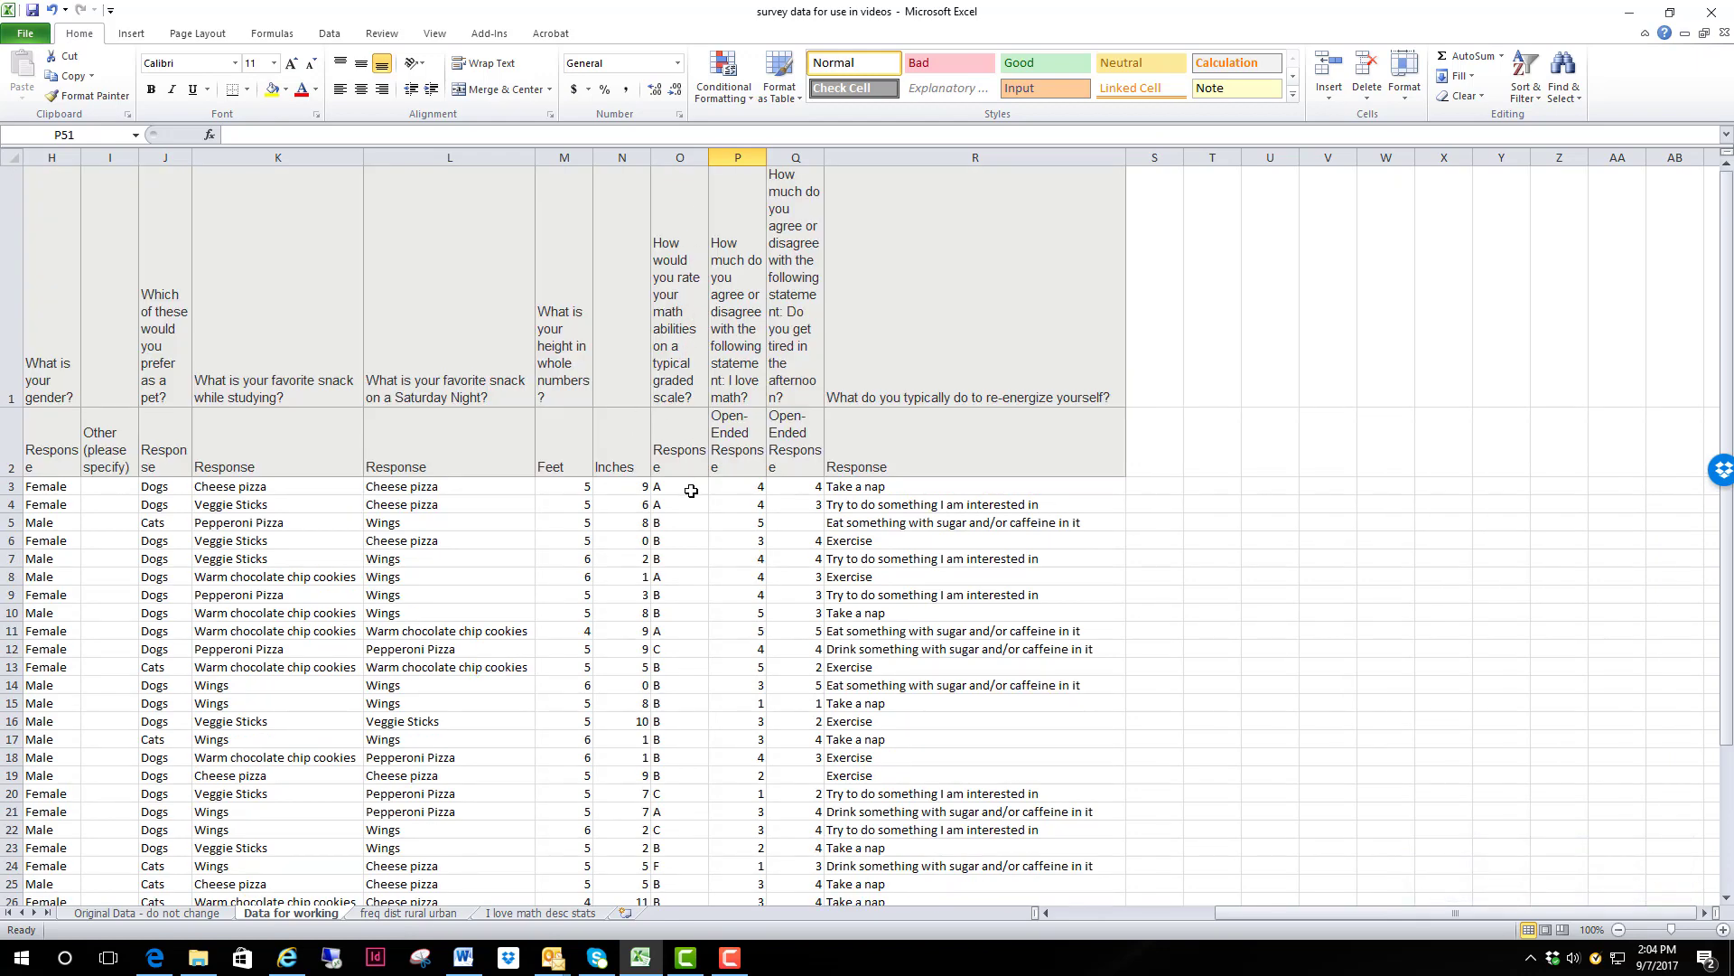
click(684, 158)
right_click(690, 159)
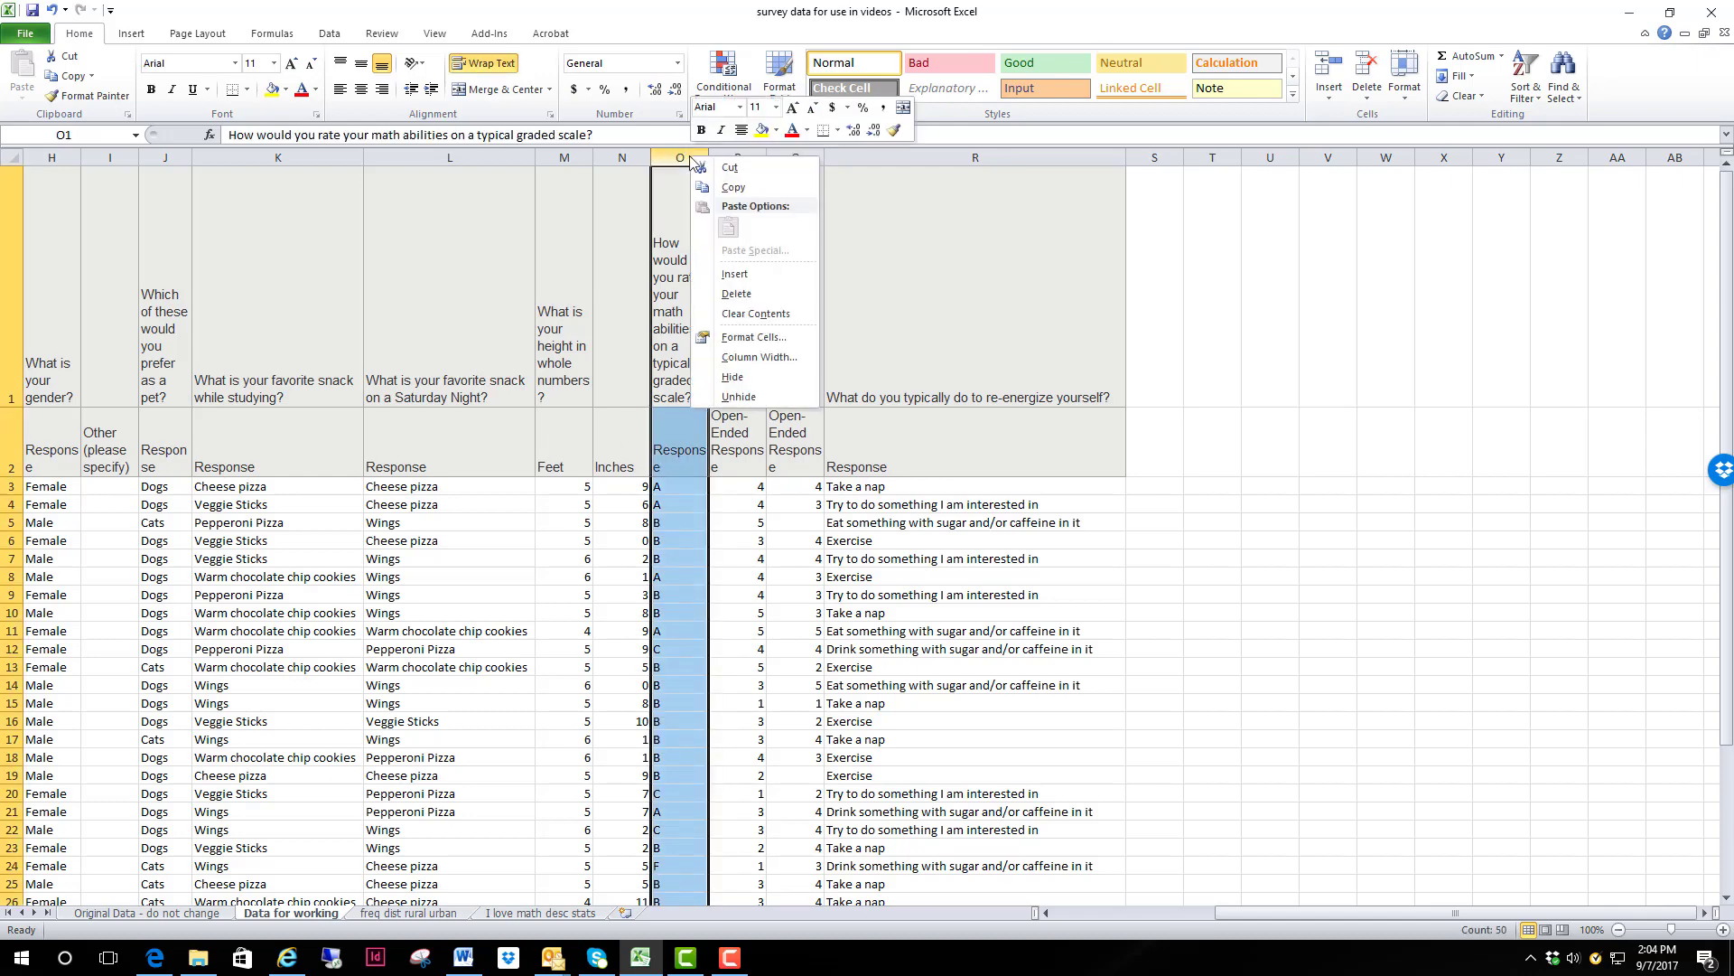
click(730, 187)
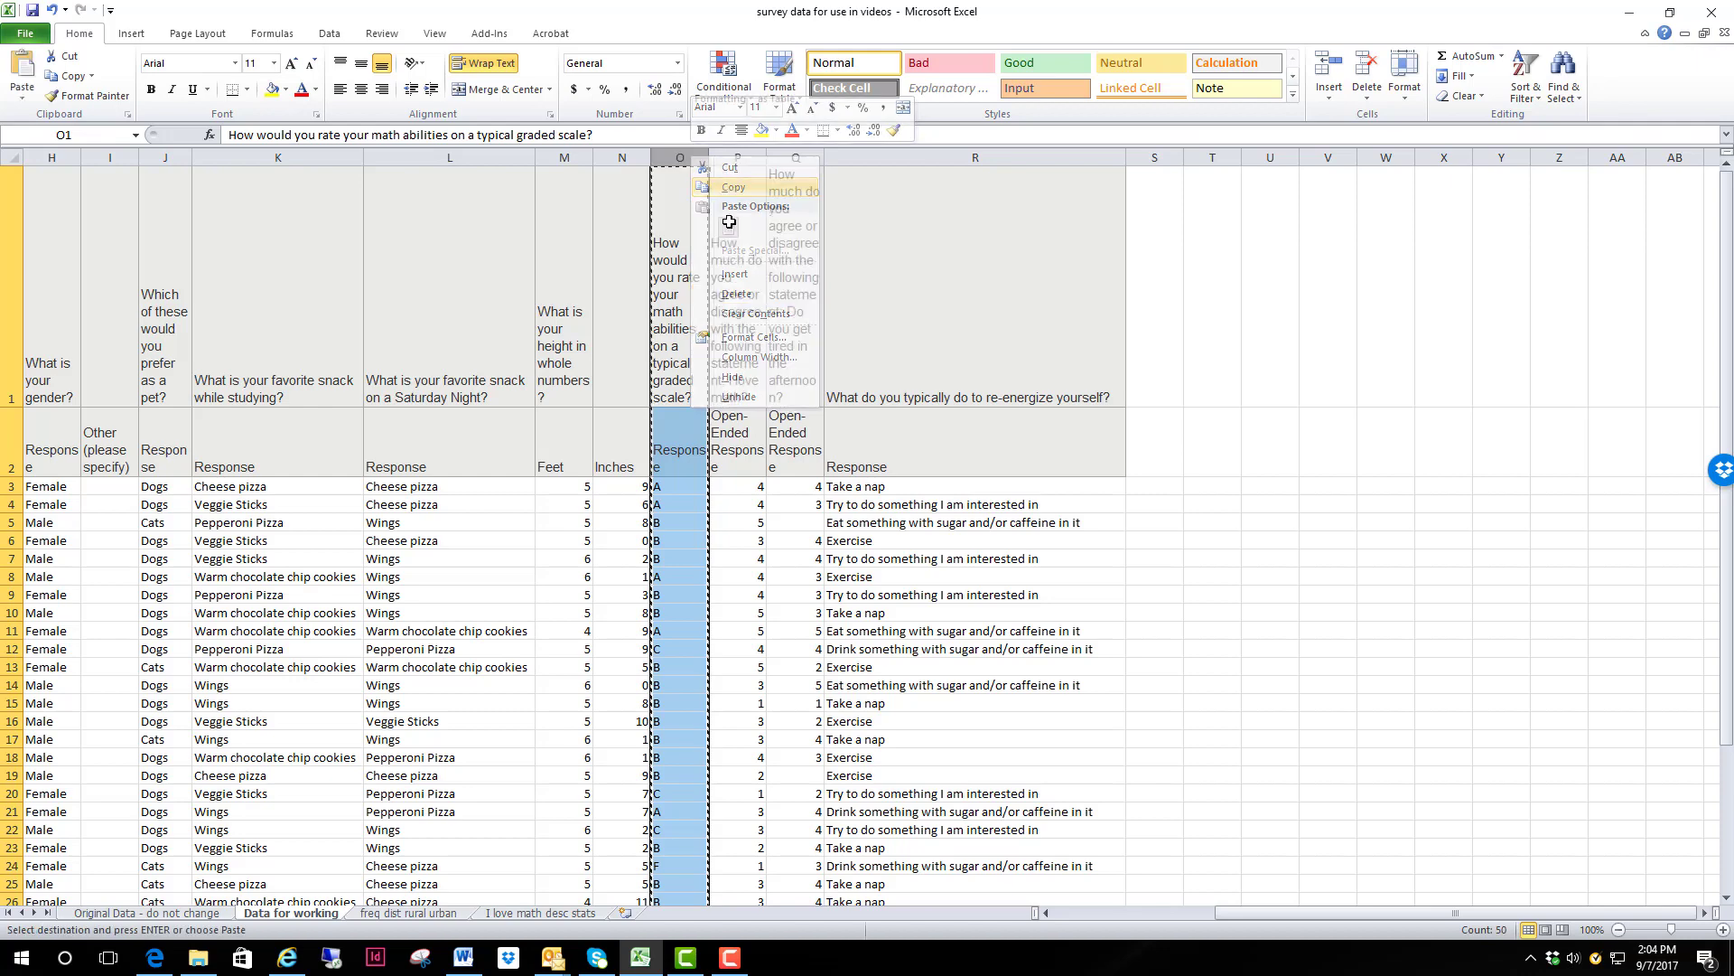
Step: Add a new worksheet and paste the copied math abilities column into its column A
click(624, 915)
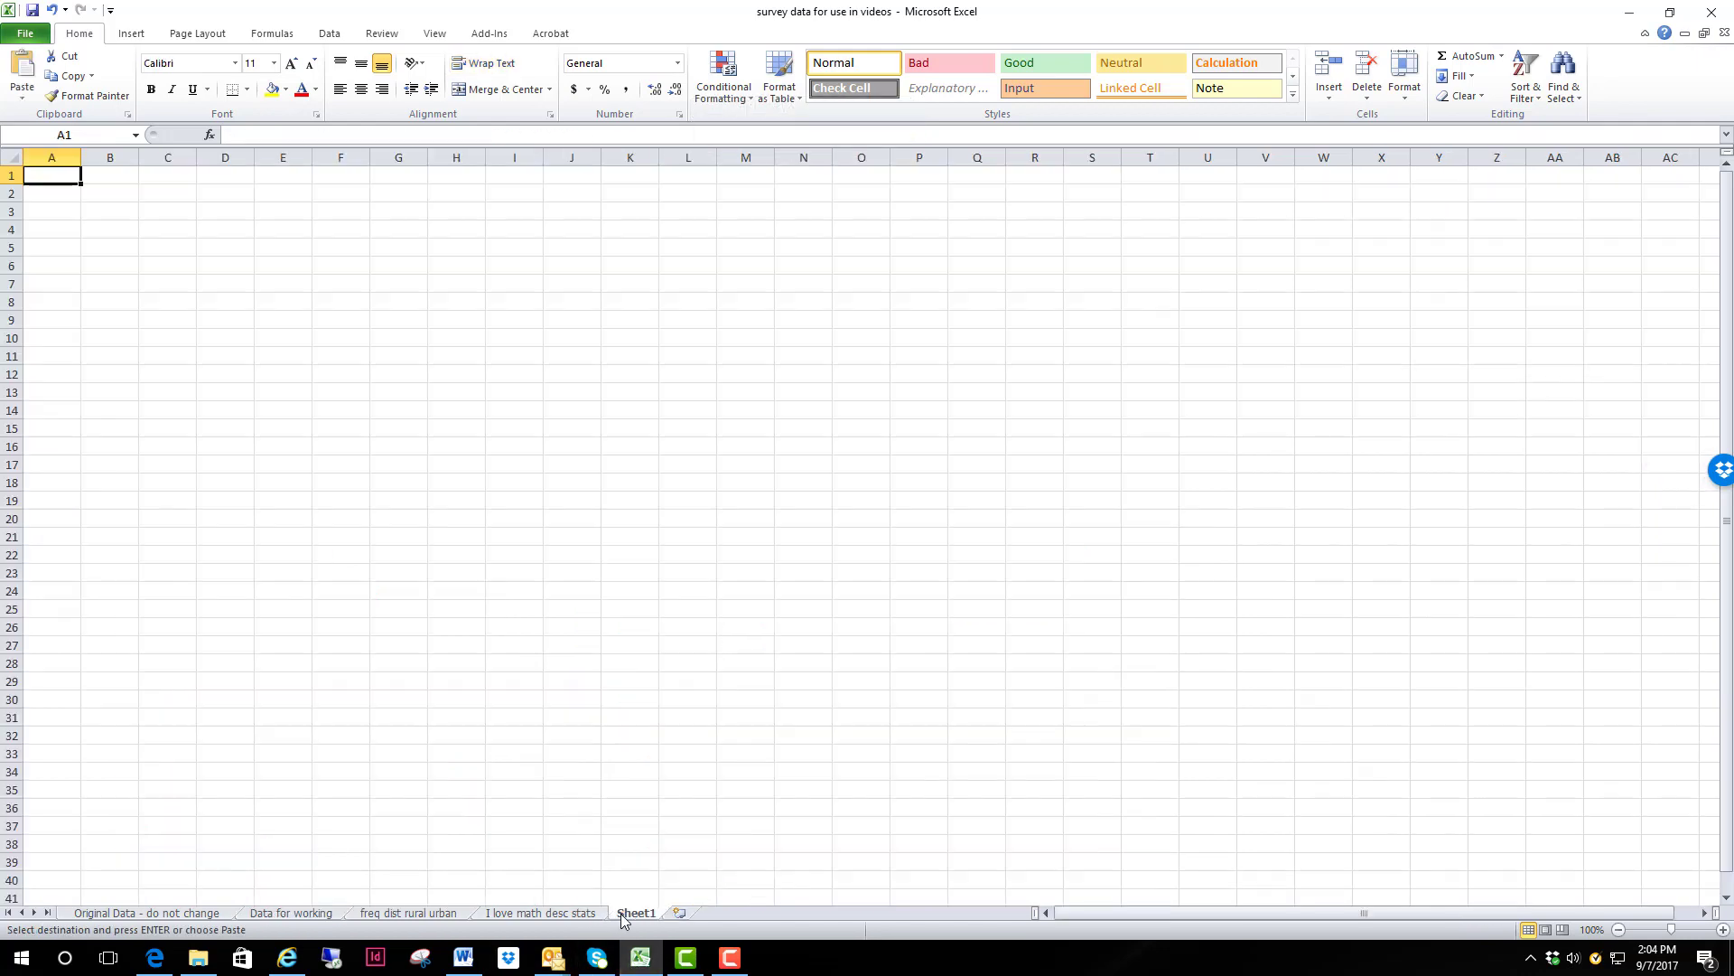
click(52, 155)
right_click(52, 155)
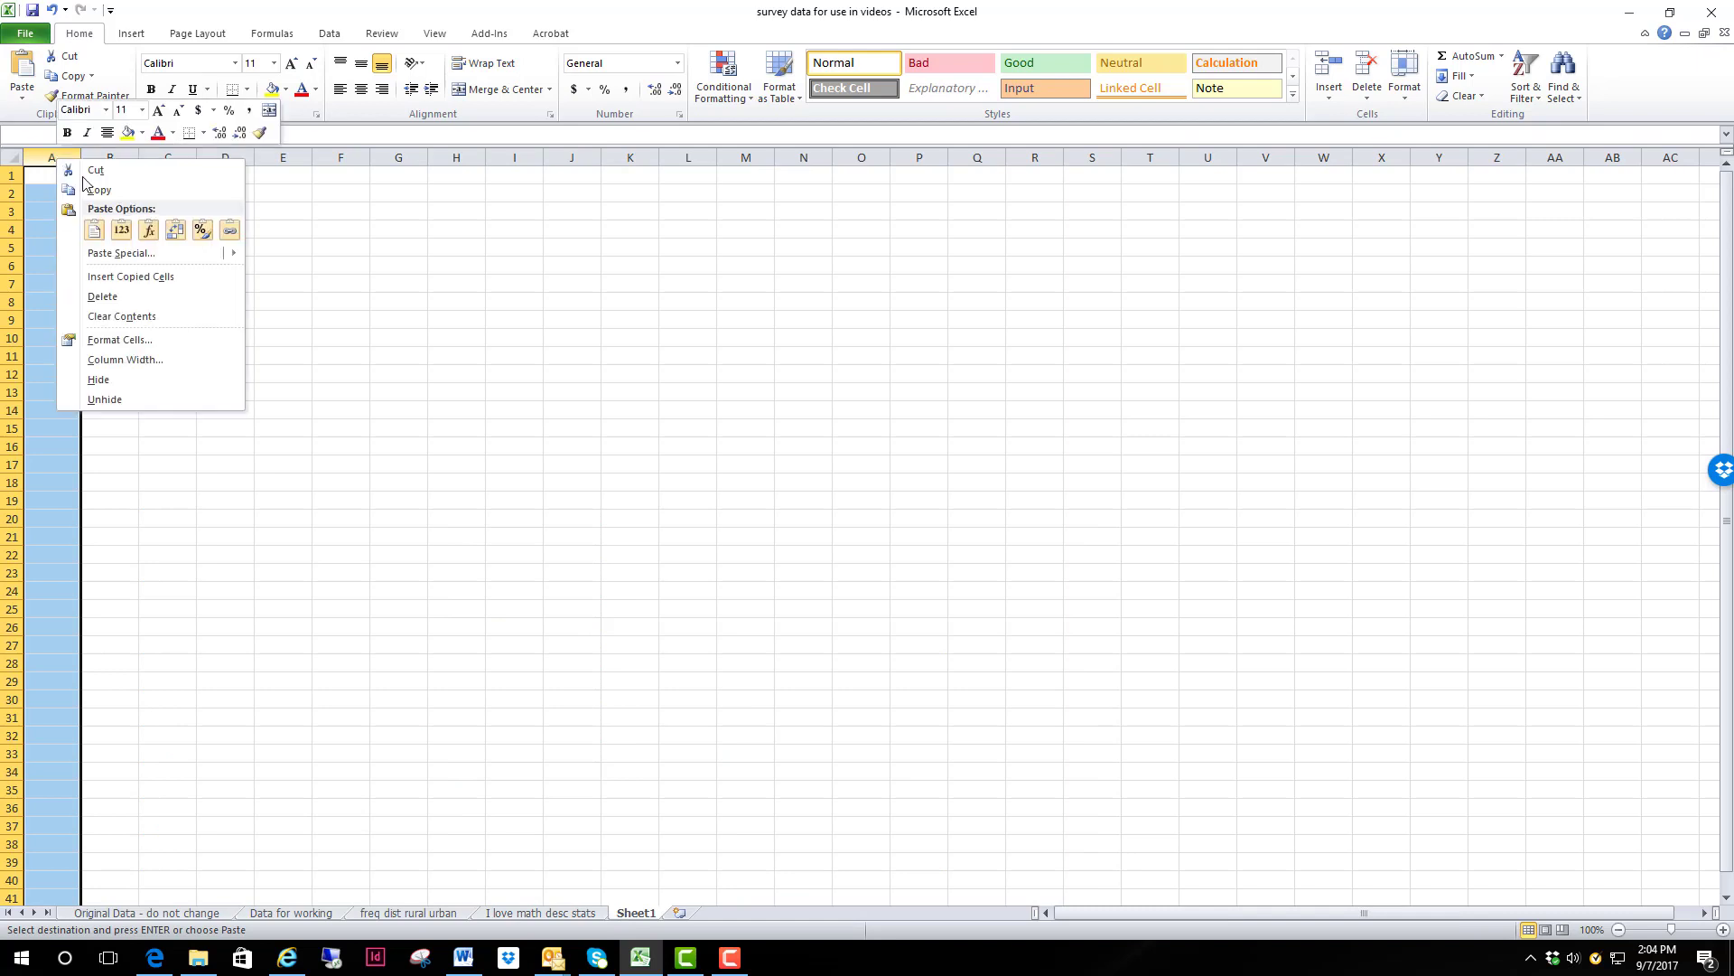
click(95, 232)
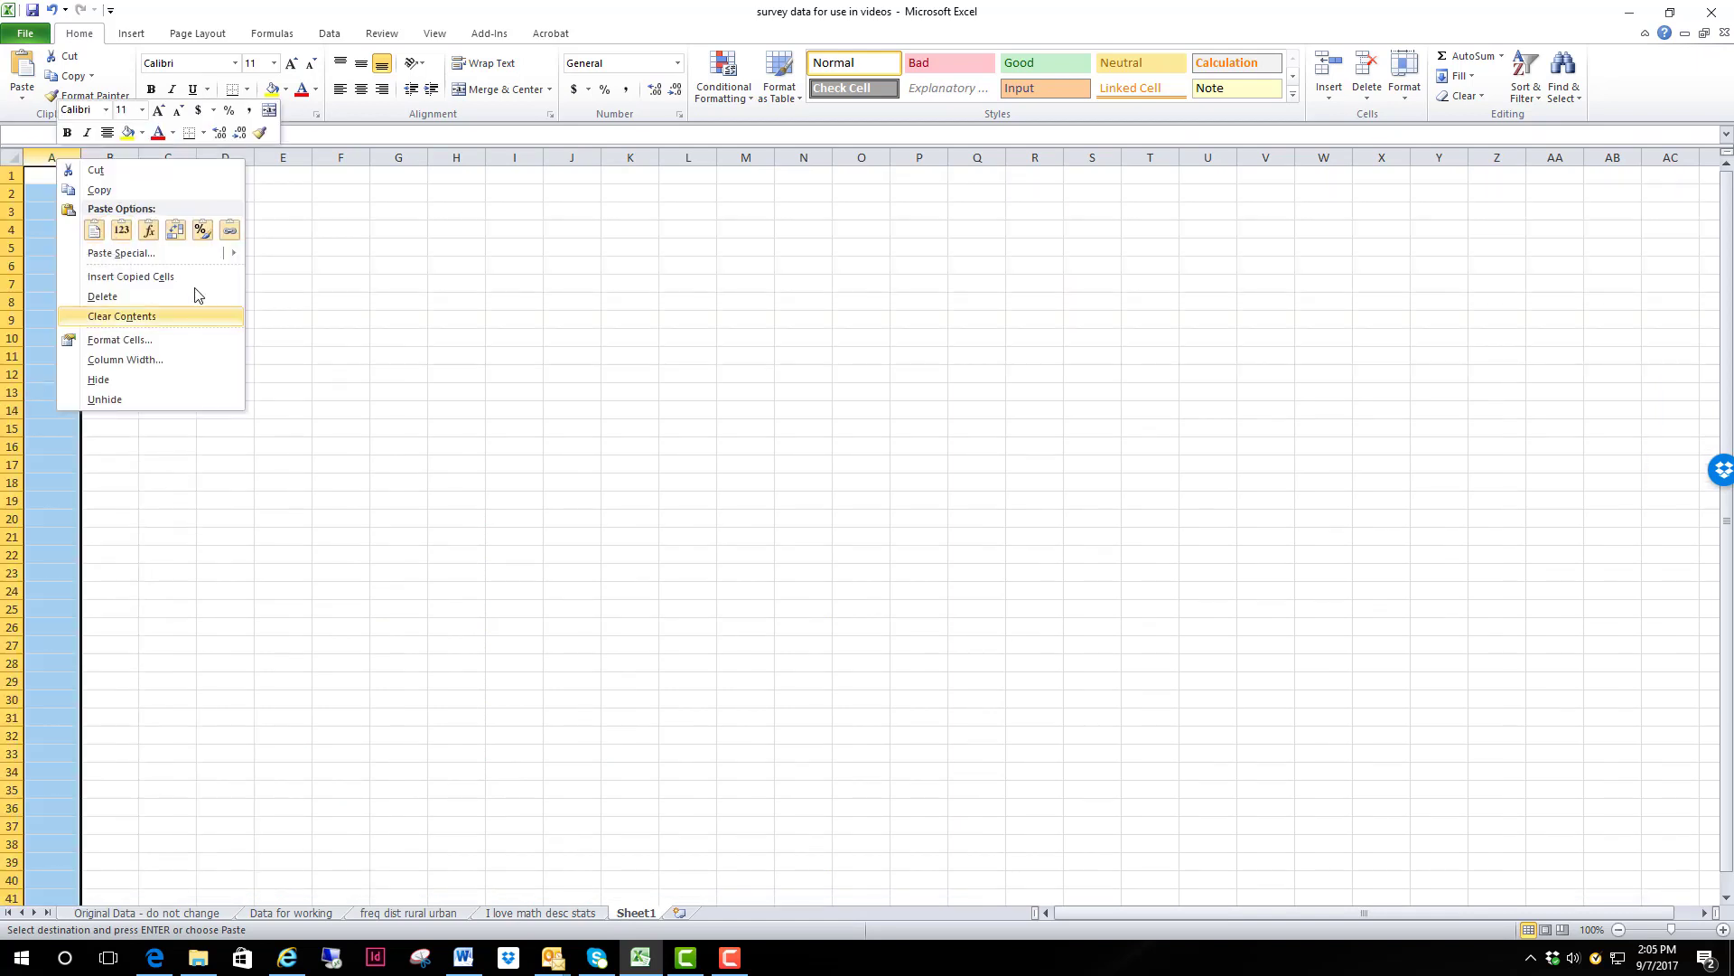
click(324, 321)
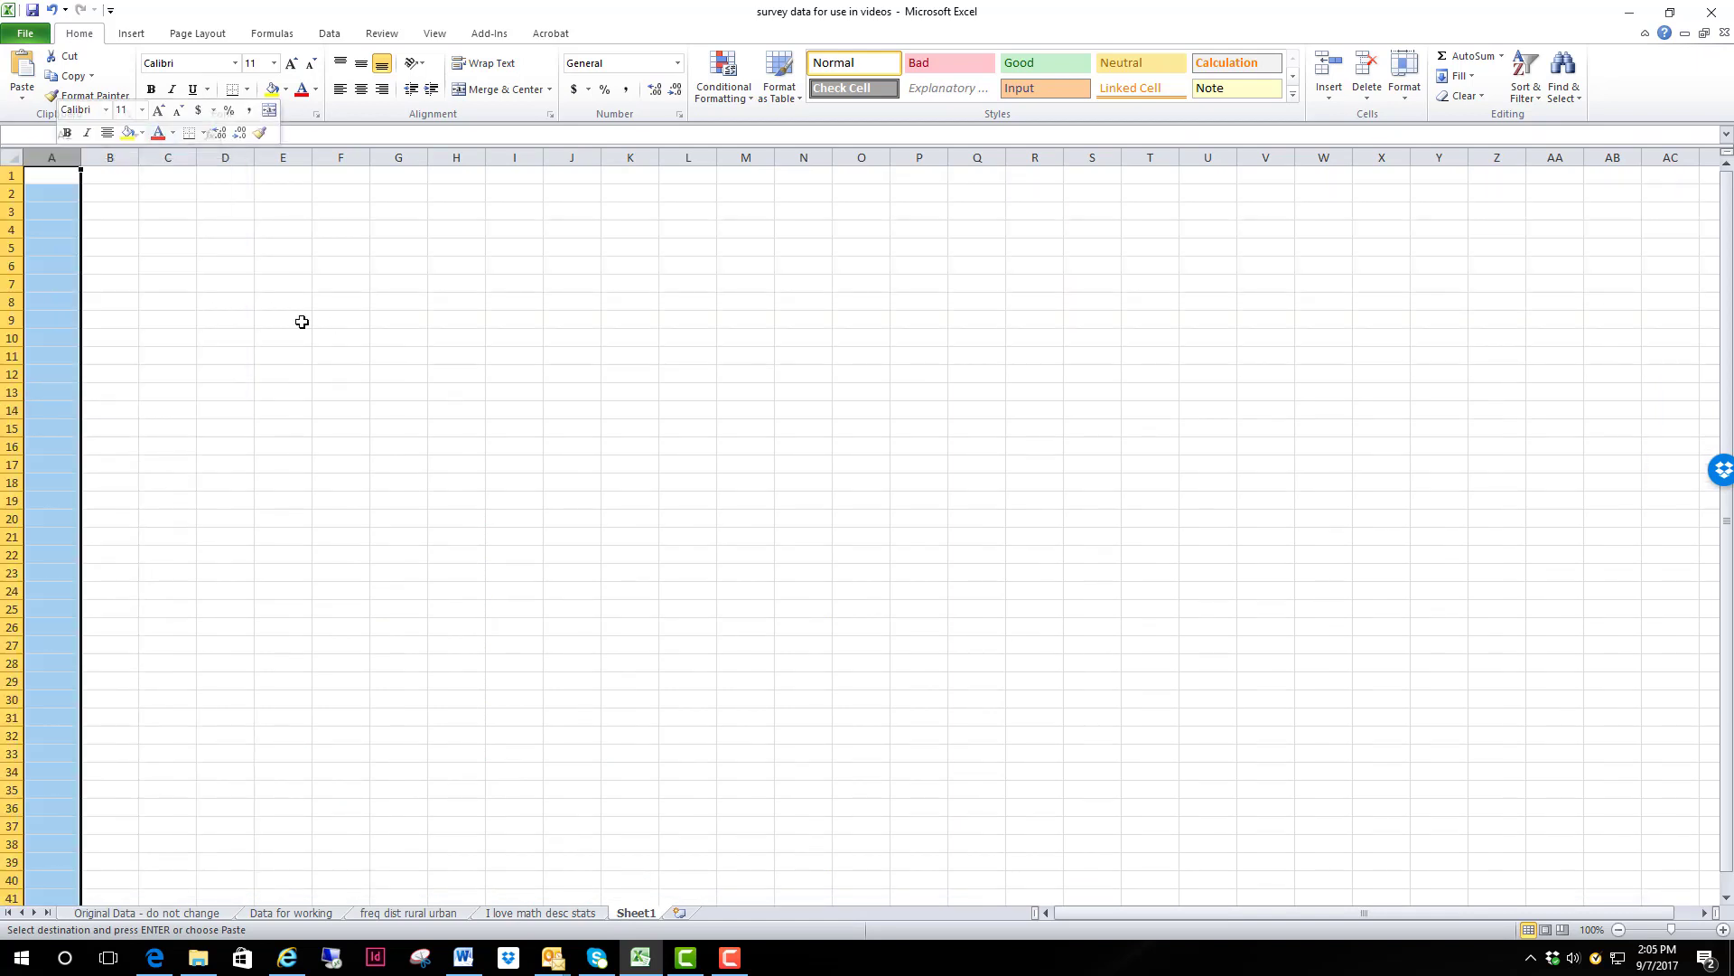
right_click(61, 157)
click(99, 230)
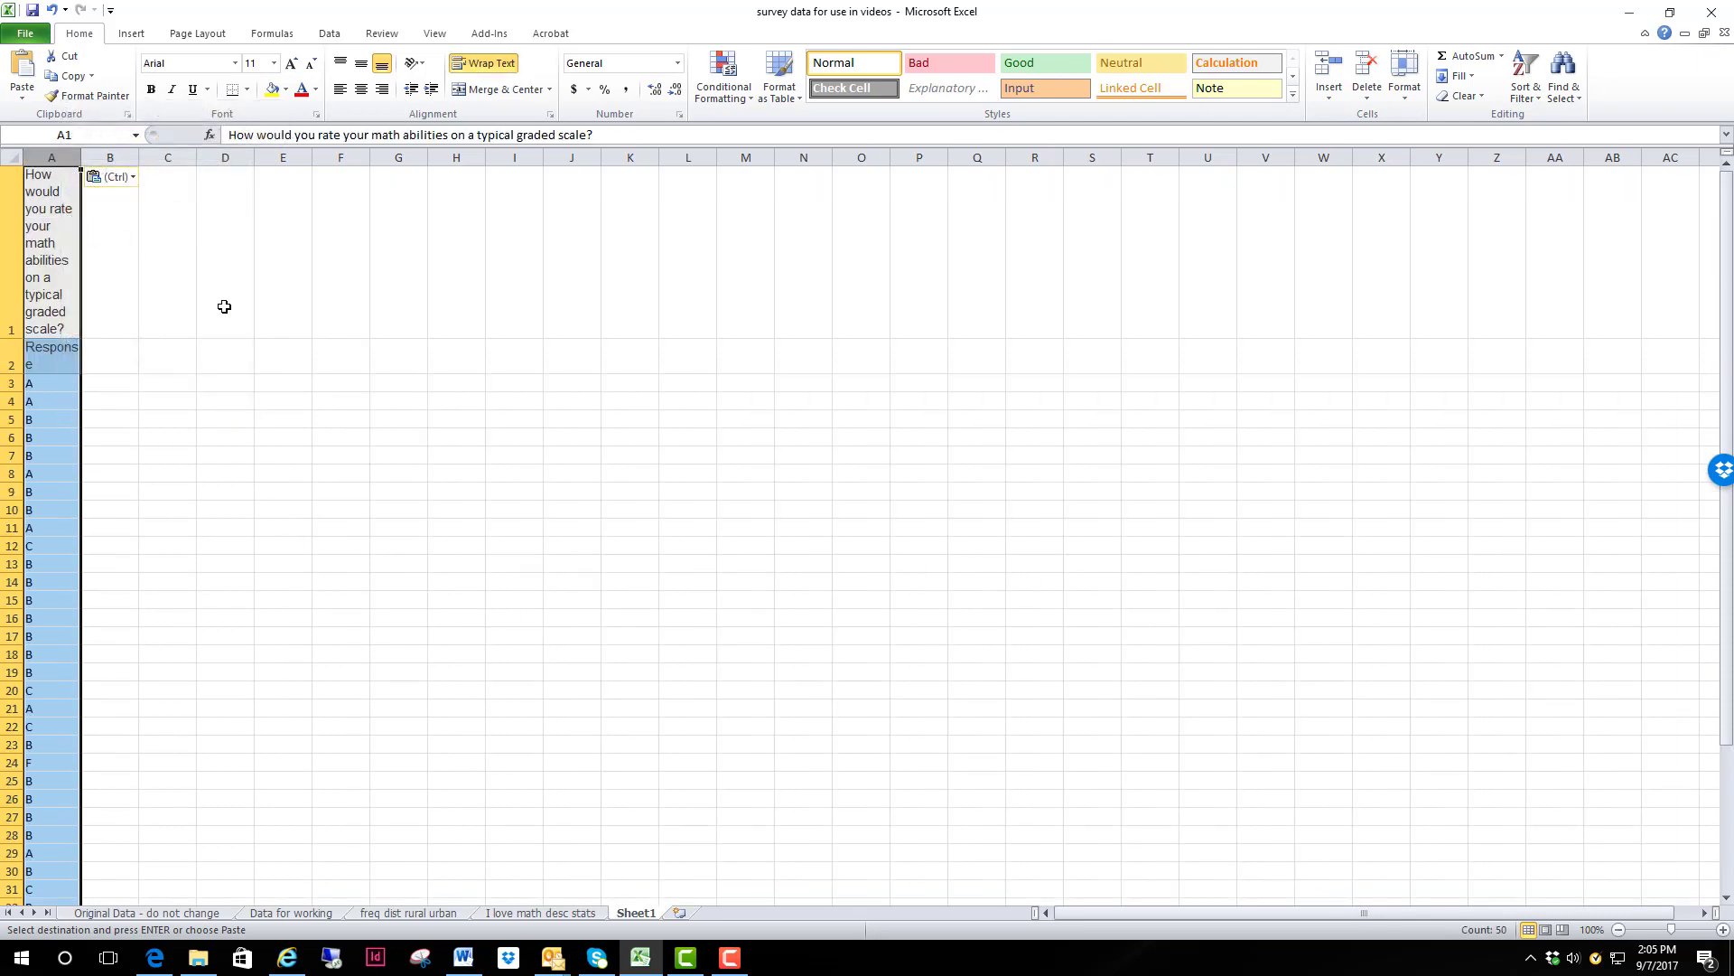
click(222, 302)
Step: Delete row 2, which holds the "Response" subheading, from the new sheet
click(13, 356)
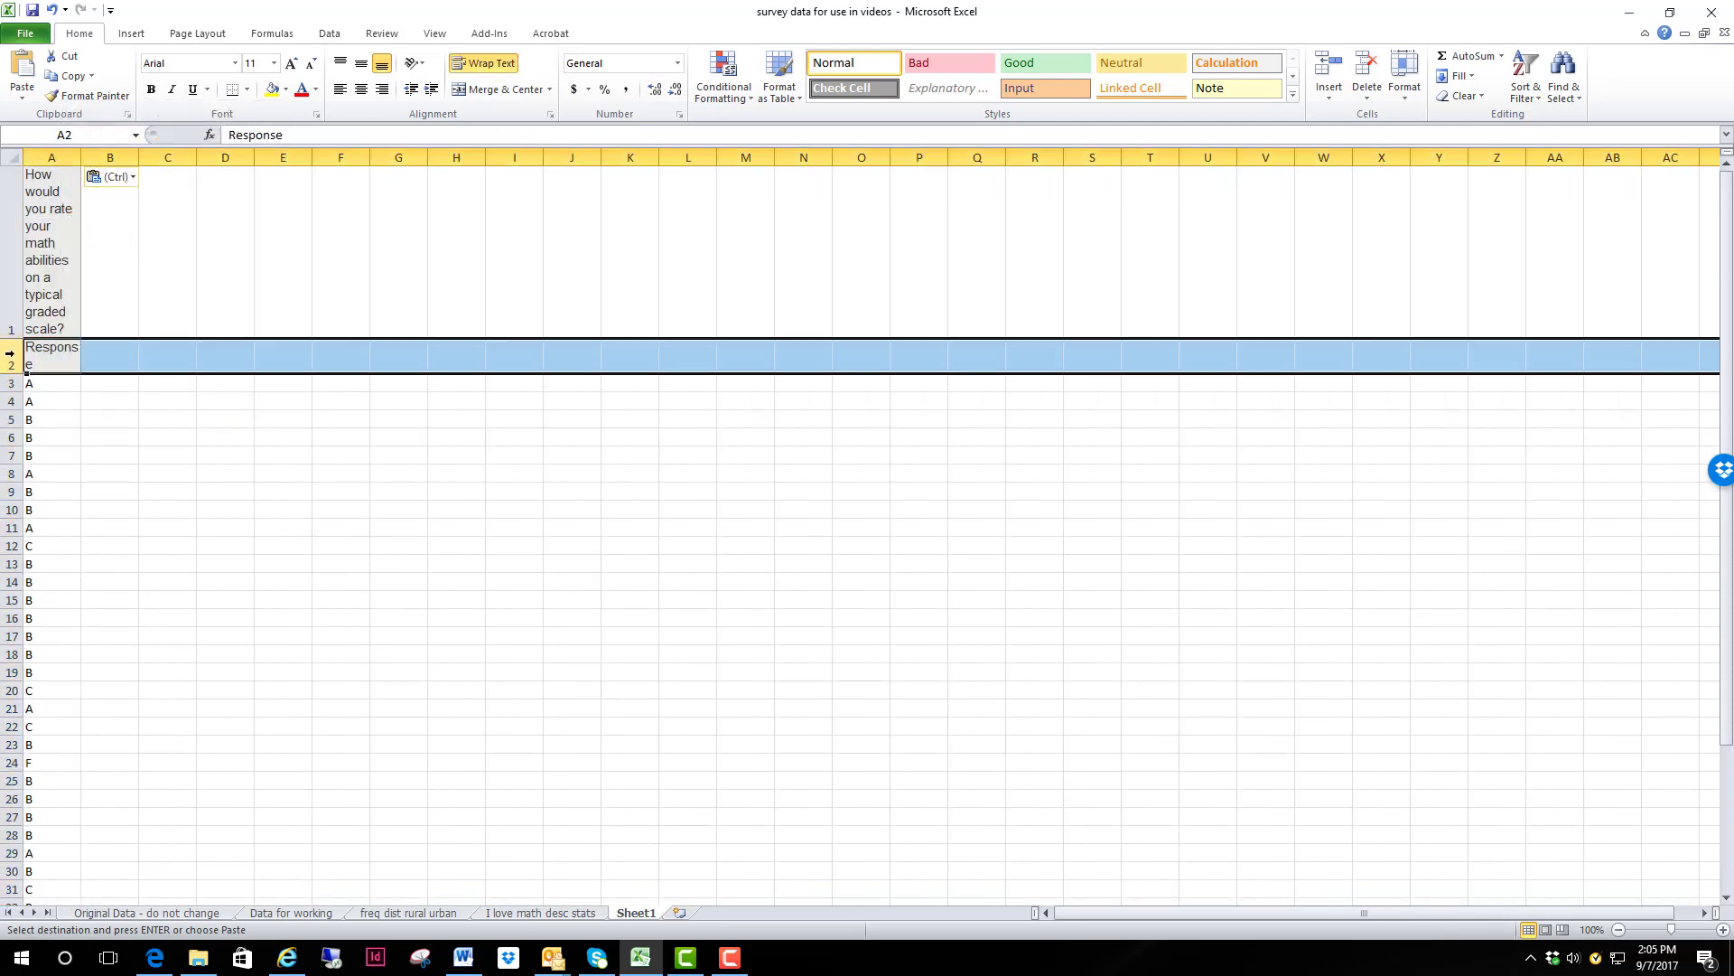
right_click(16, 356)
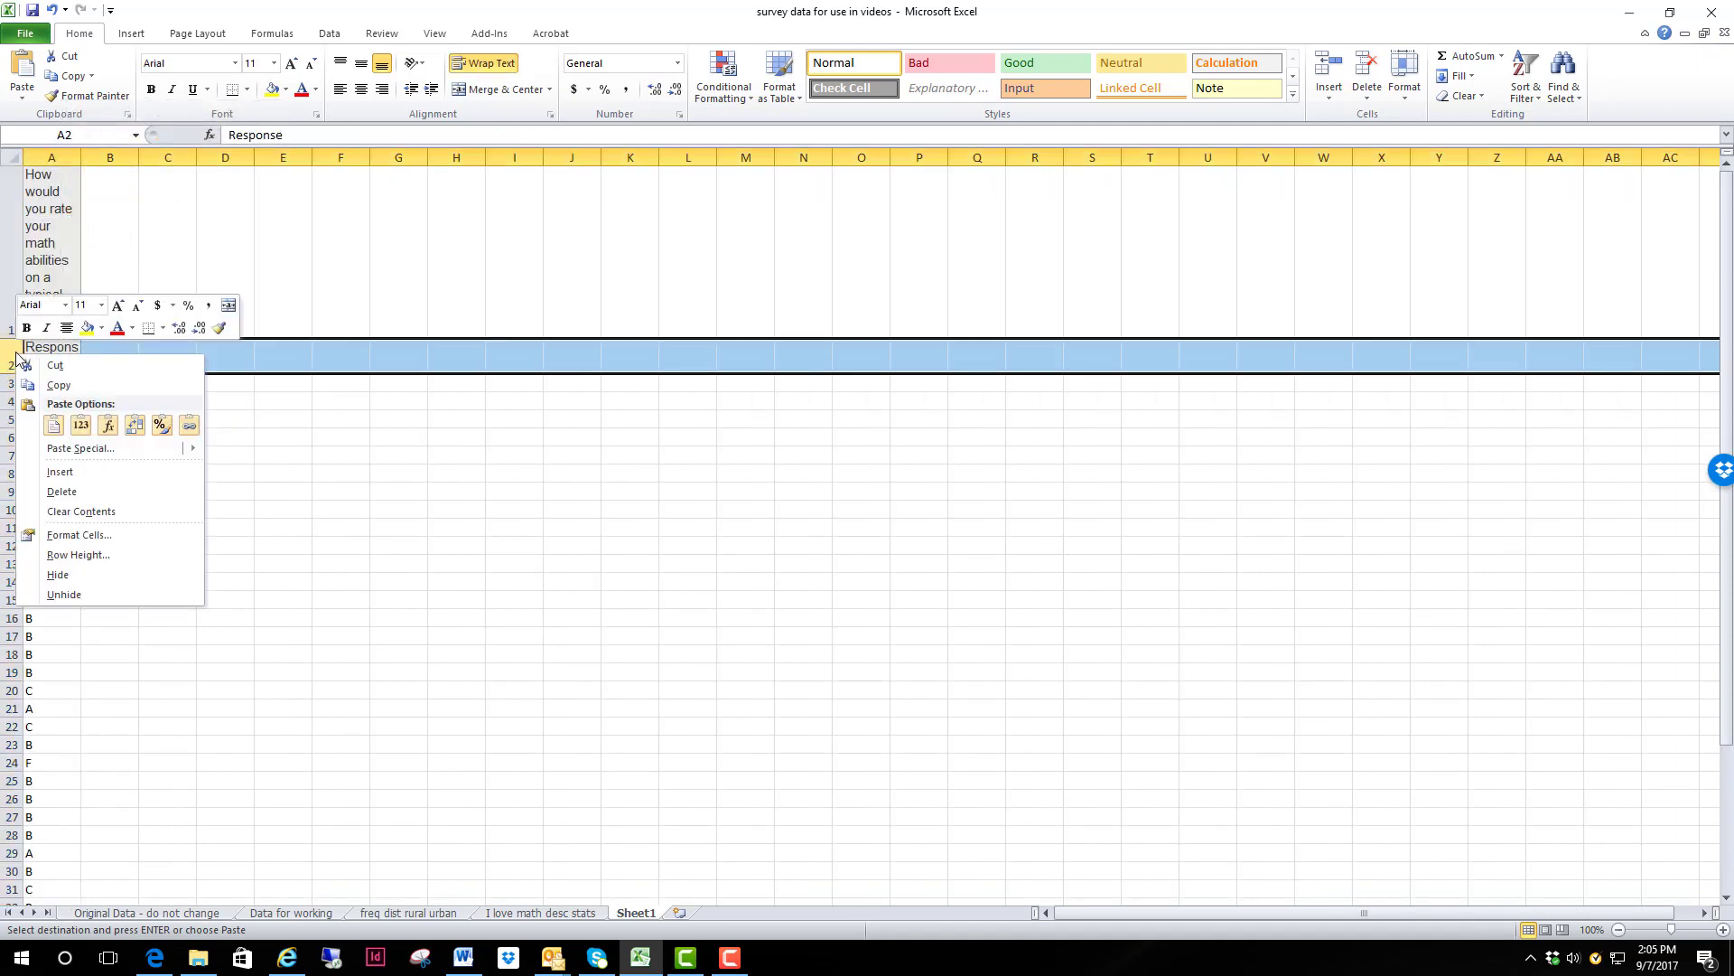
click(80, 491)
click(246, 421)
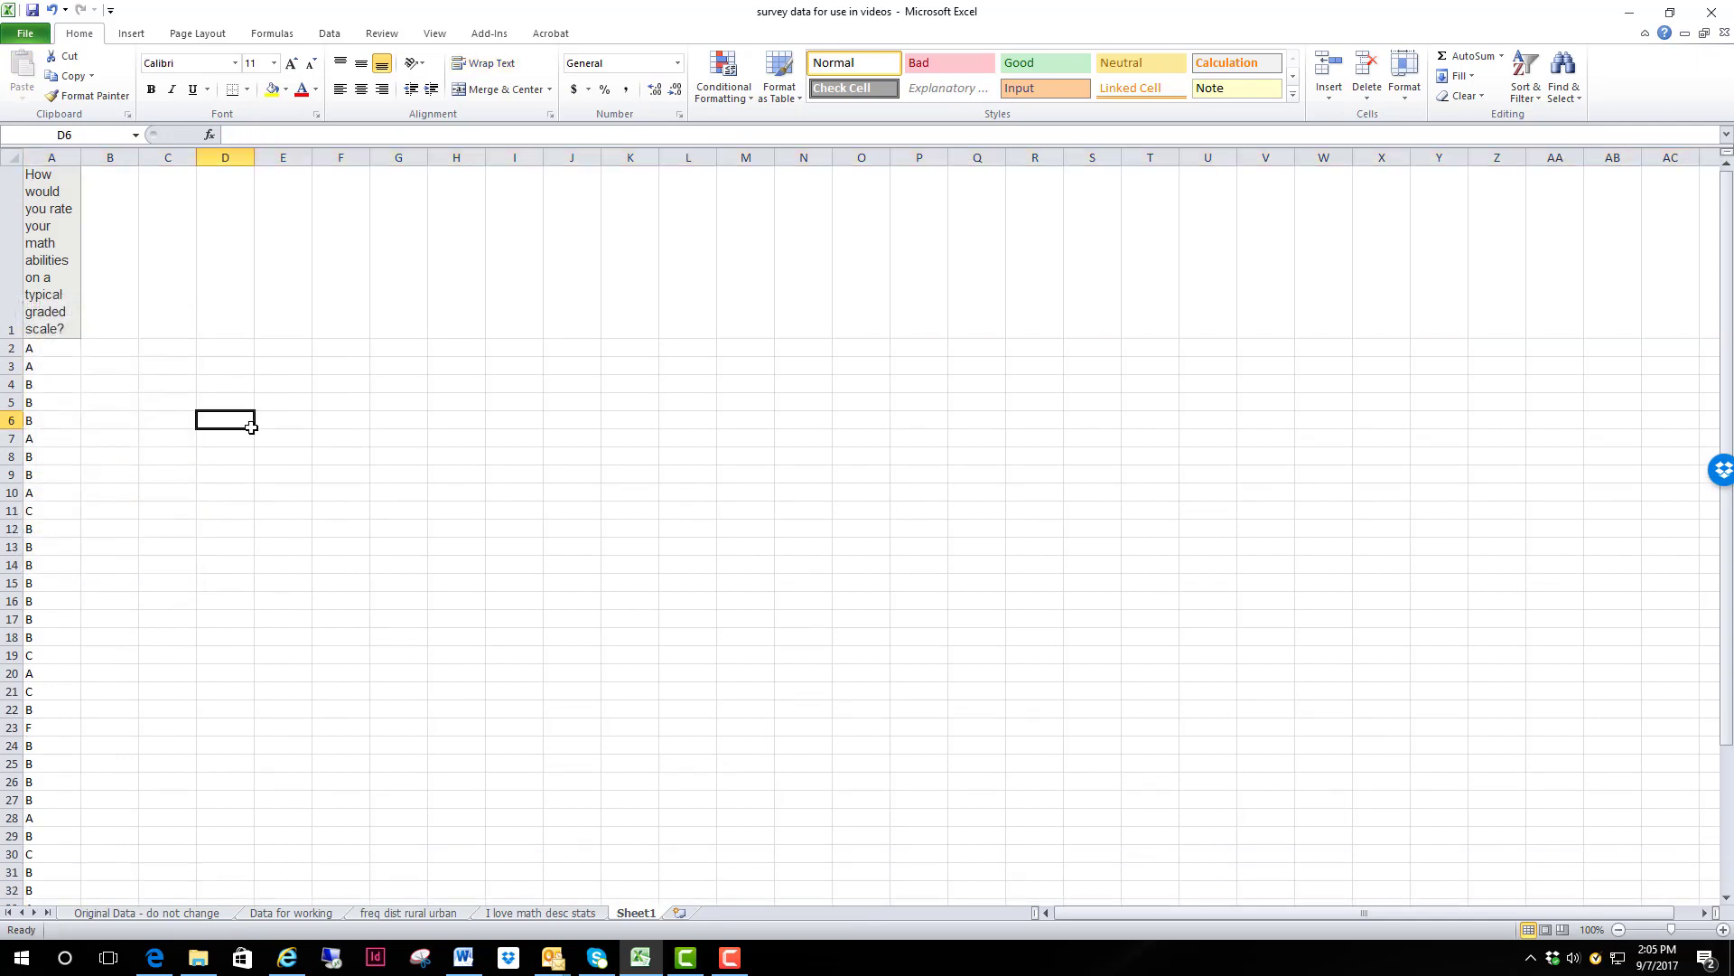
Step: Sort the math ability responses in column A by value from A to Z, treating the question as the header
click(58, 202)
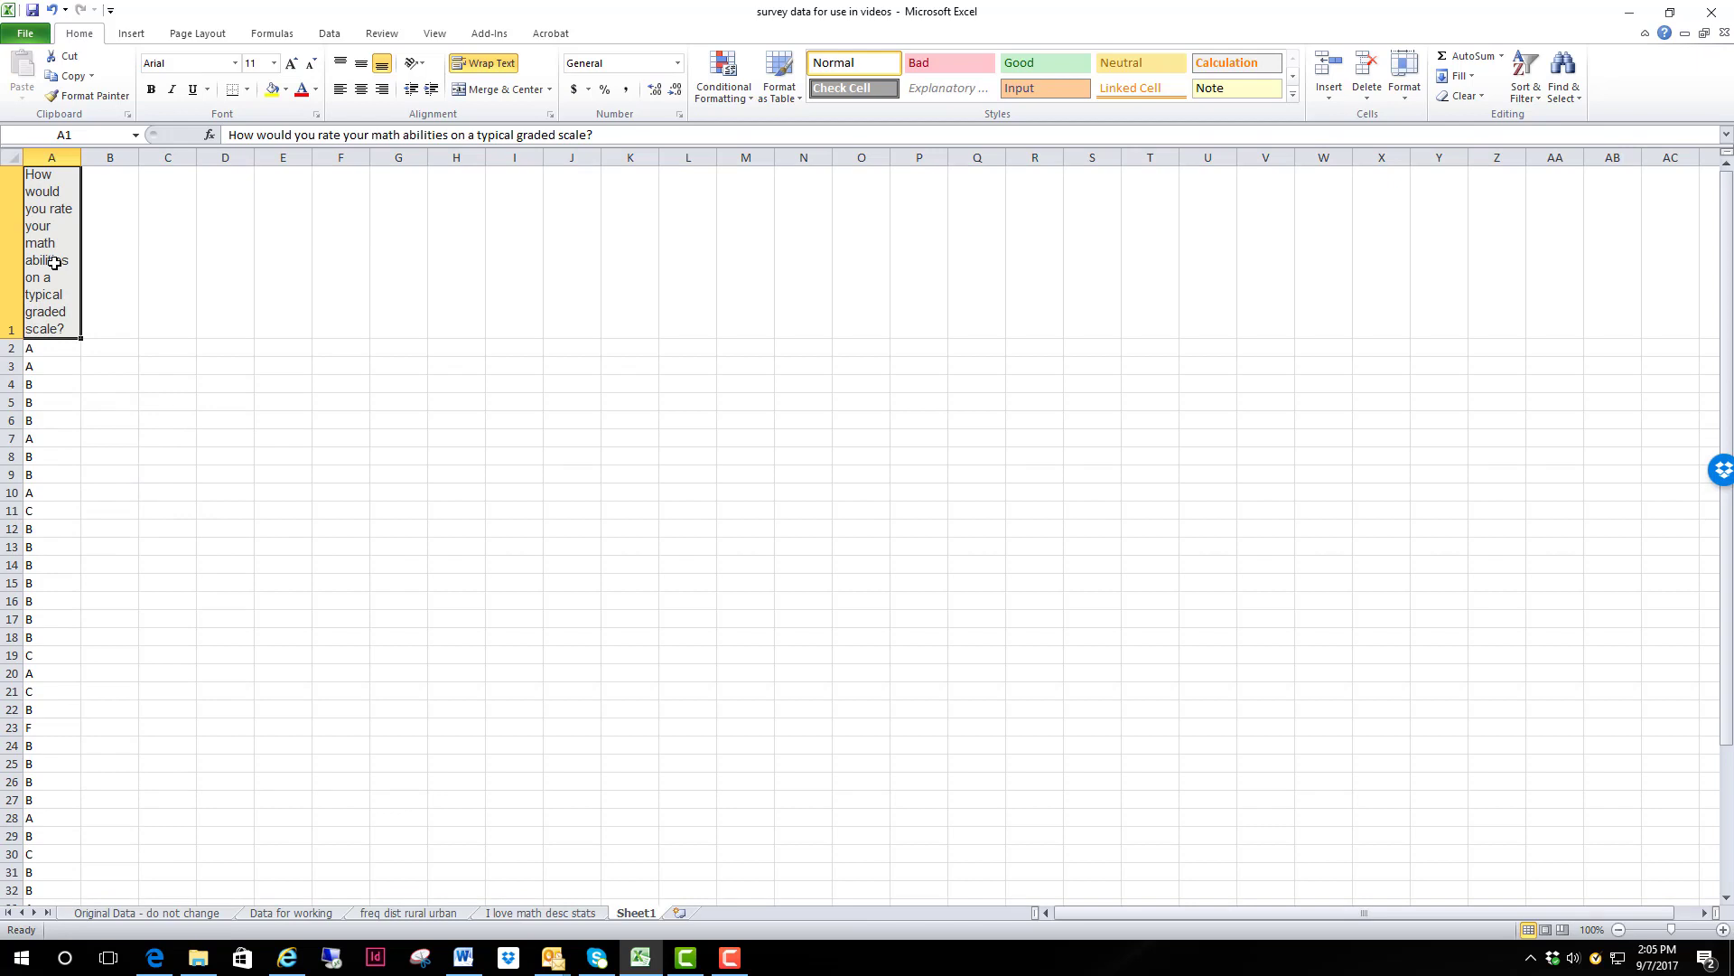
key(ctrl+shift+Down)
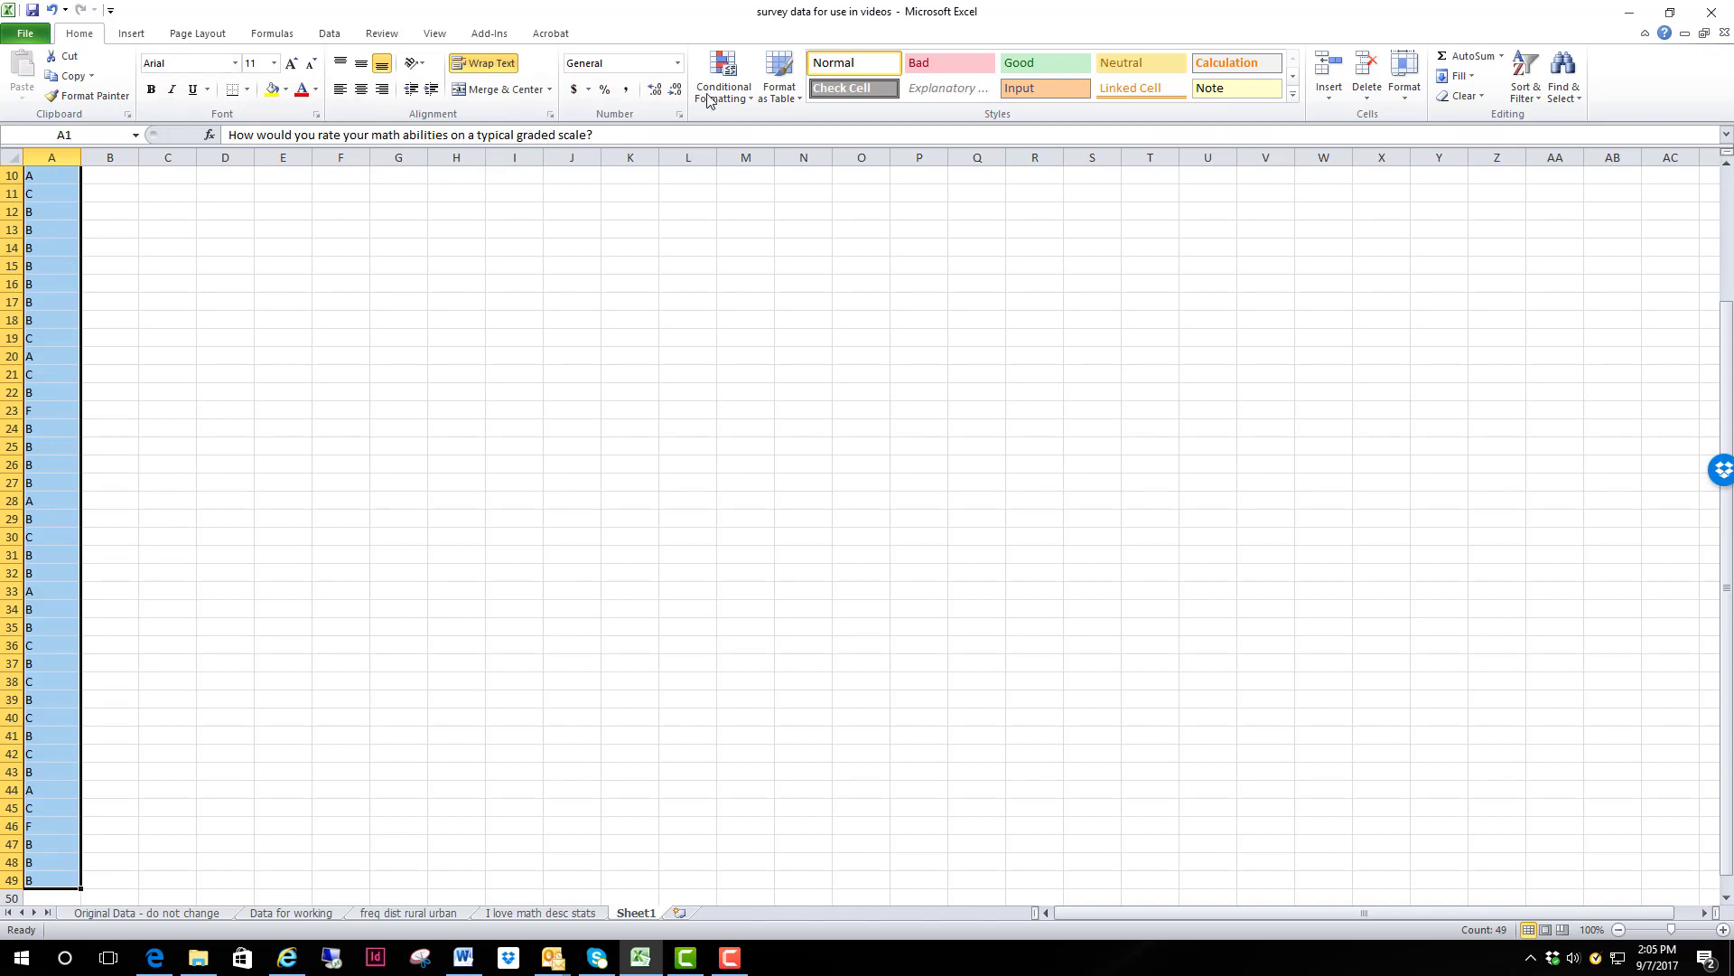
click(329, 33)
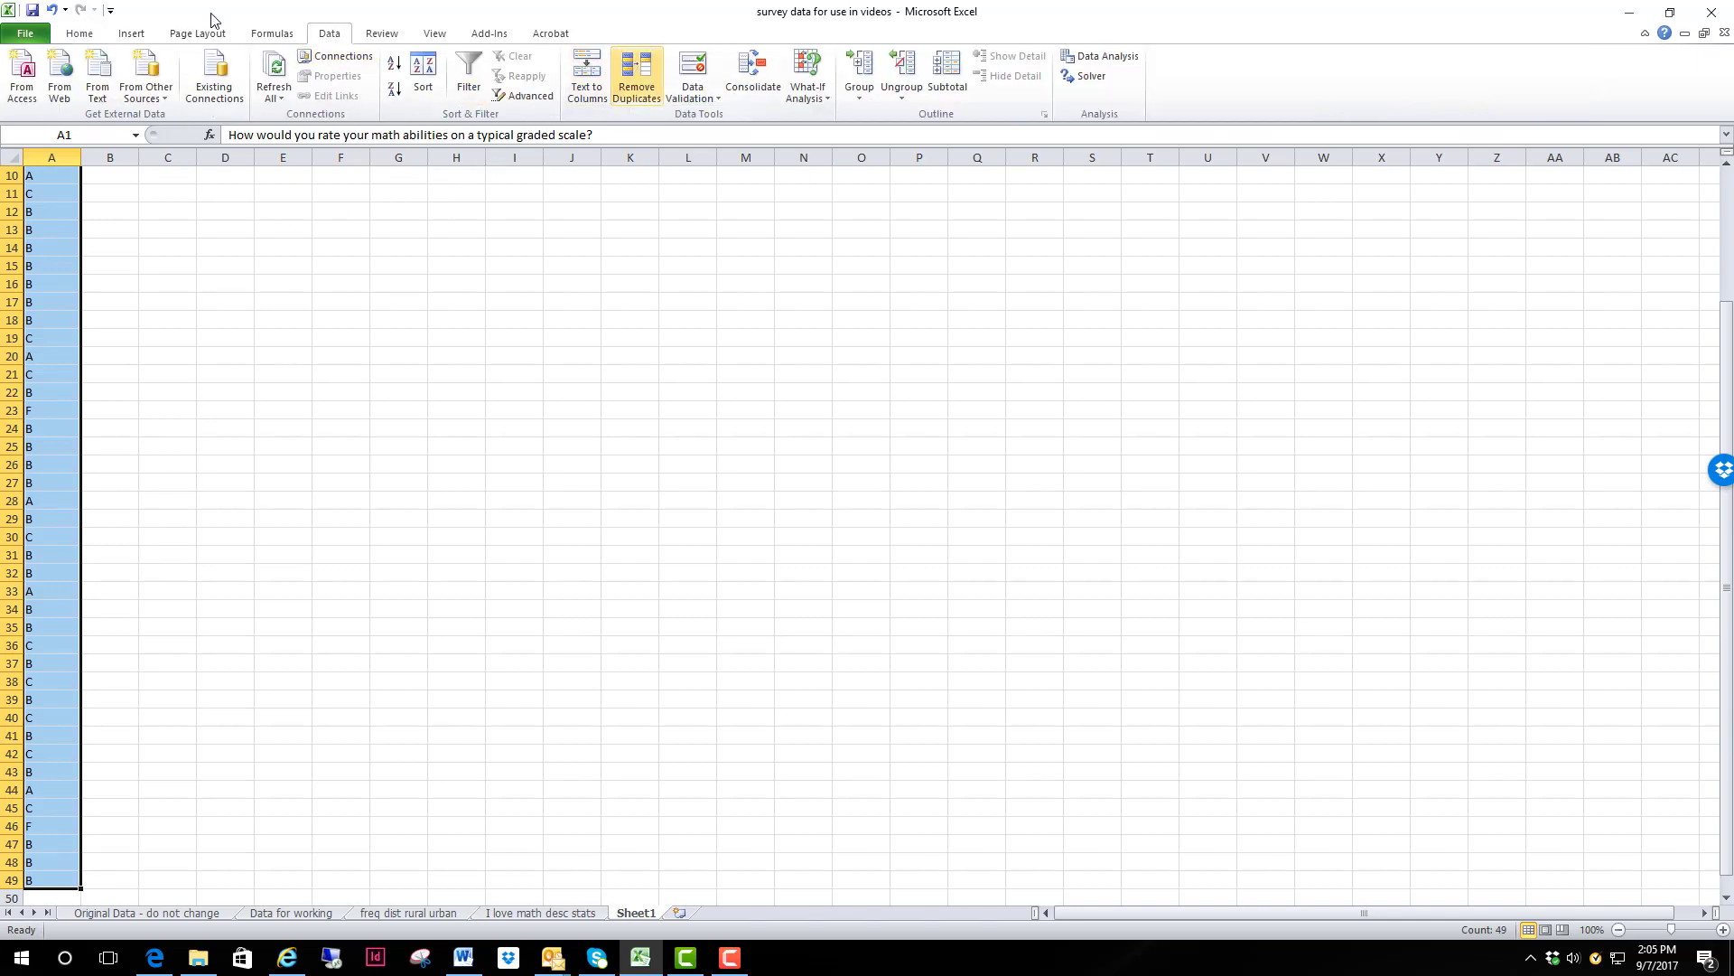
click(424, 74)
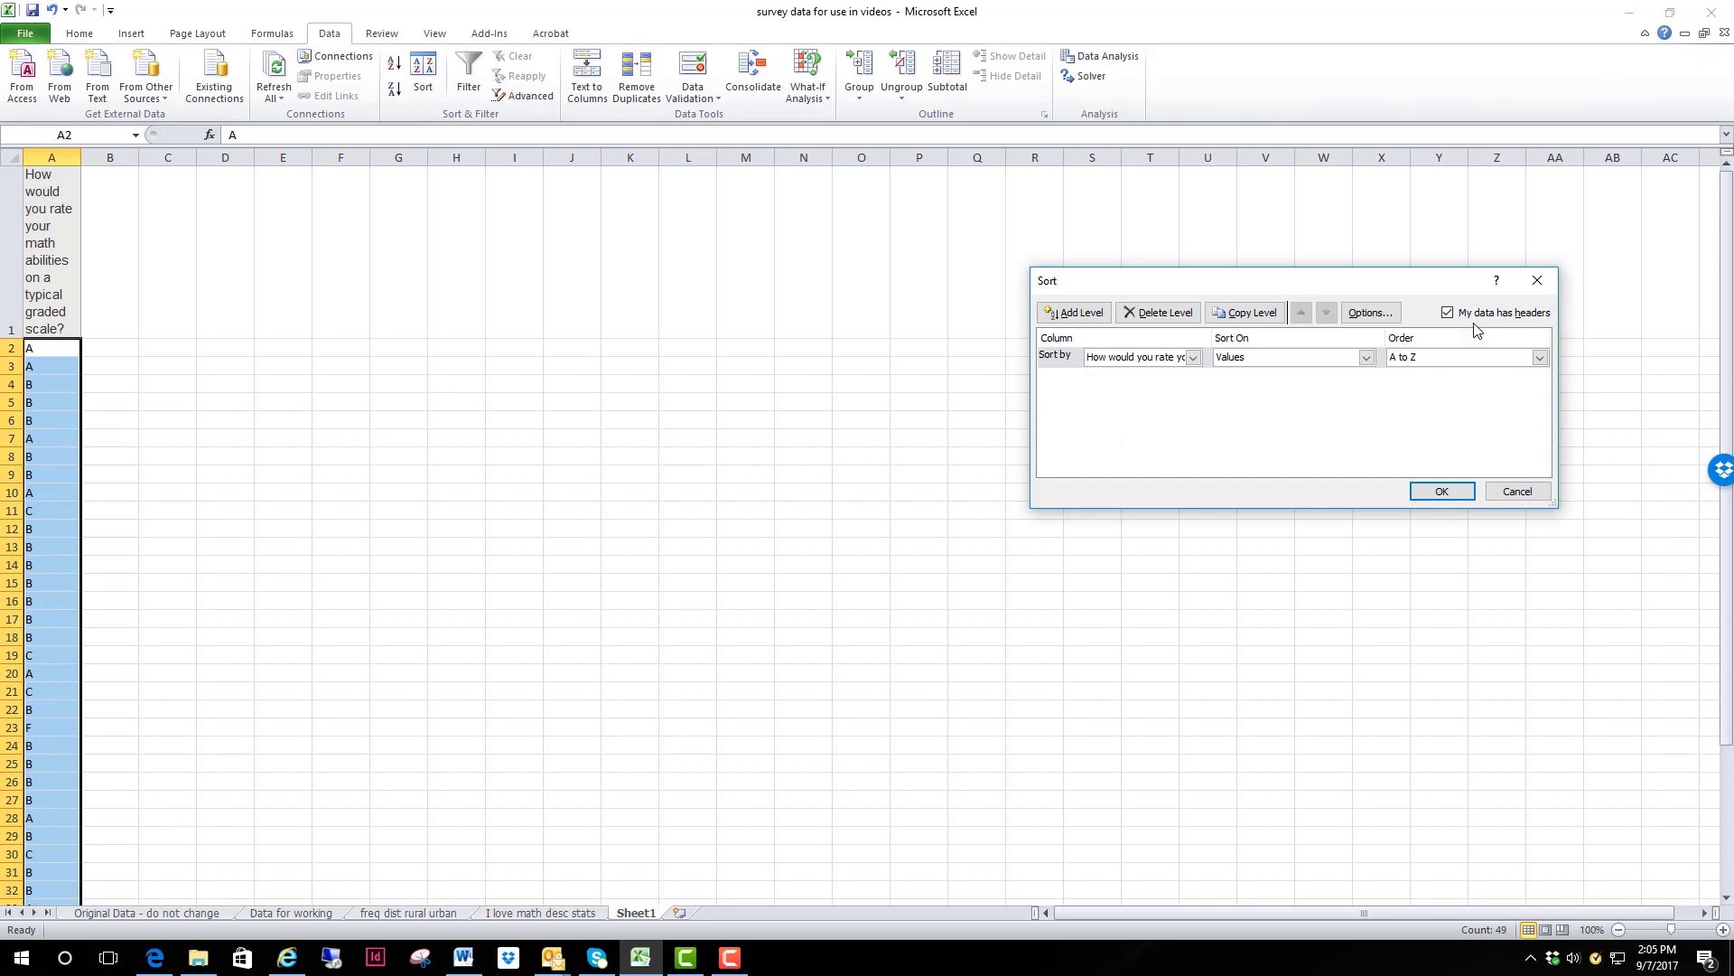
click(1442, 491)
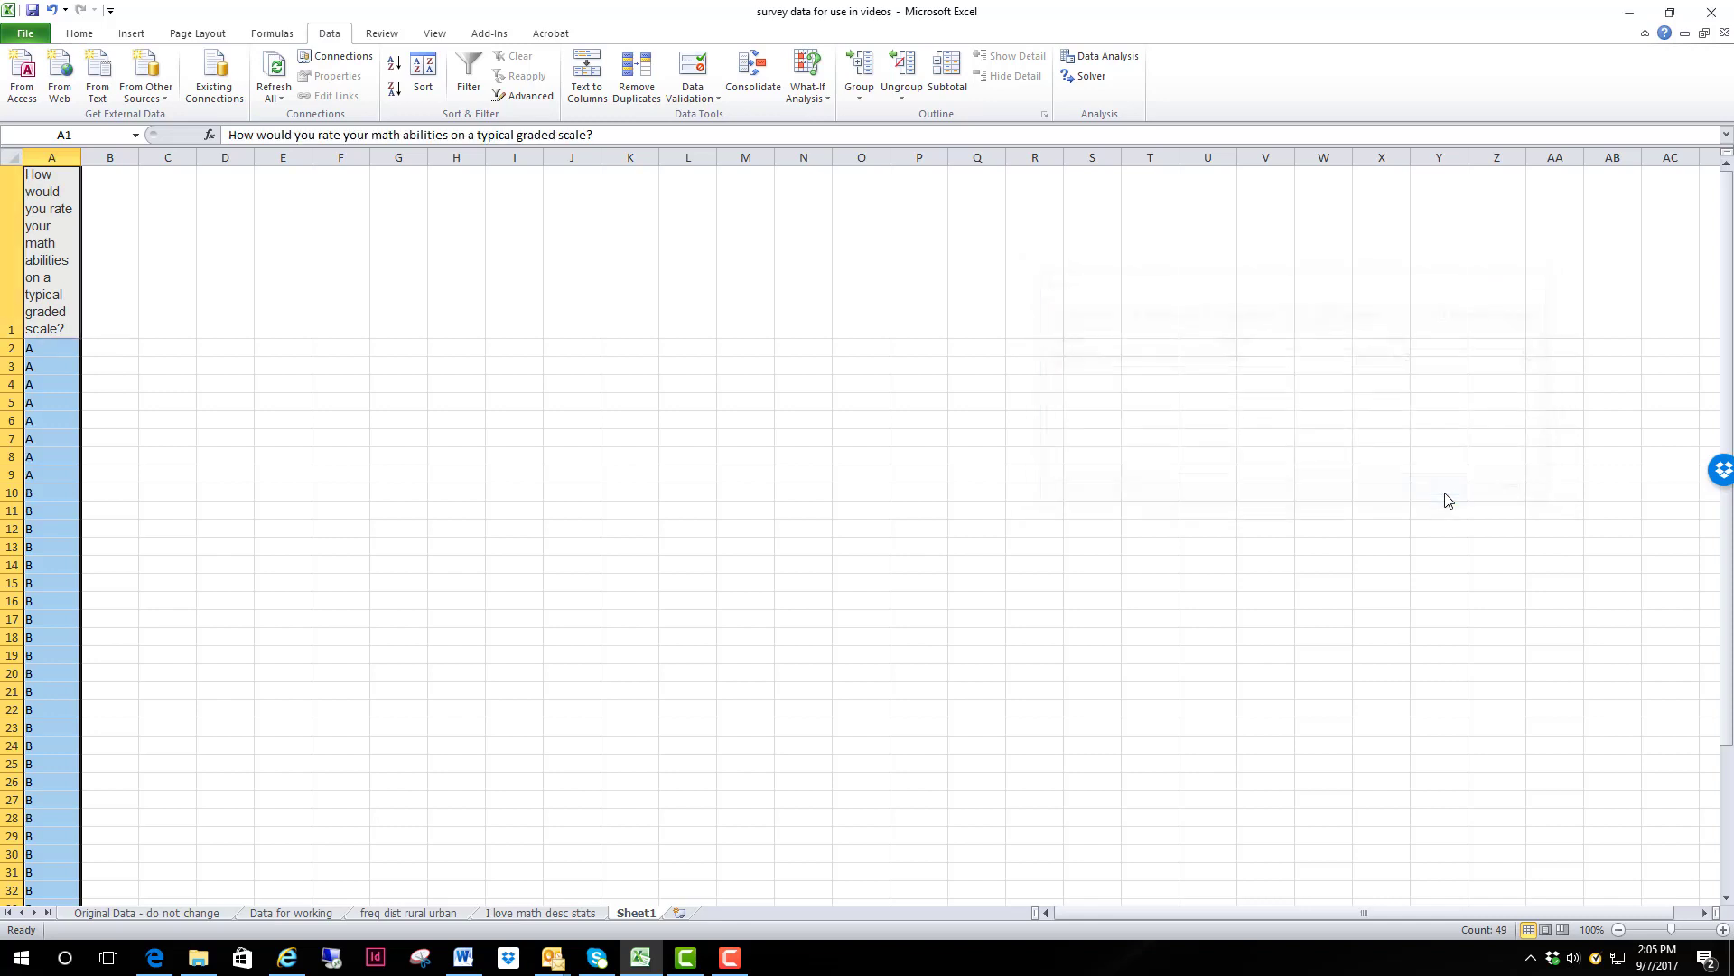
click(86, 369)
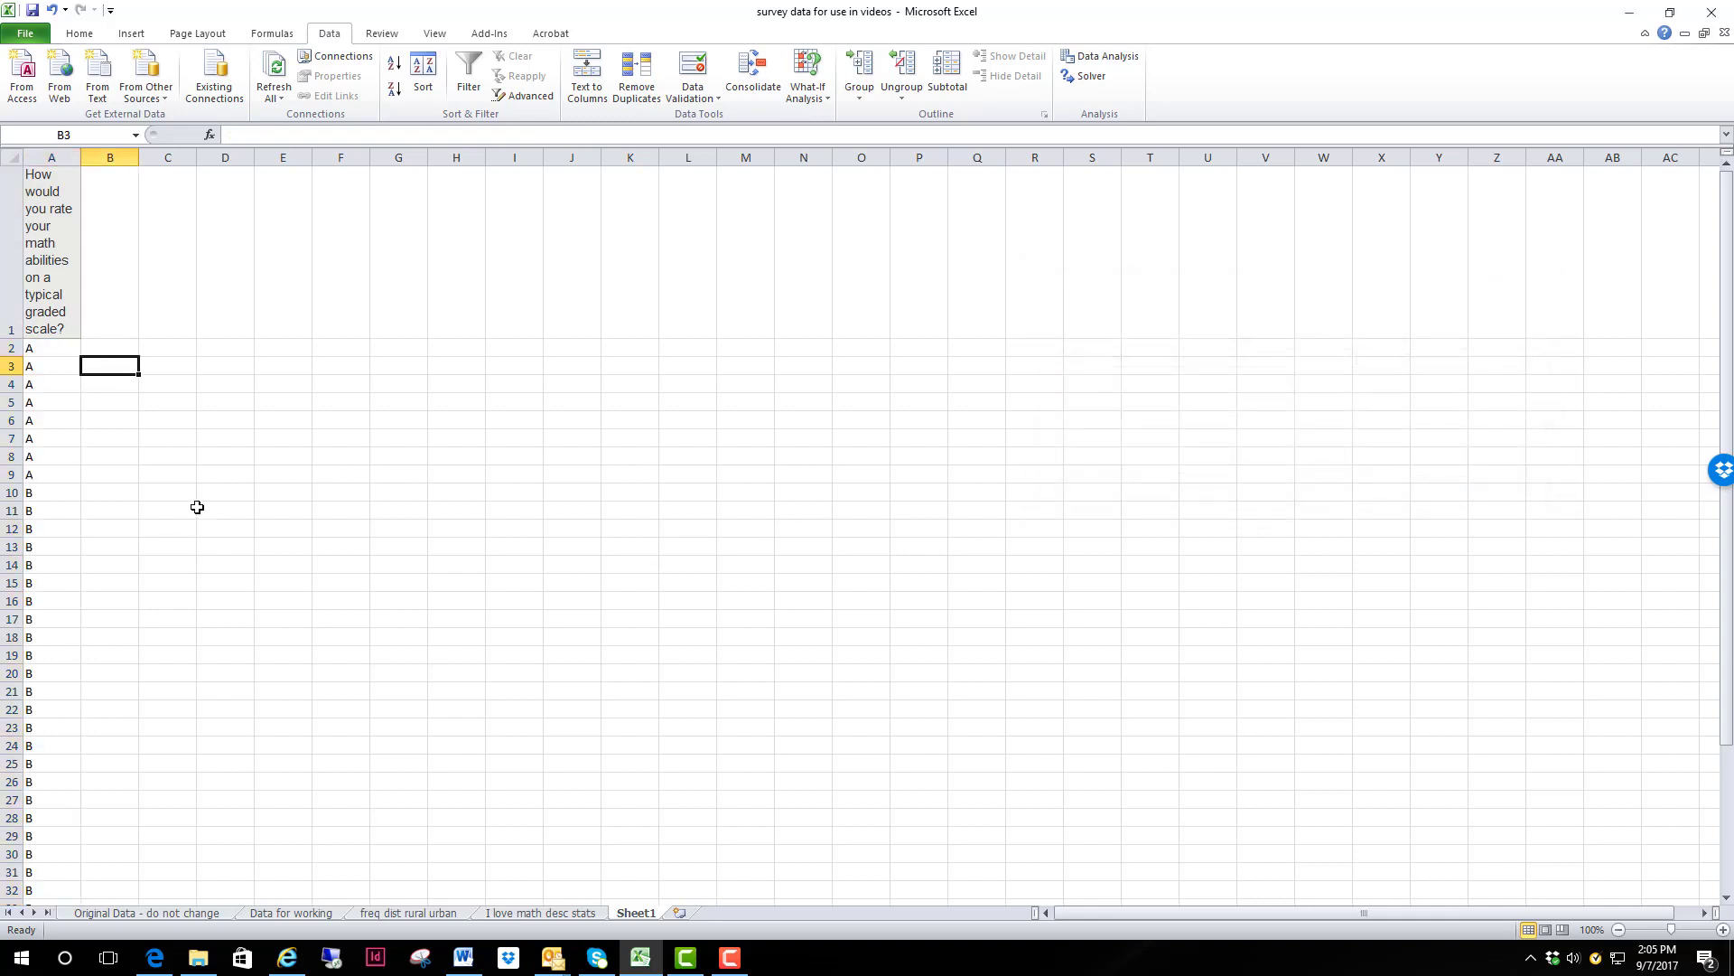
Step: Check which grades occur in the sorted column and list the categories A, B, C, D and F in cells C3 to C7
scroll(128, 515, down, 15)
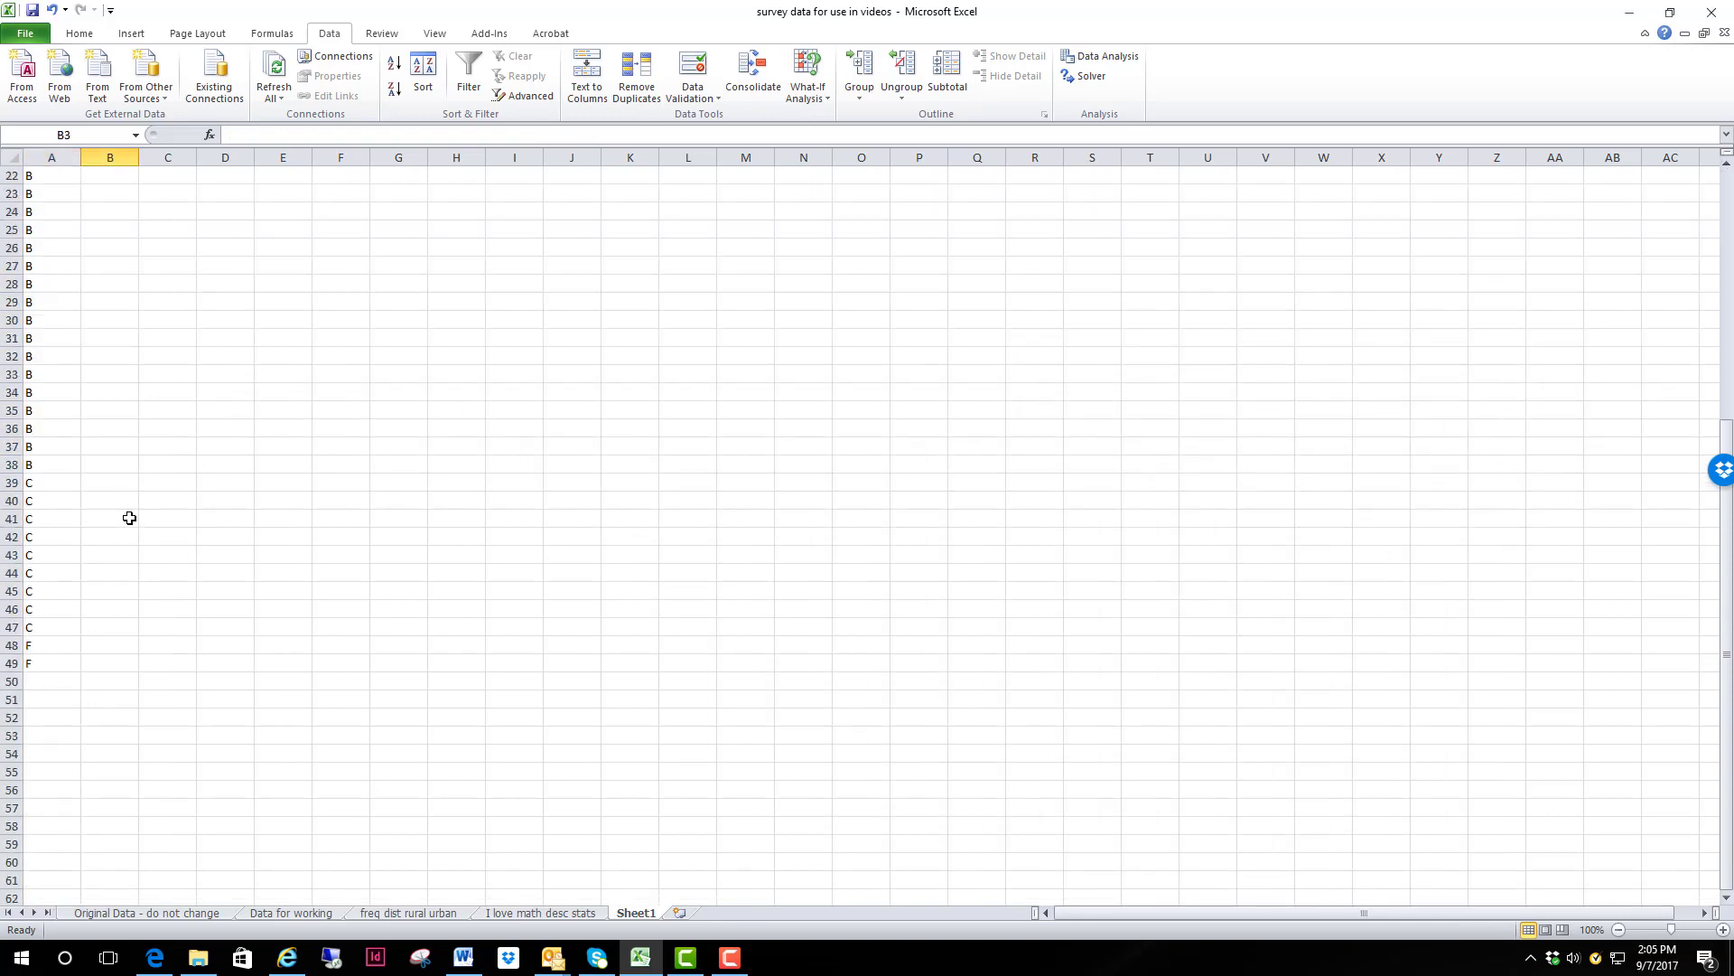
scroll(130, 517, up, 15)
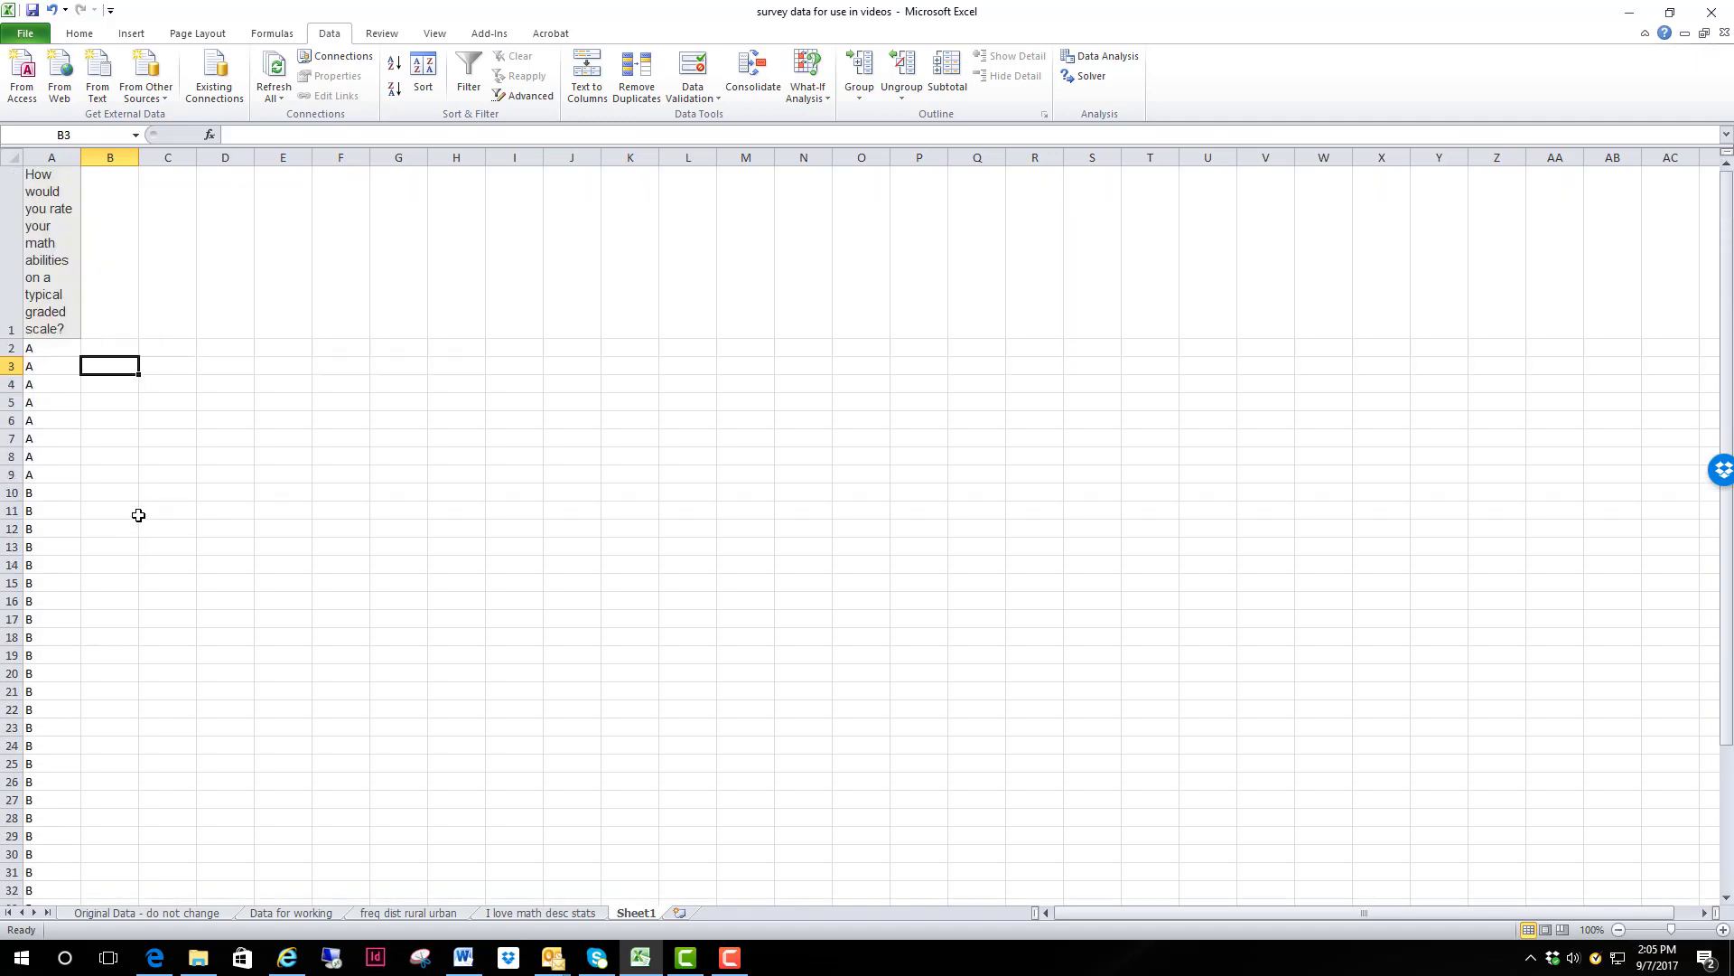
scroll(155, 547, down, 4)
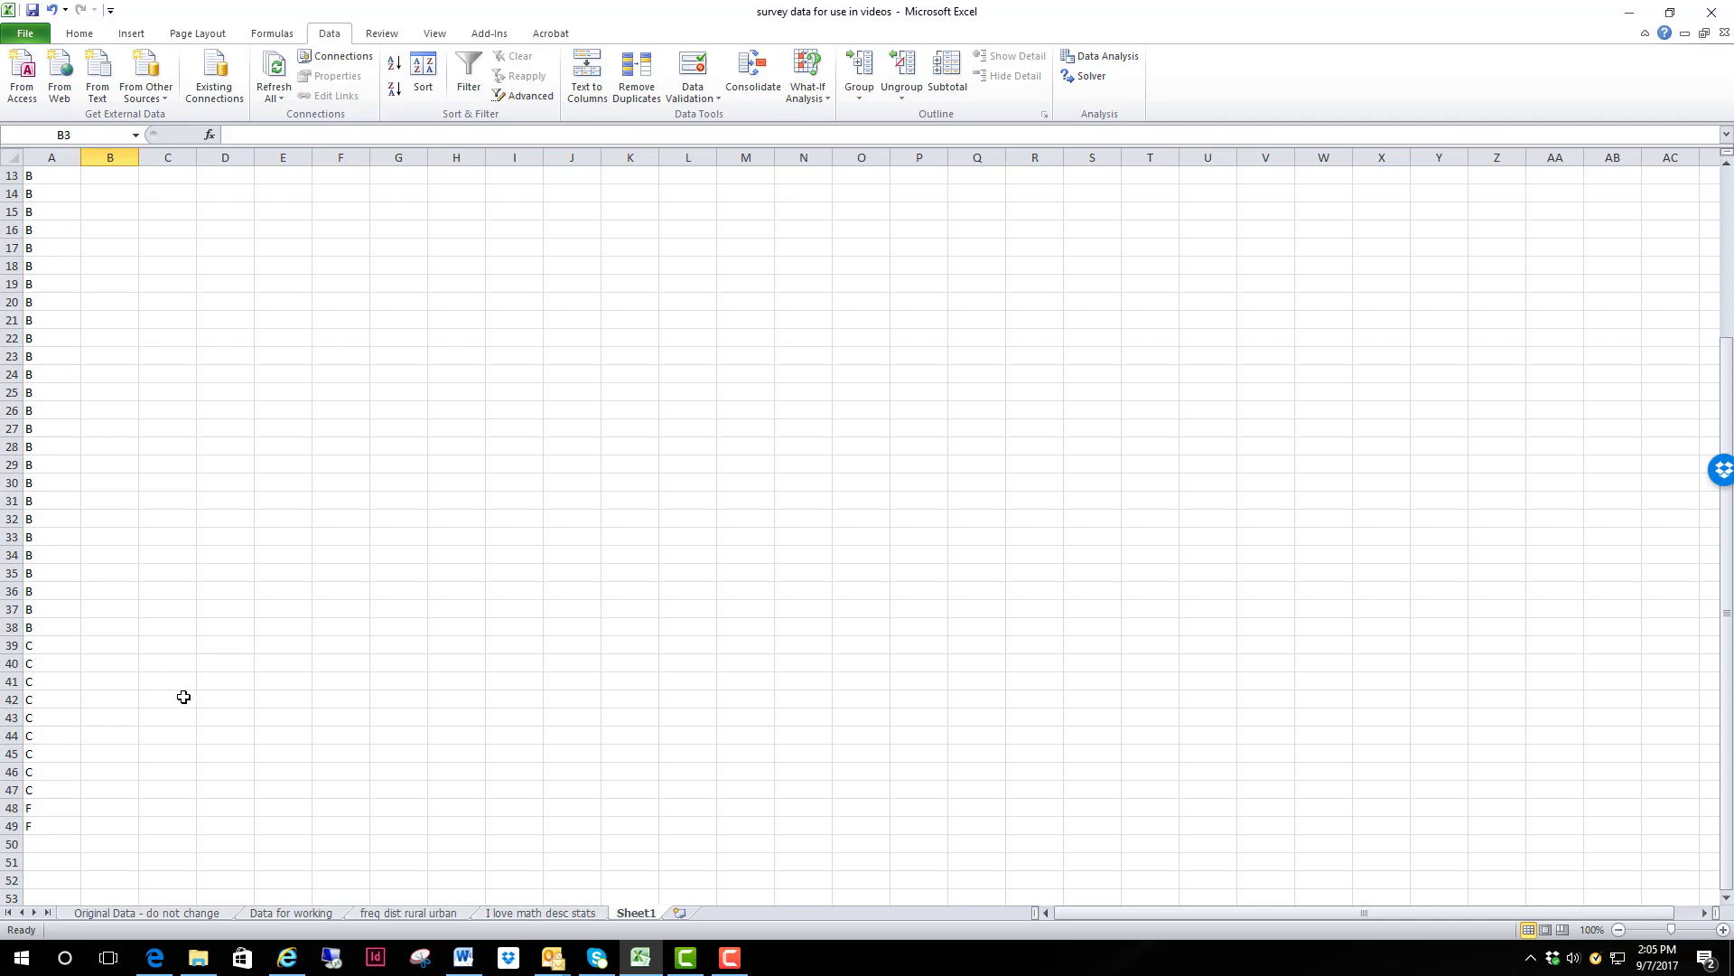
scroll(183, 696, up, 4)
click(161, 373)
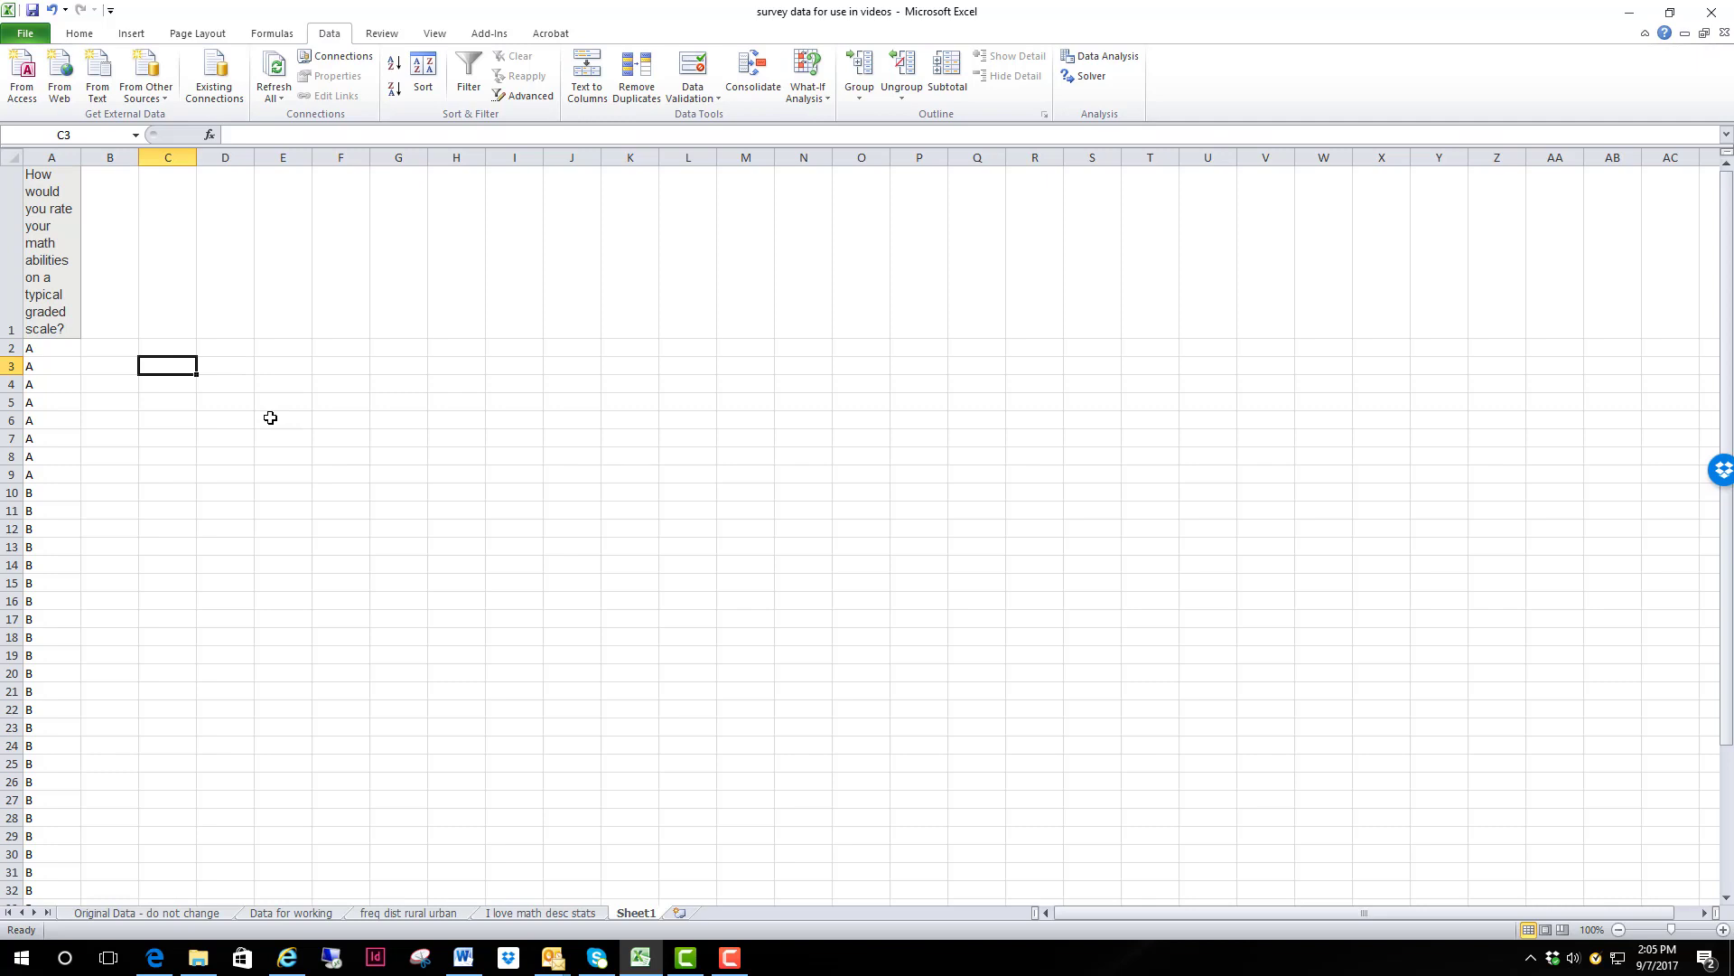
text(A)
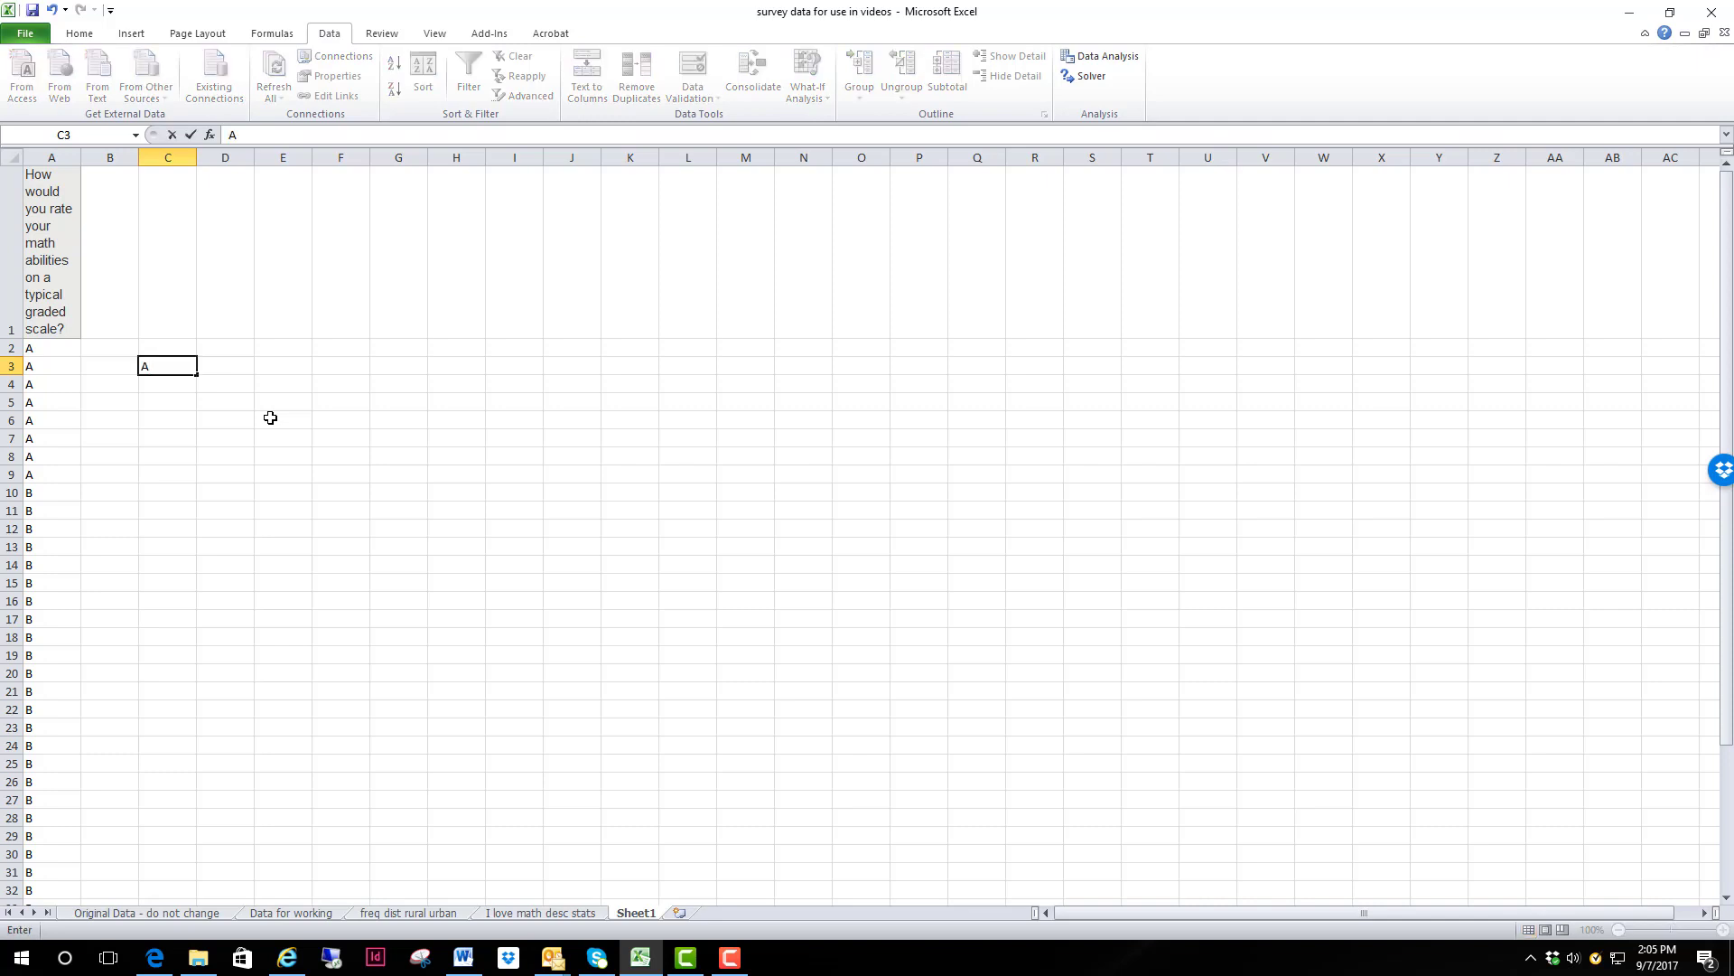
key(Return)
text(B)
key(Return)
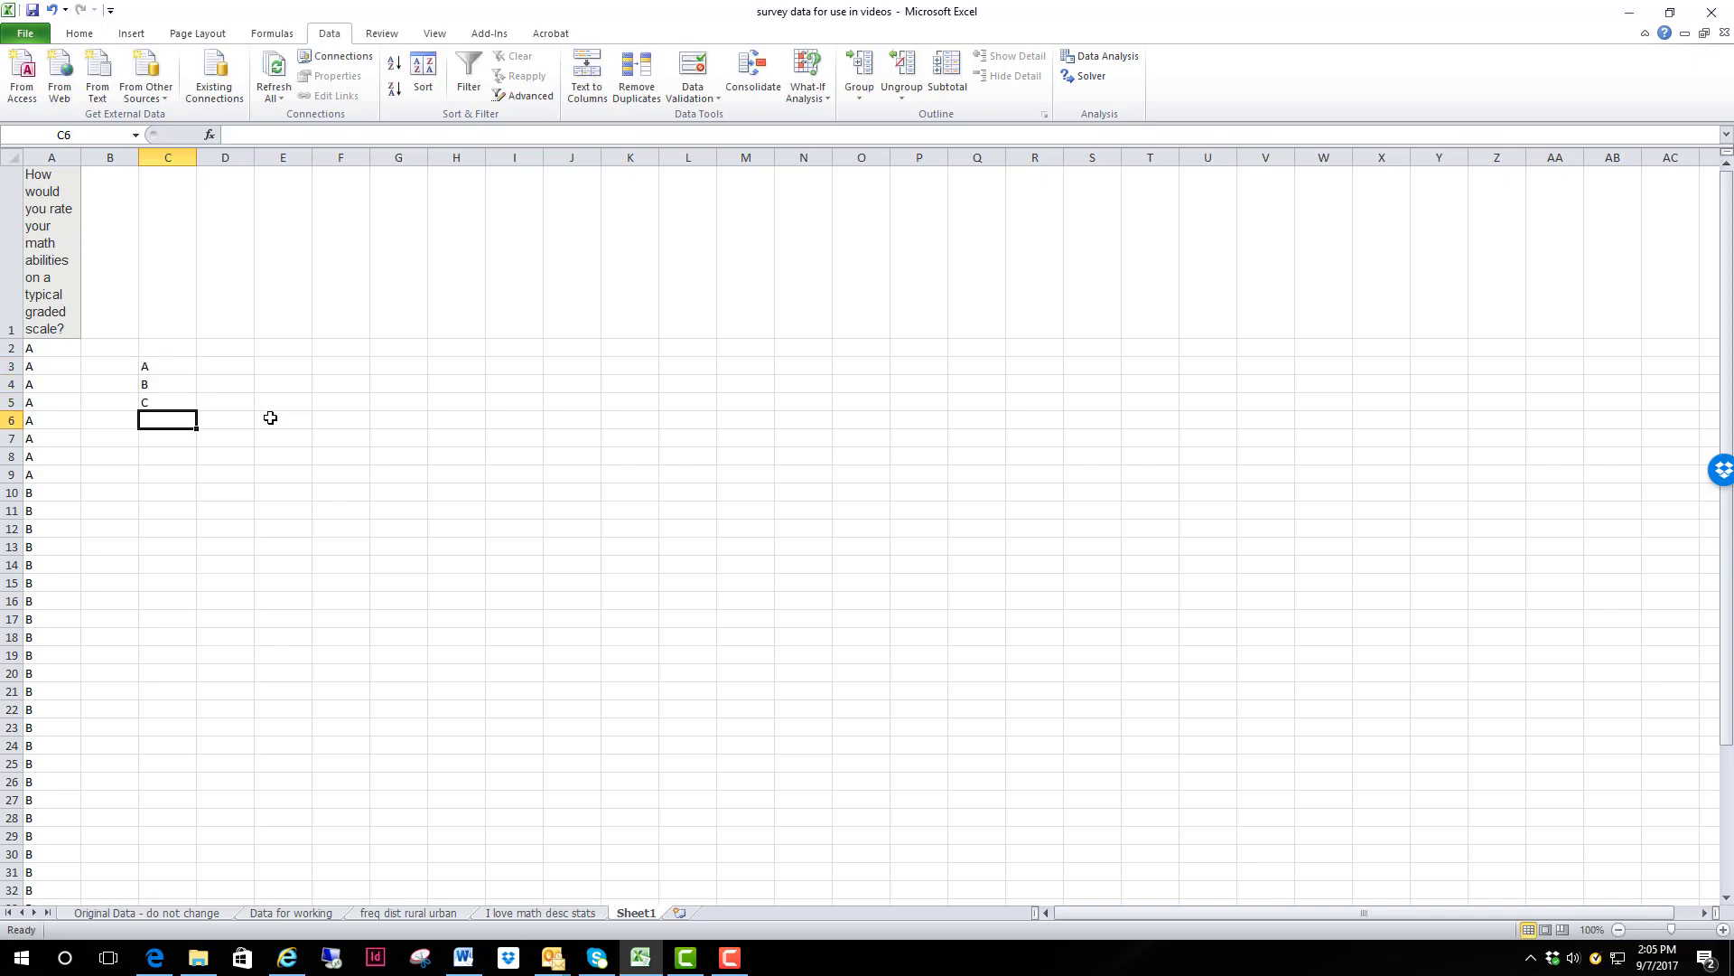
text(C)
key(Return)
text(D)
key(Return)
text(F)
key(Return)
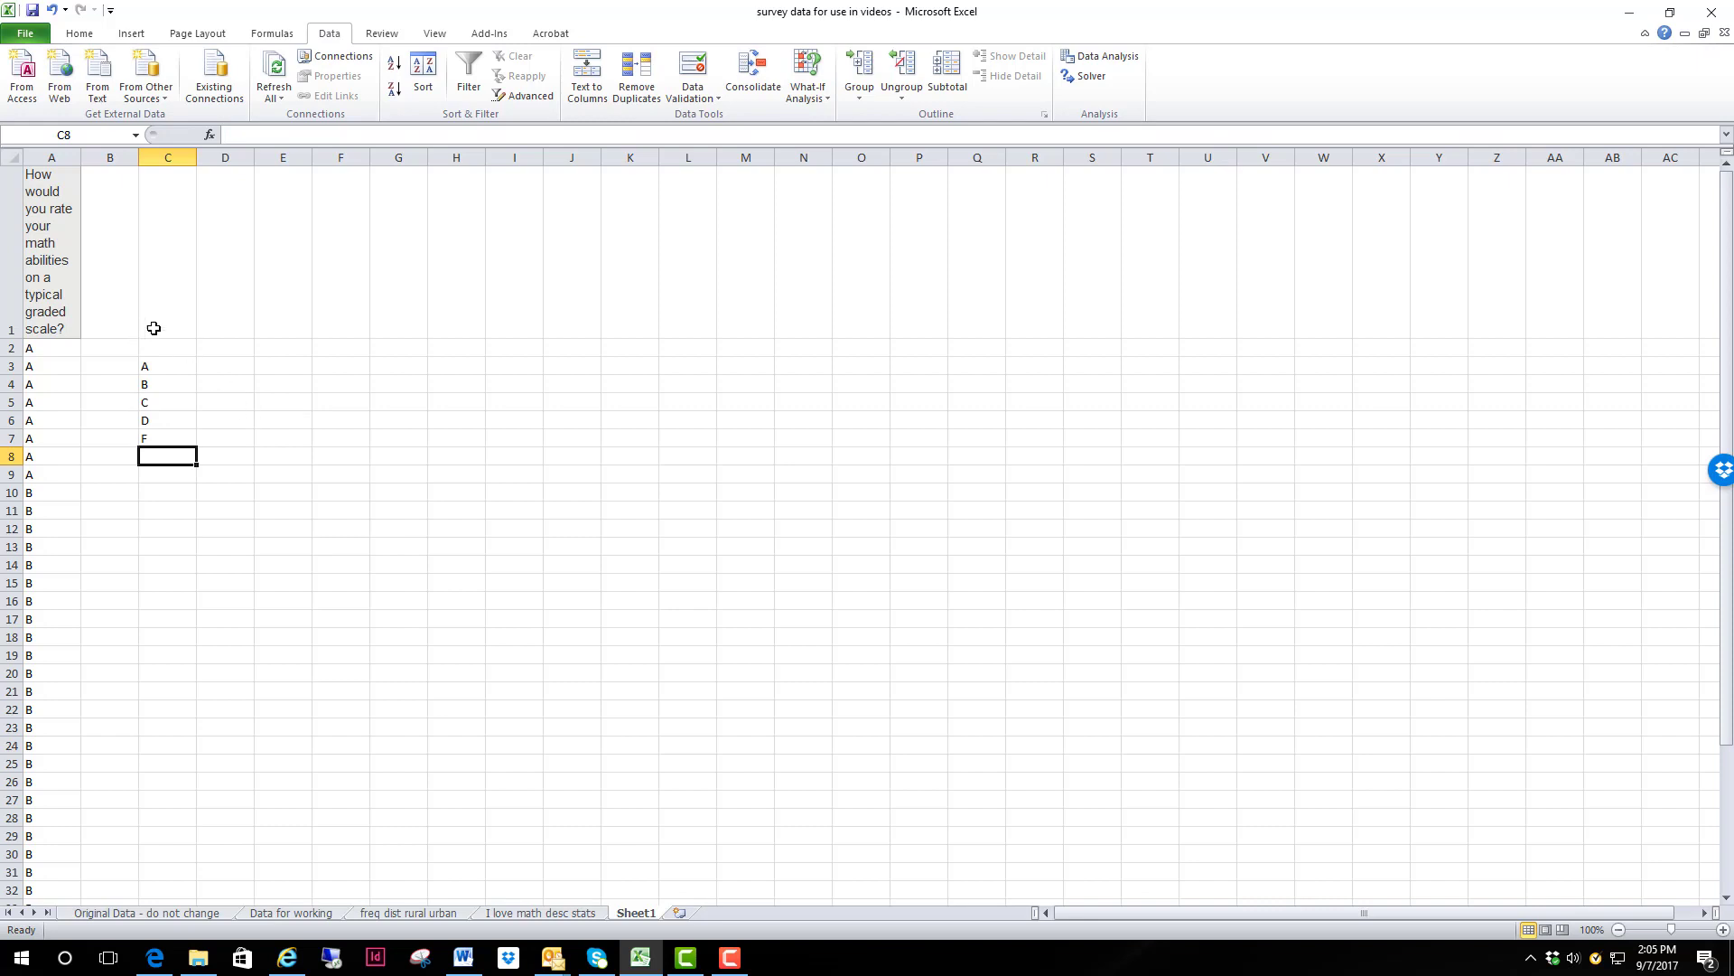
Step: Enter the heading "Frequency" in cell D2 above the column beside the grade list
click(217, 345)
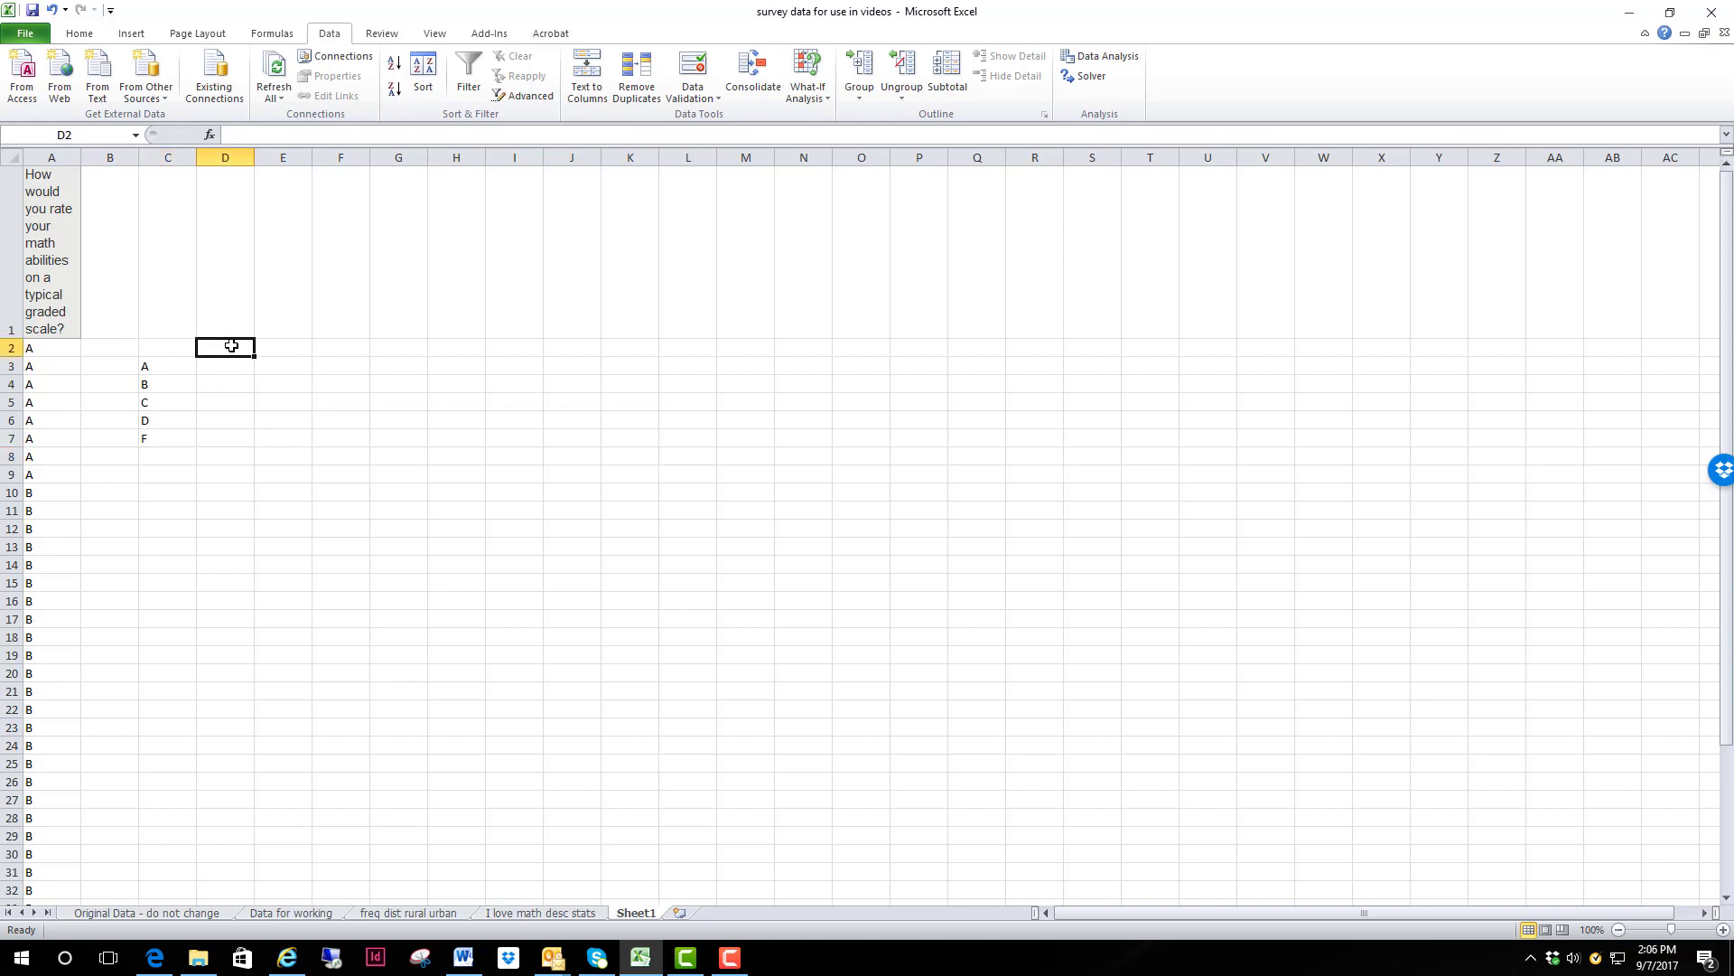
text(fREQUENCY)
key(Return)
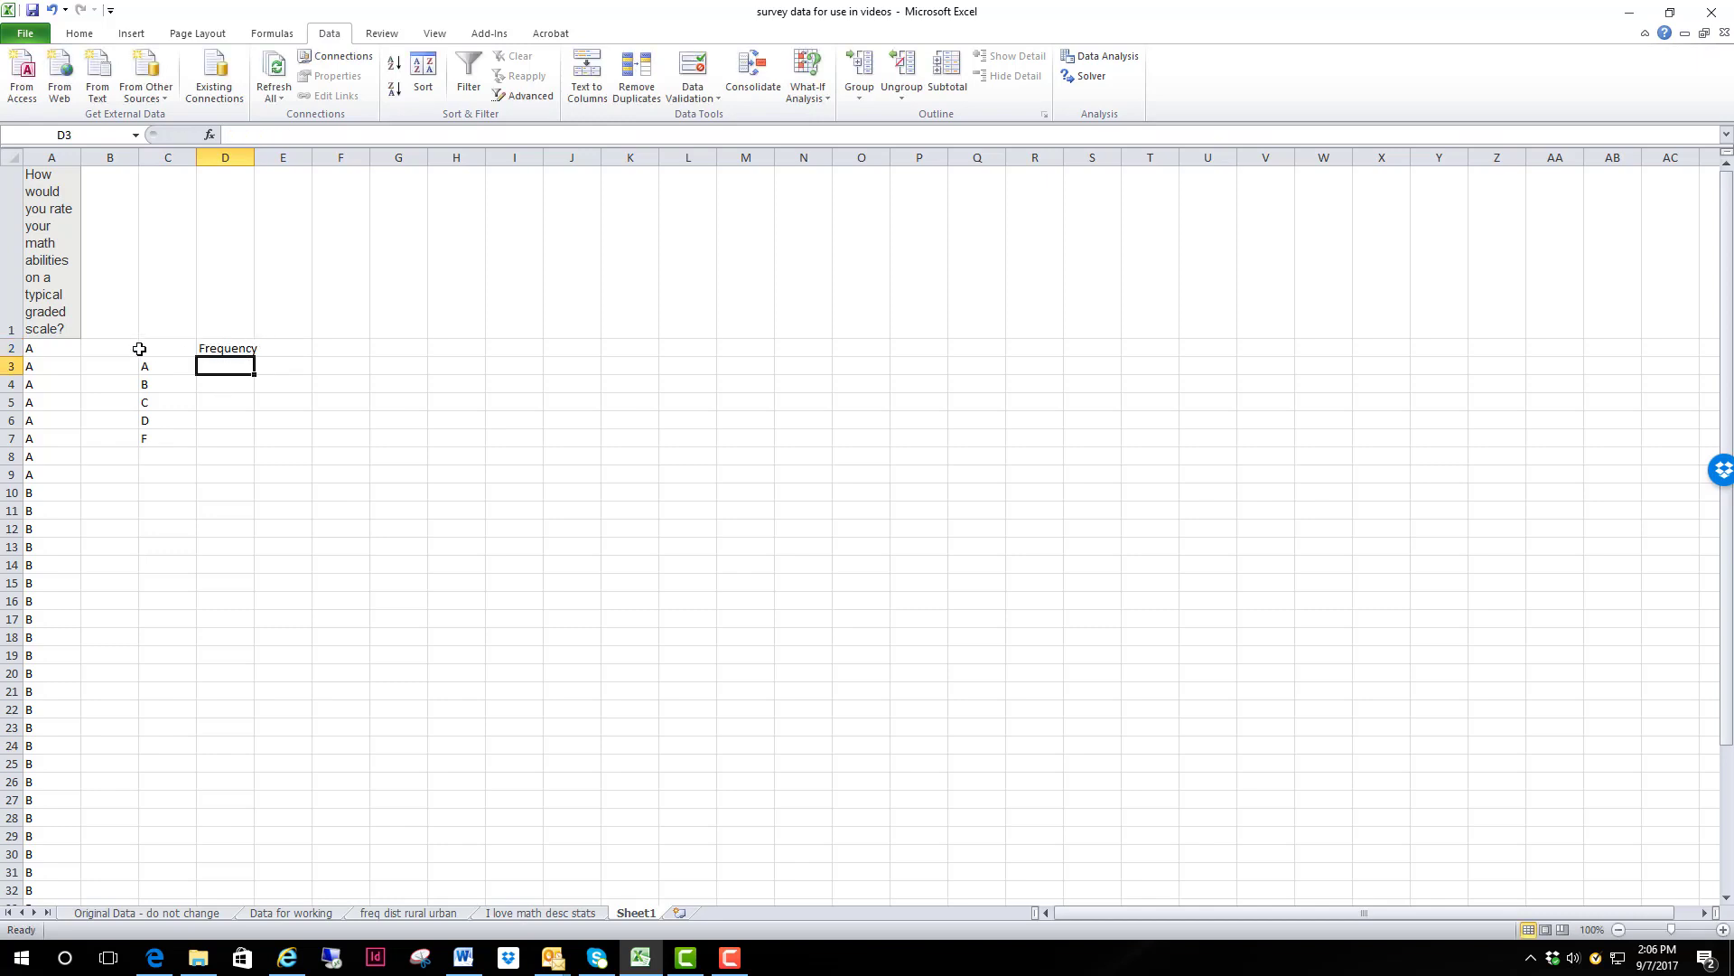
Step: Check the number of A responses by selecting cells A2 to A9
click(54, 354)
drag(55, 354, 60, 470)
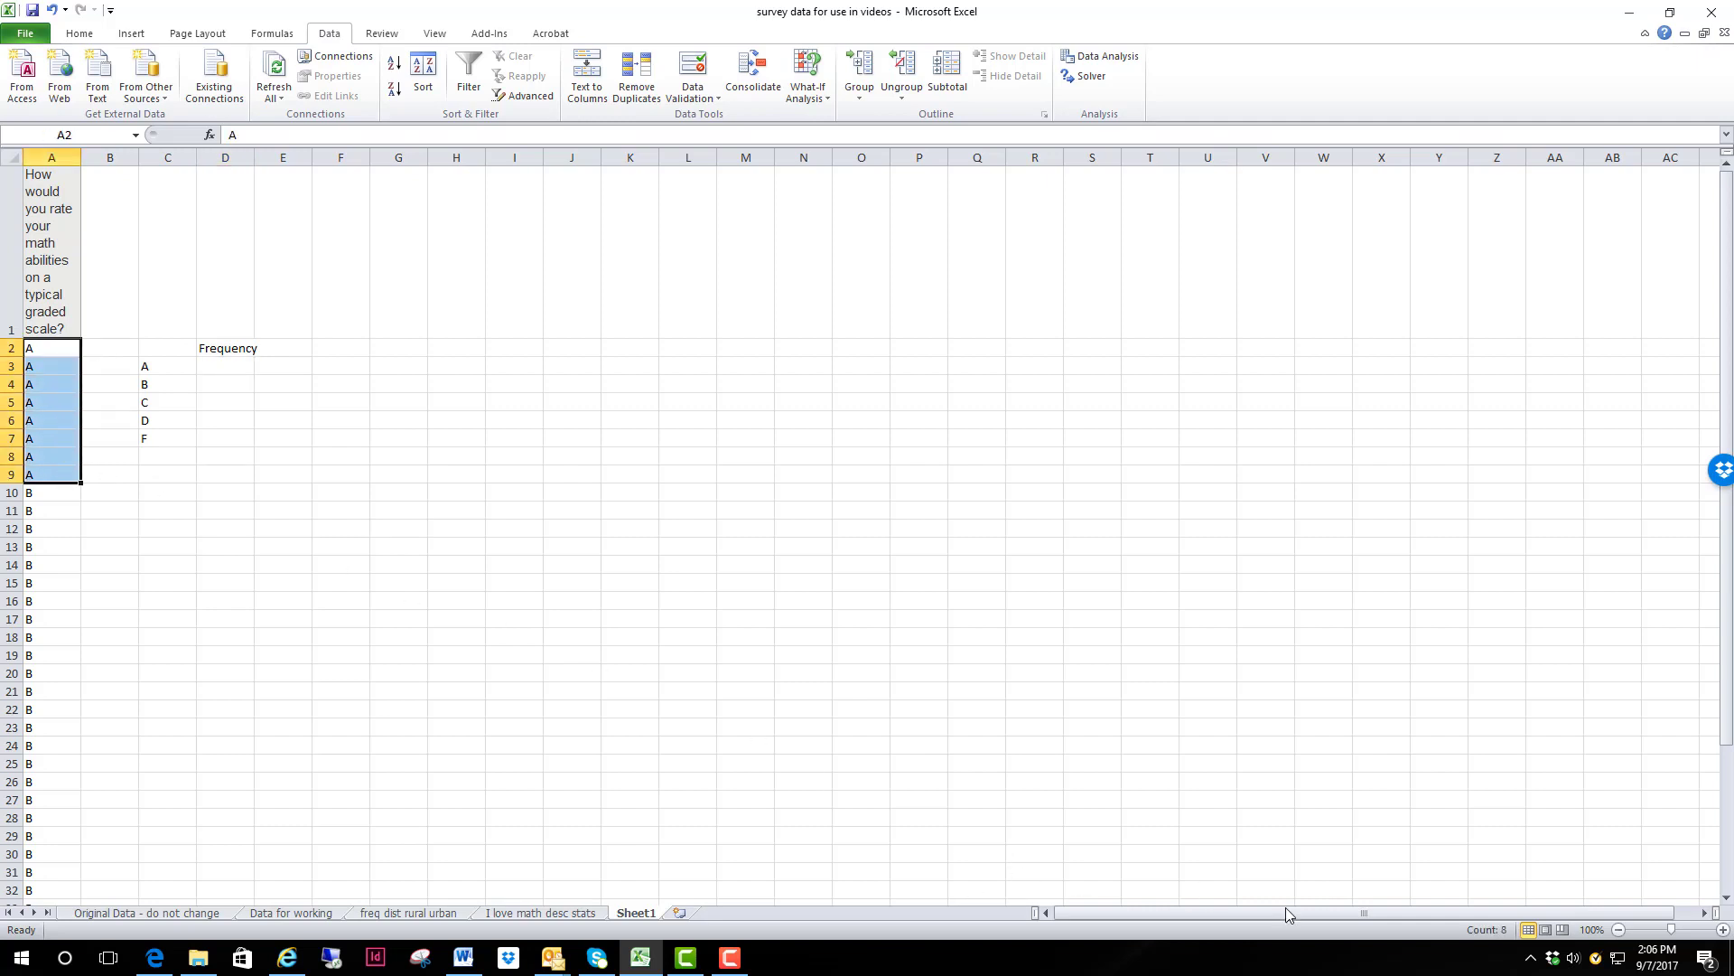
click(1048, 728)
Step: Enter the formula =COUNTIF(A2:A49,C3) in cell D3 to count the A responses
click(226, 364)
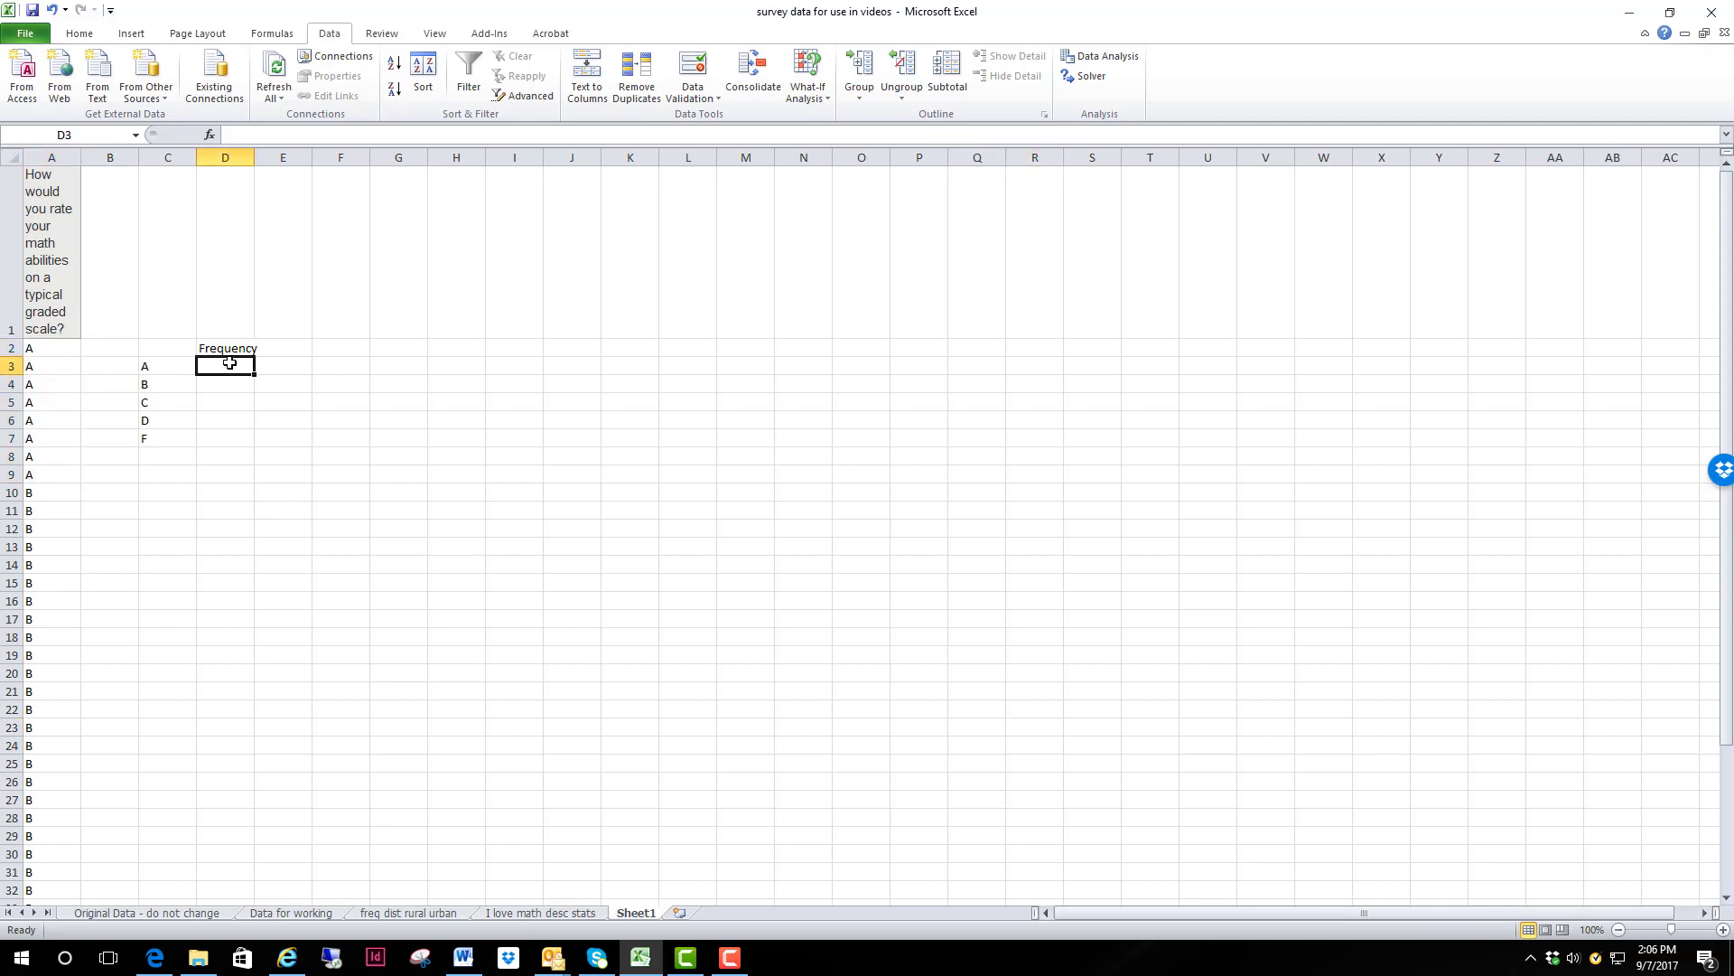
text(=countif()
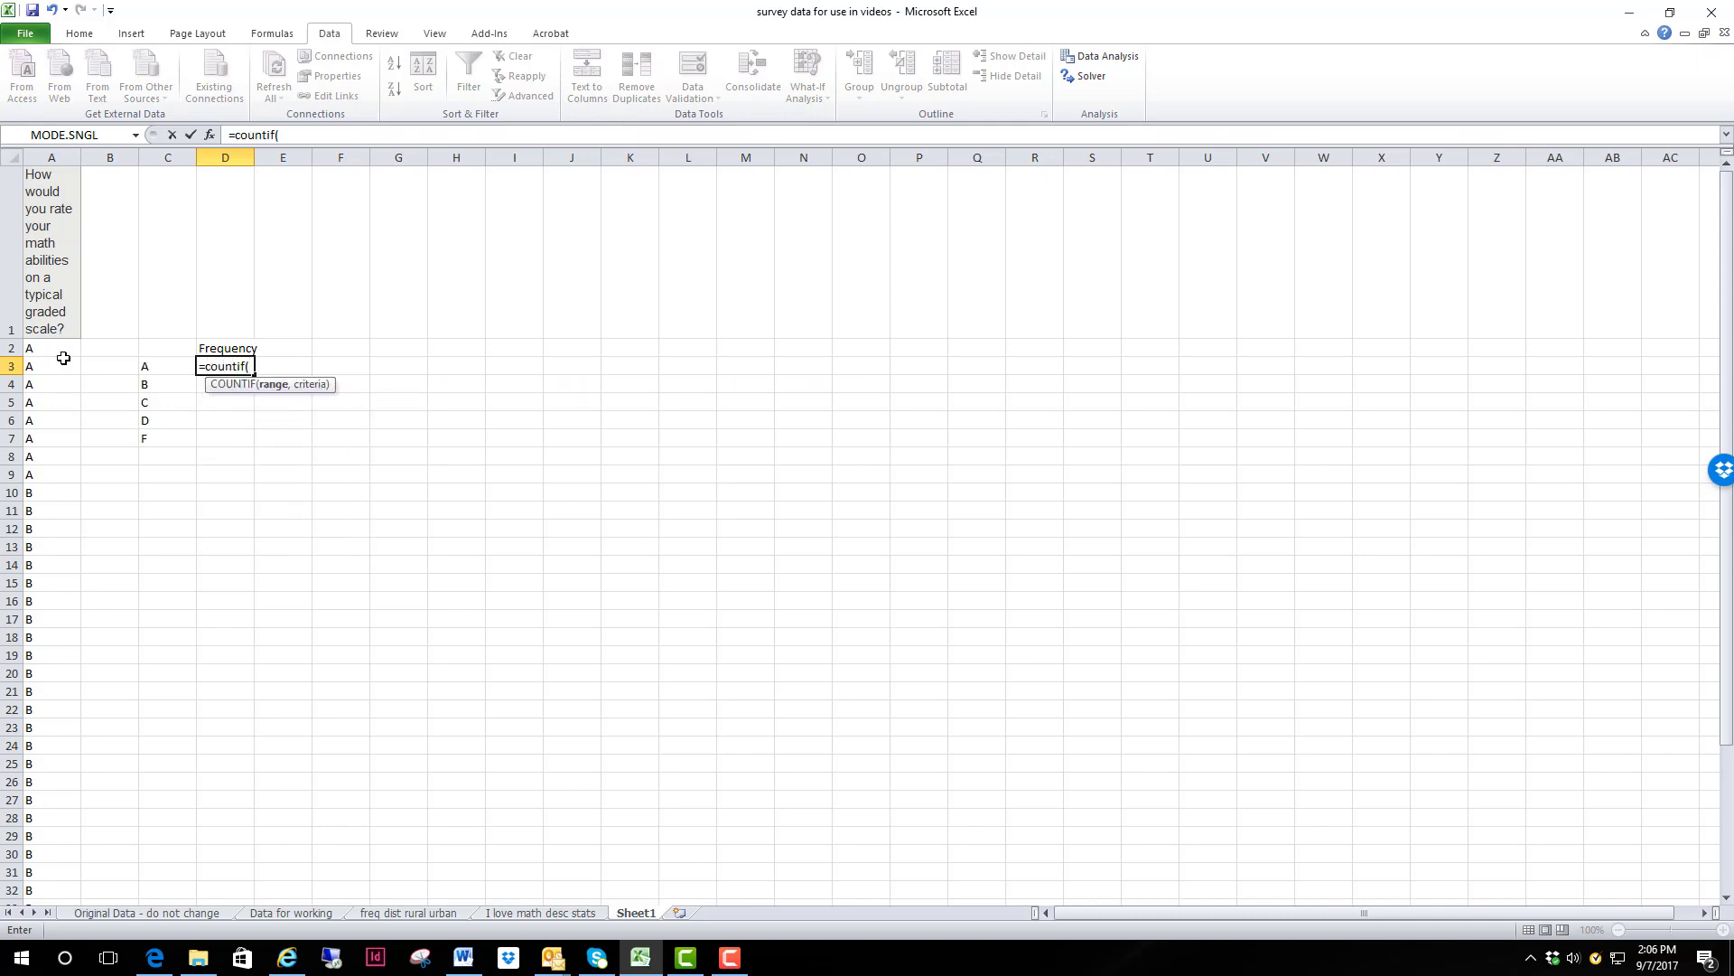
drag(54, 347, 47, 874)
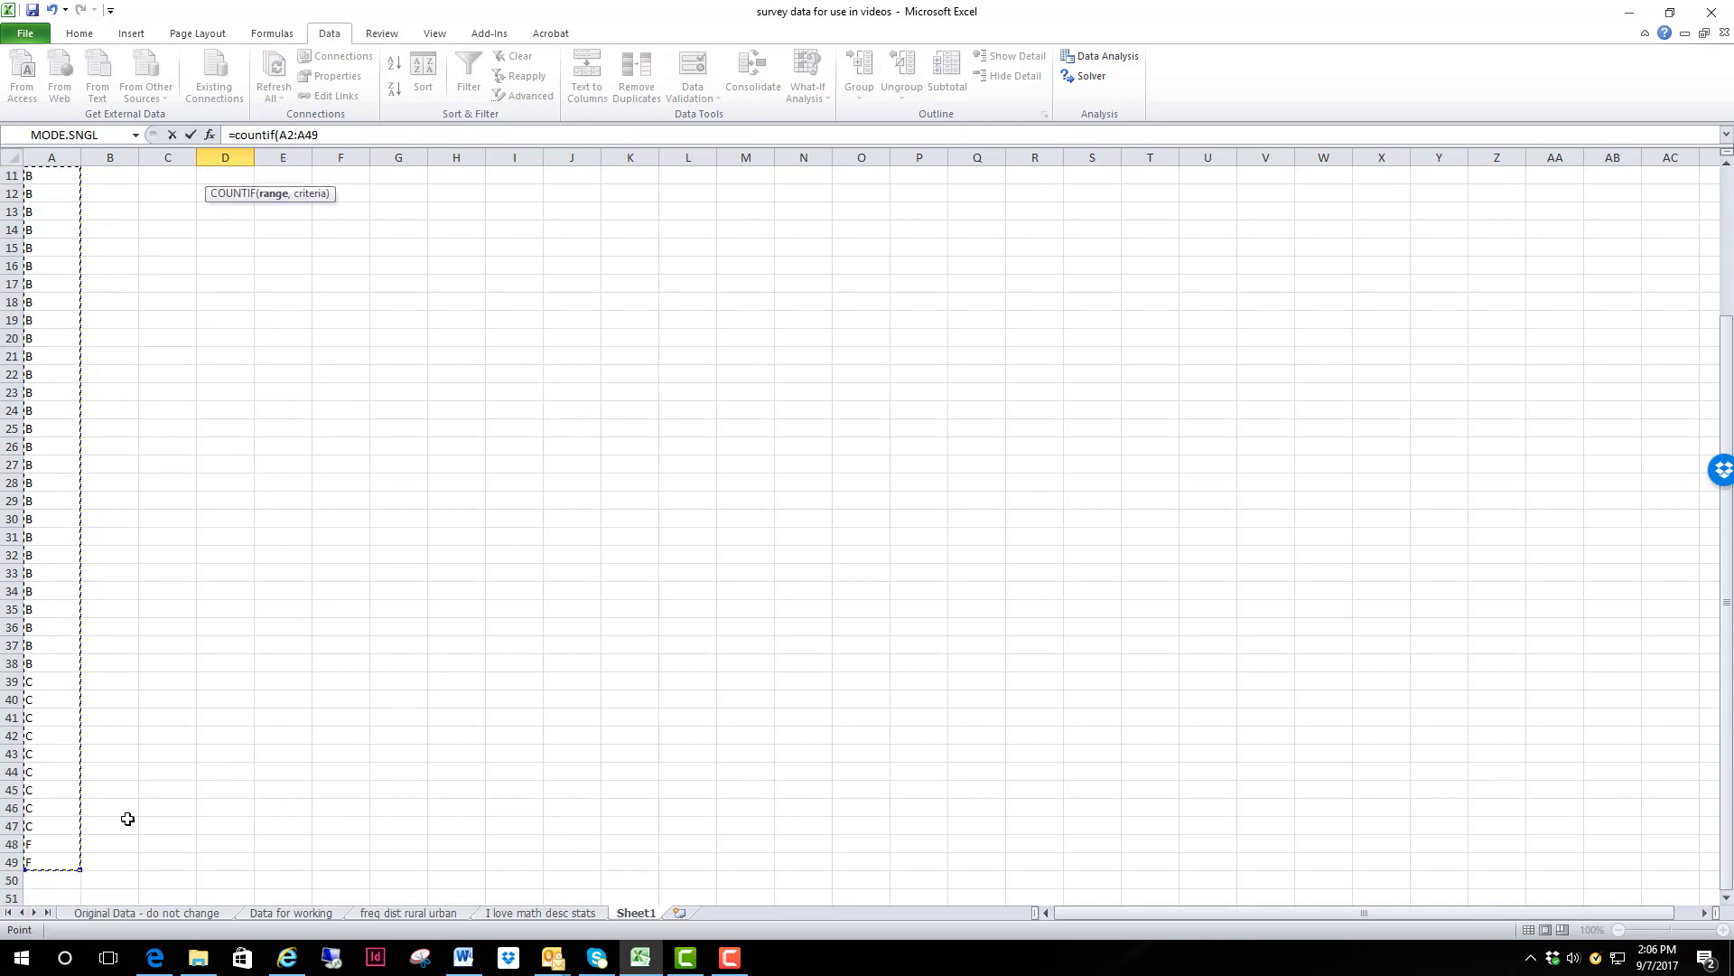
click(327, 136)
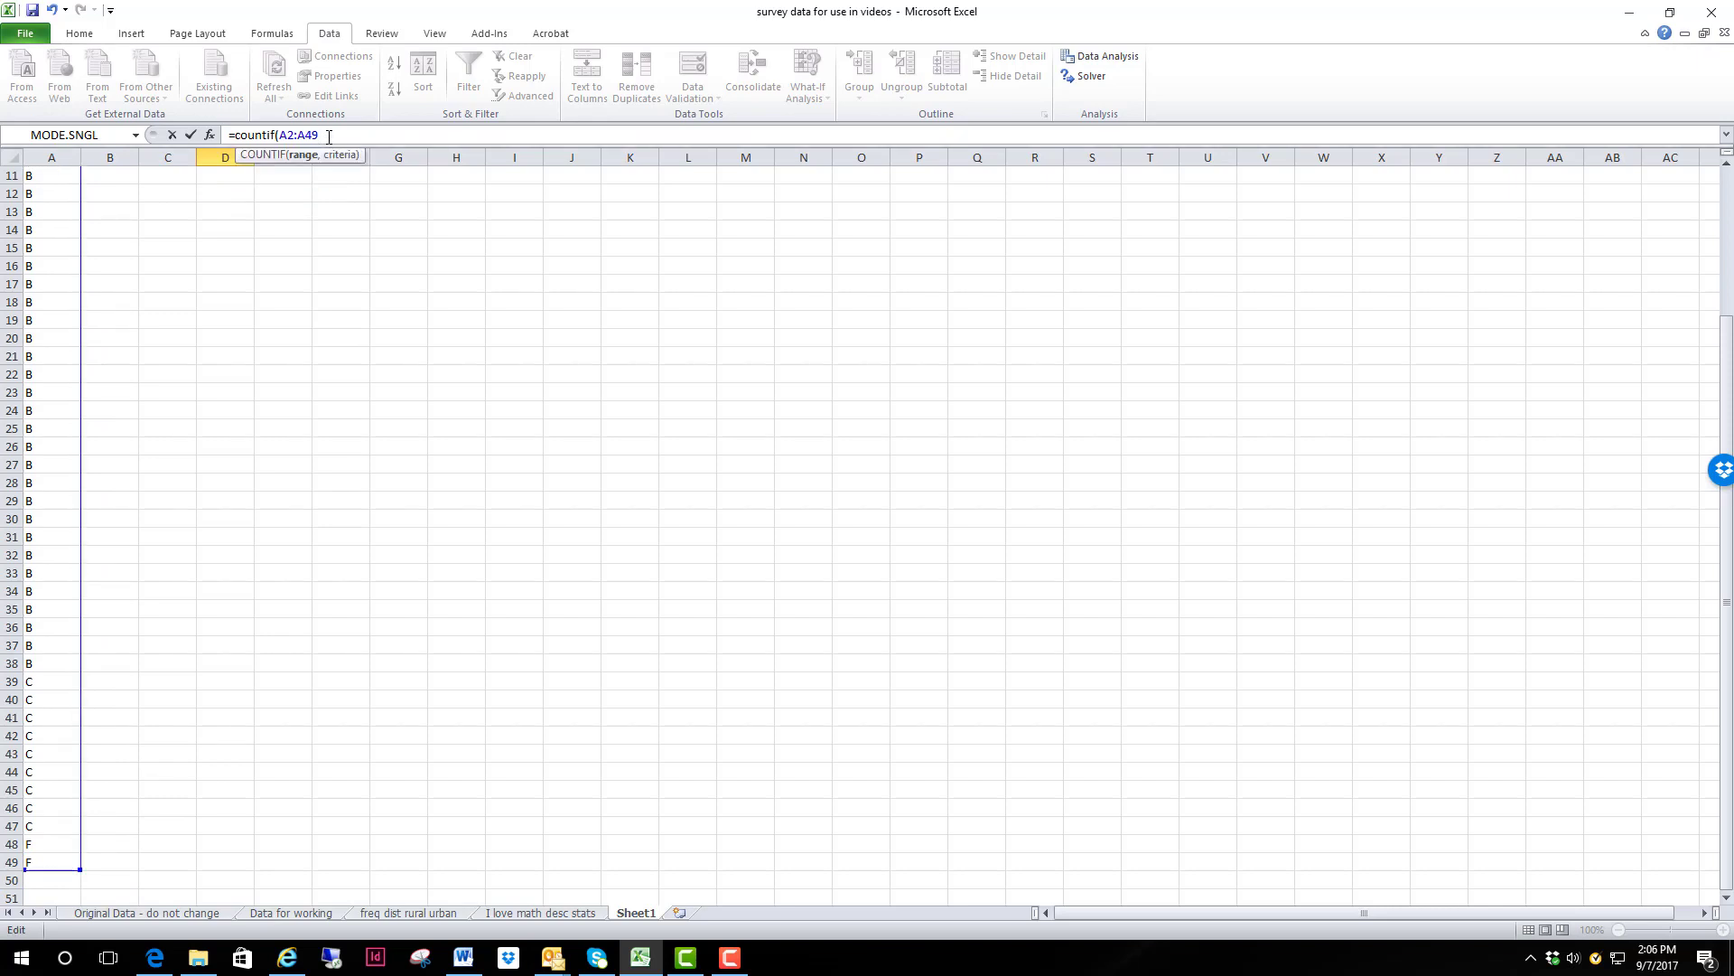
key(Return)
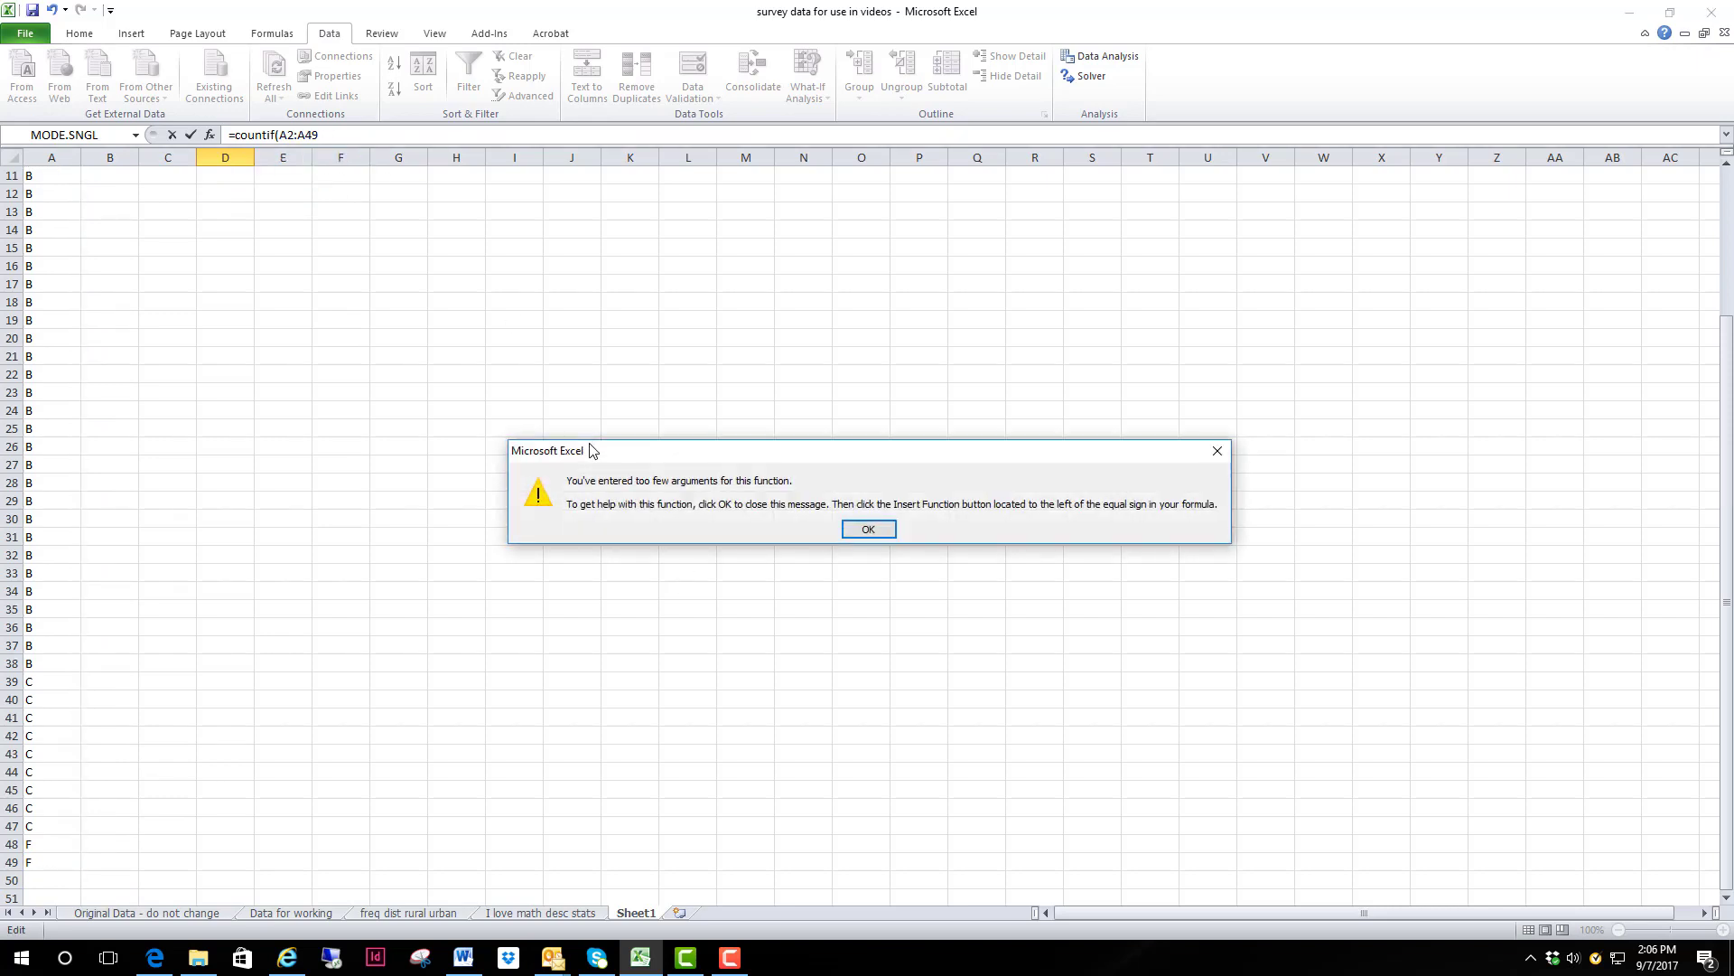
key(Return)
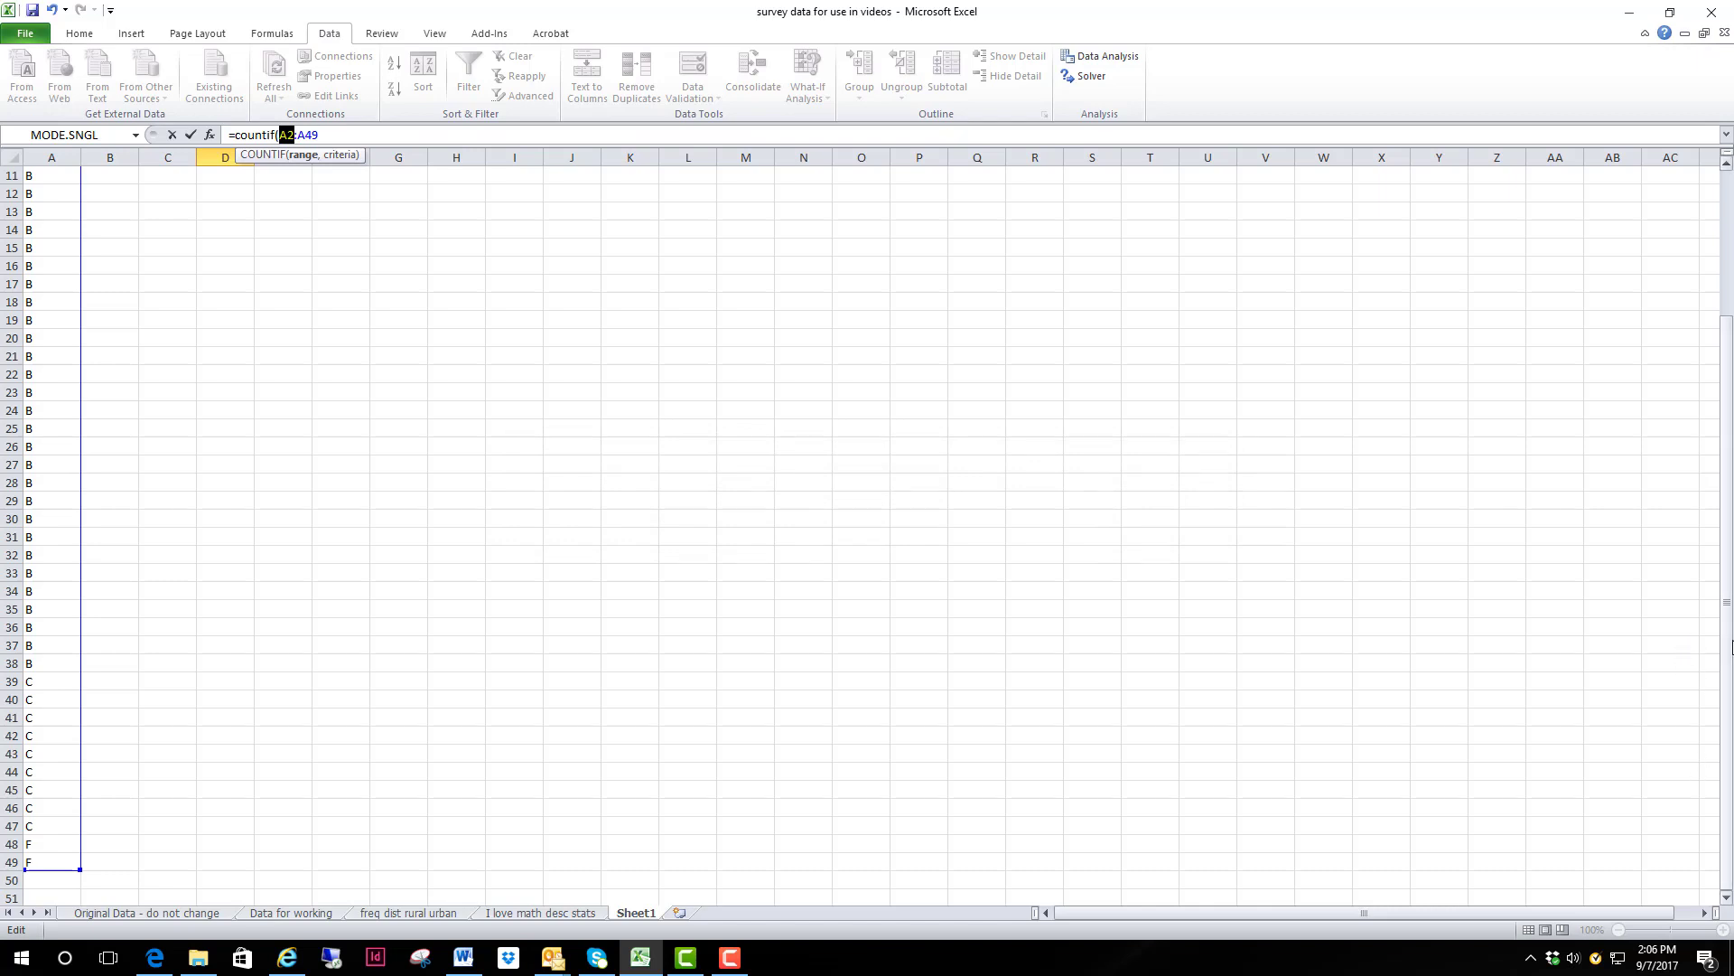
drag(1727, 667, 1724, 510)
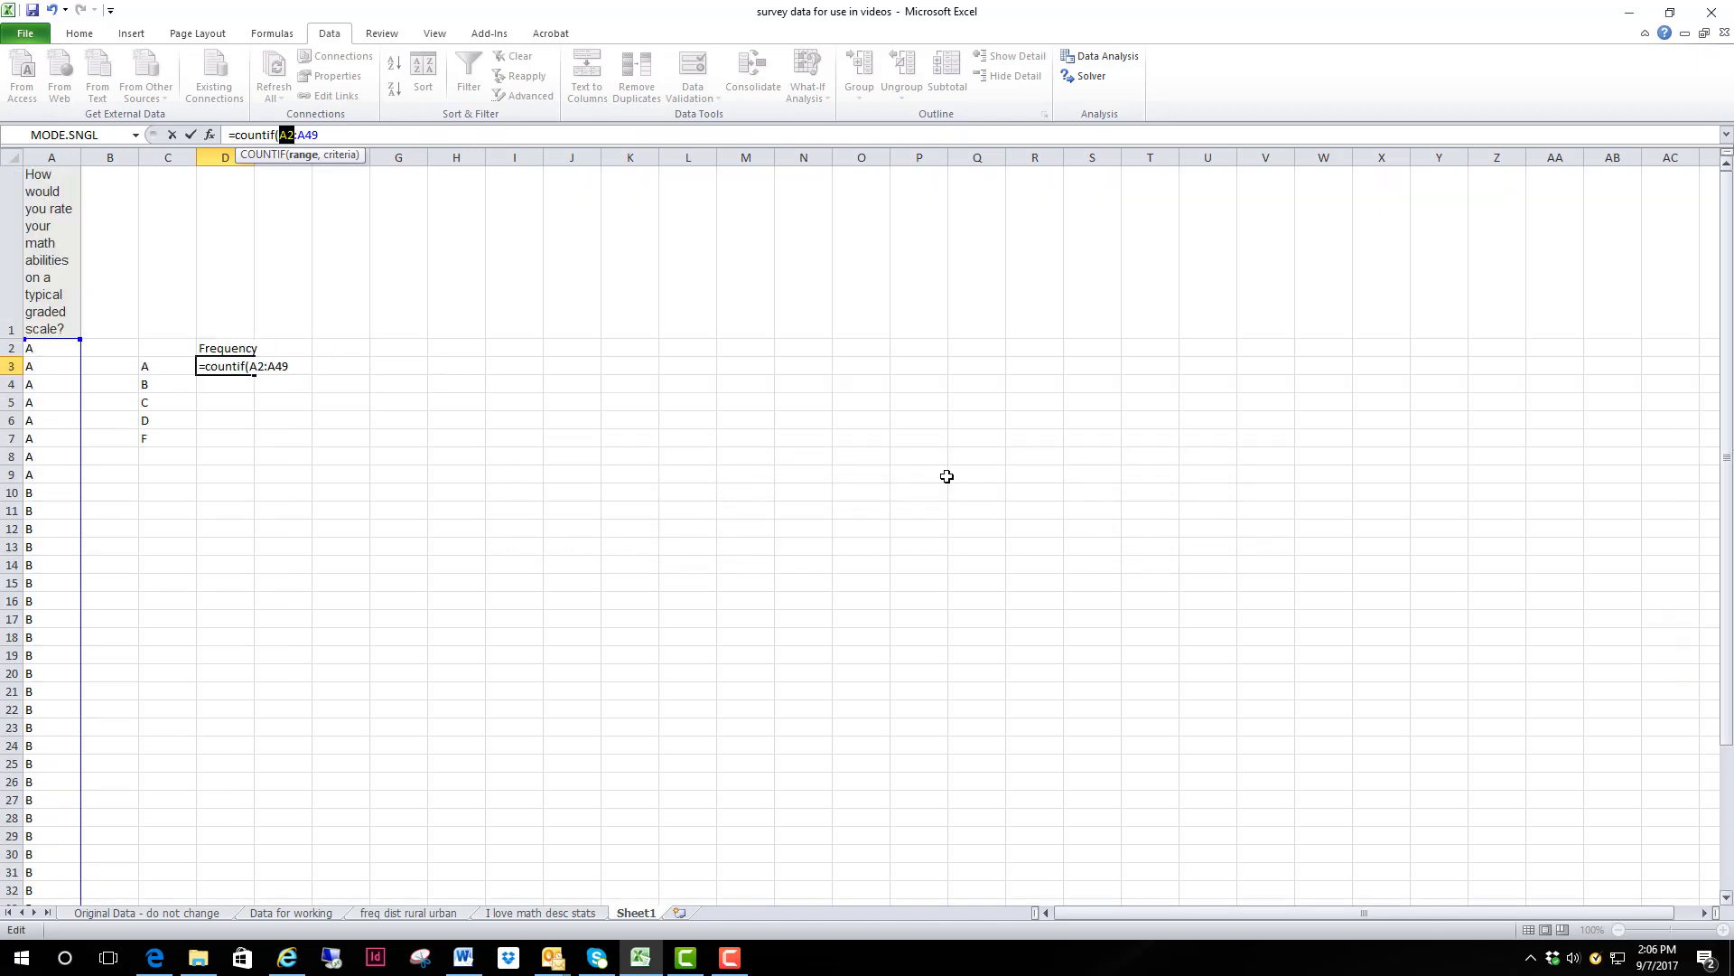
click(325, 136)
text(,)
click(151, 364)
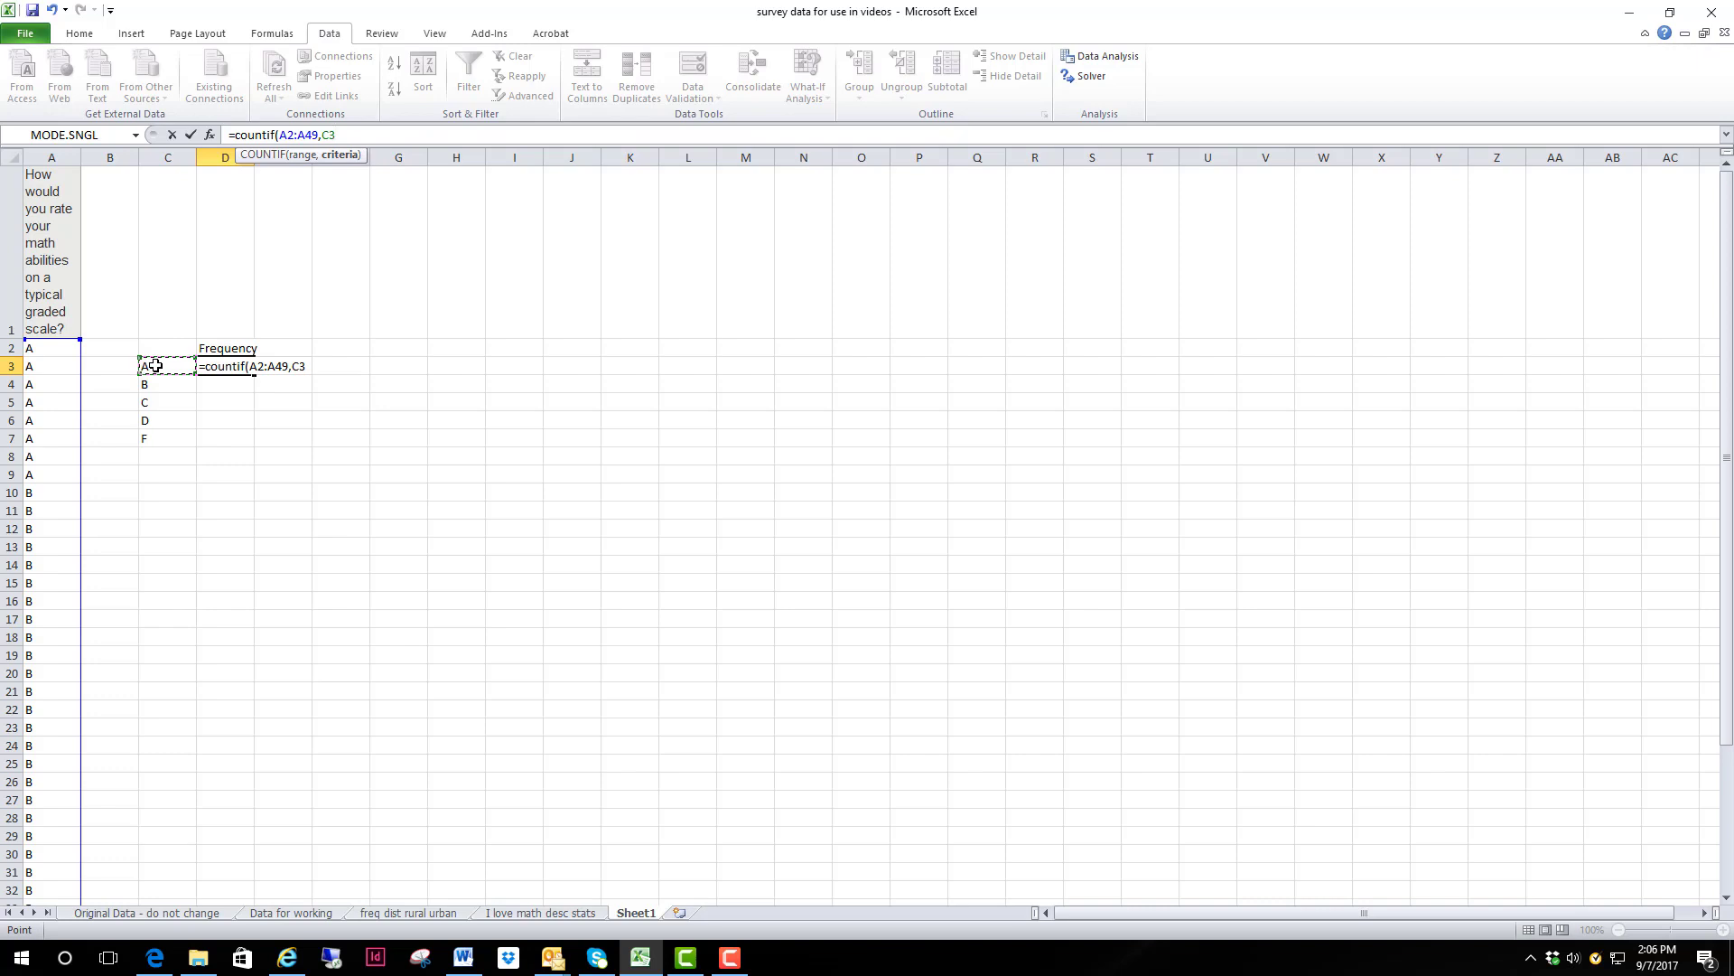
key(XF86AudioLowerVolume)
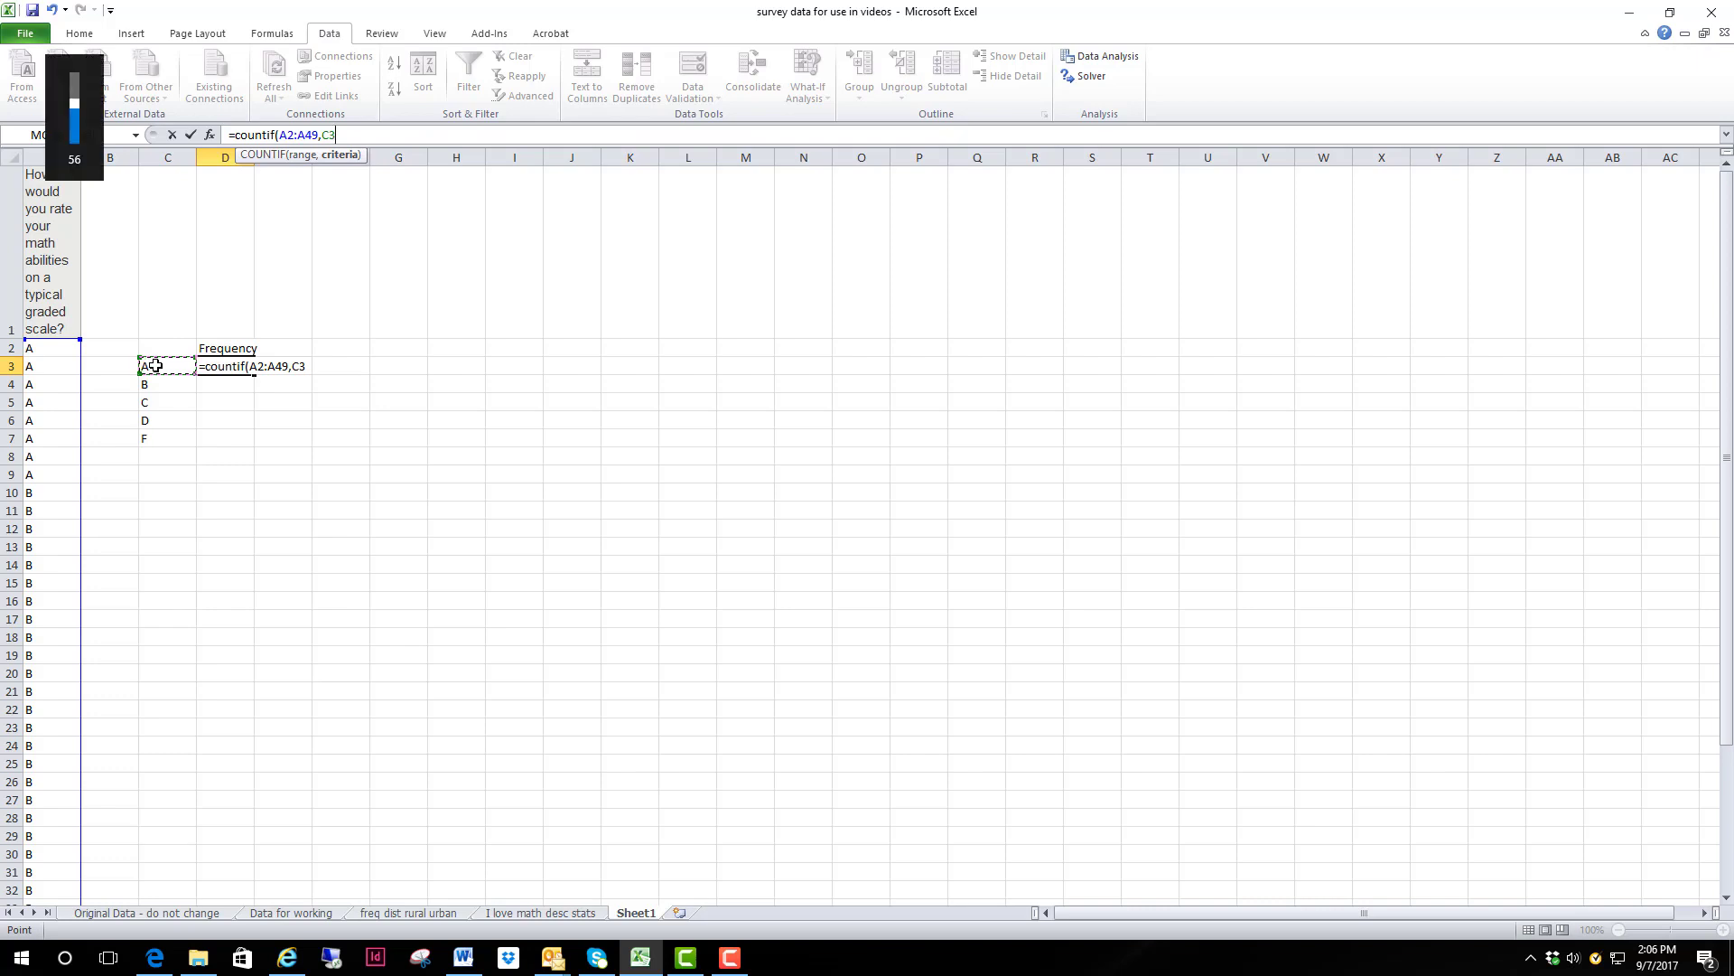
text())
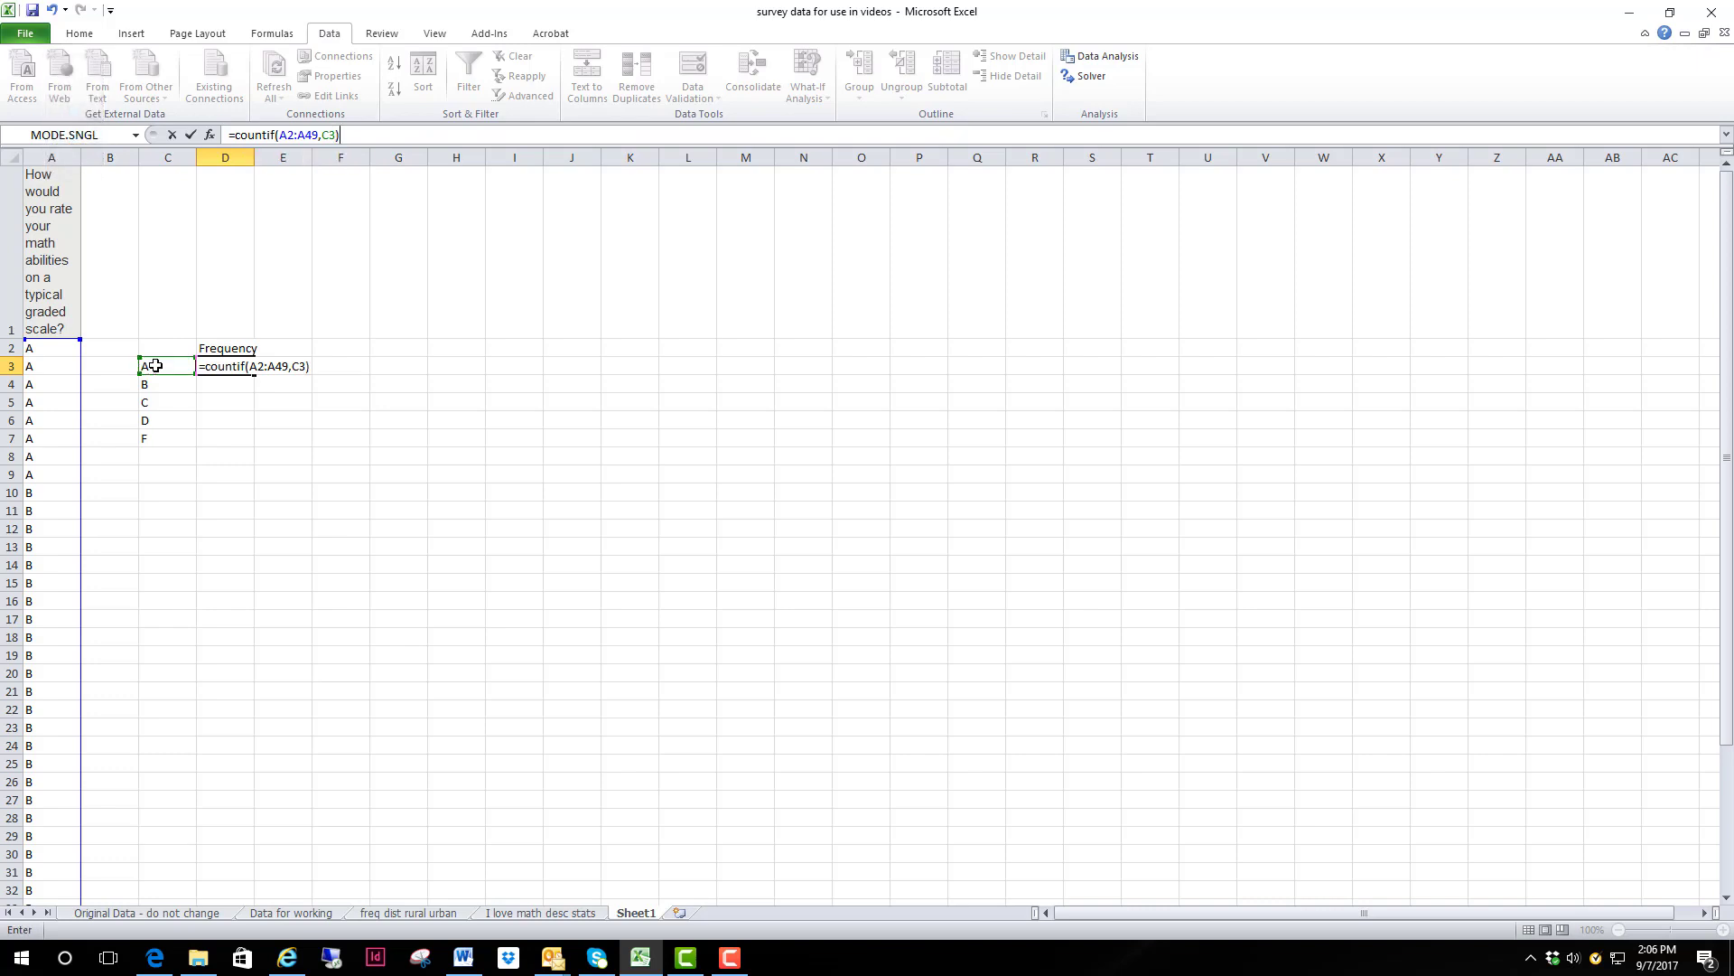
key(Return)
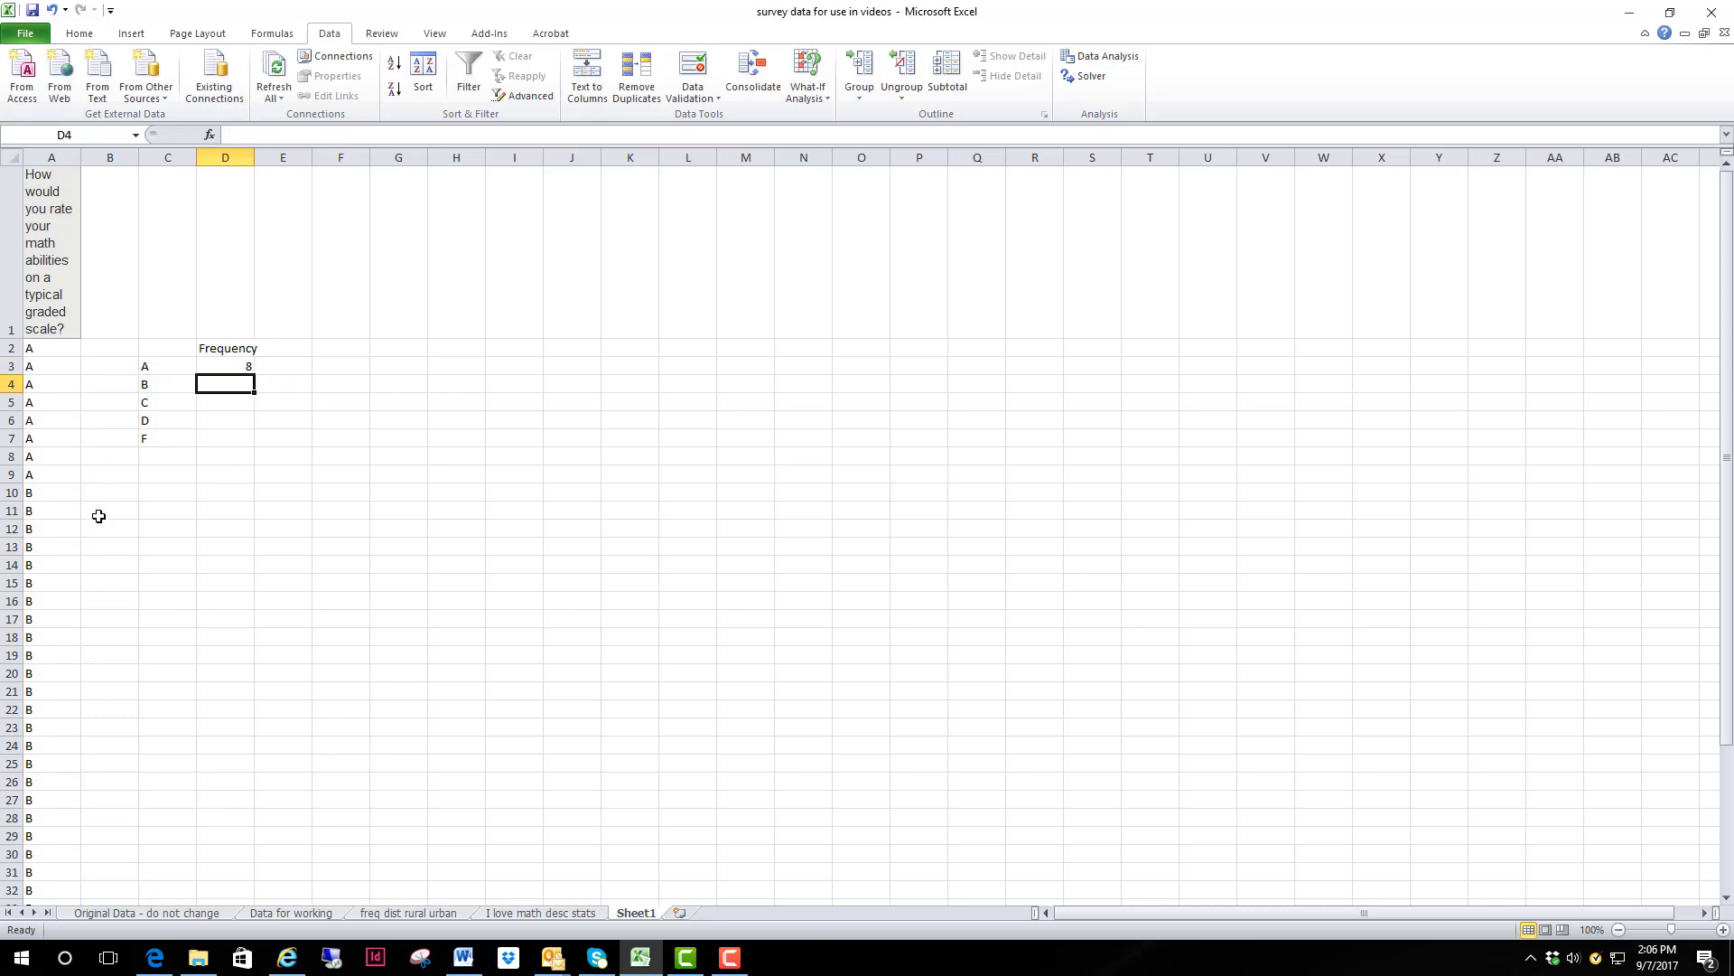
Step: Make the COUNTIF range in cell D3 absolute as $A$2:$A$49, leaving the C3 criterion relative
click(223, 367)
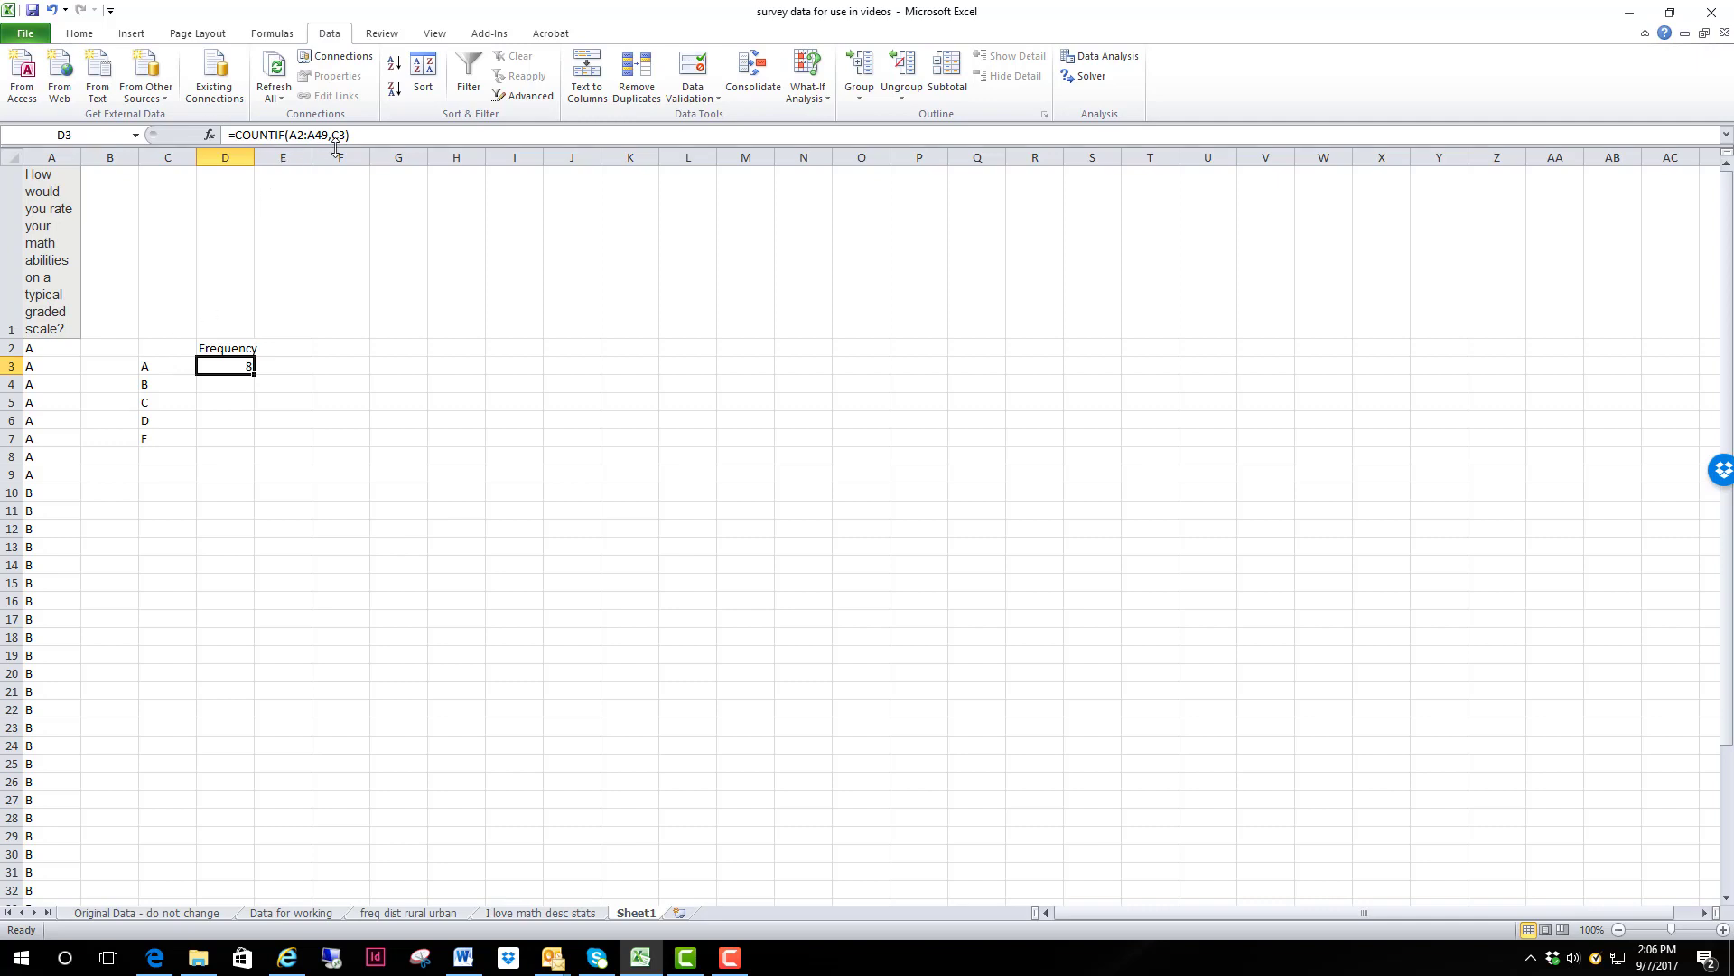
click(289, 135)
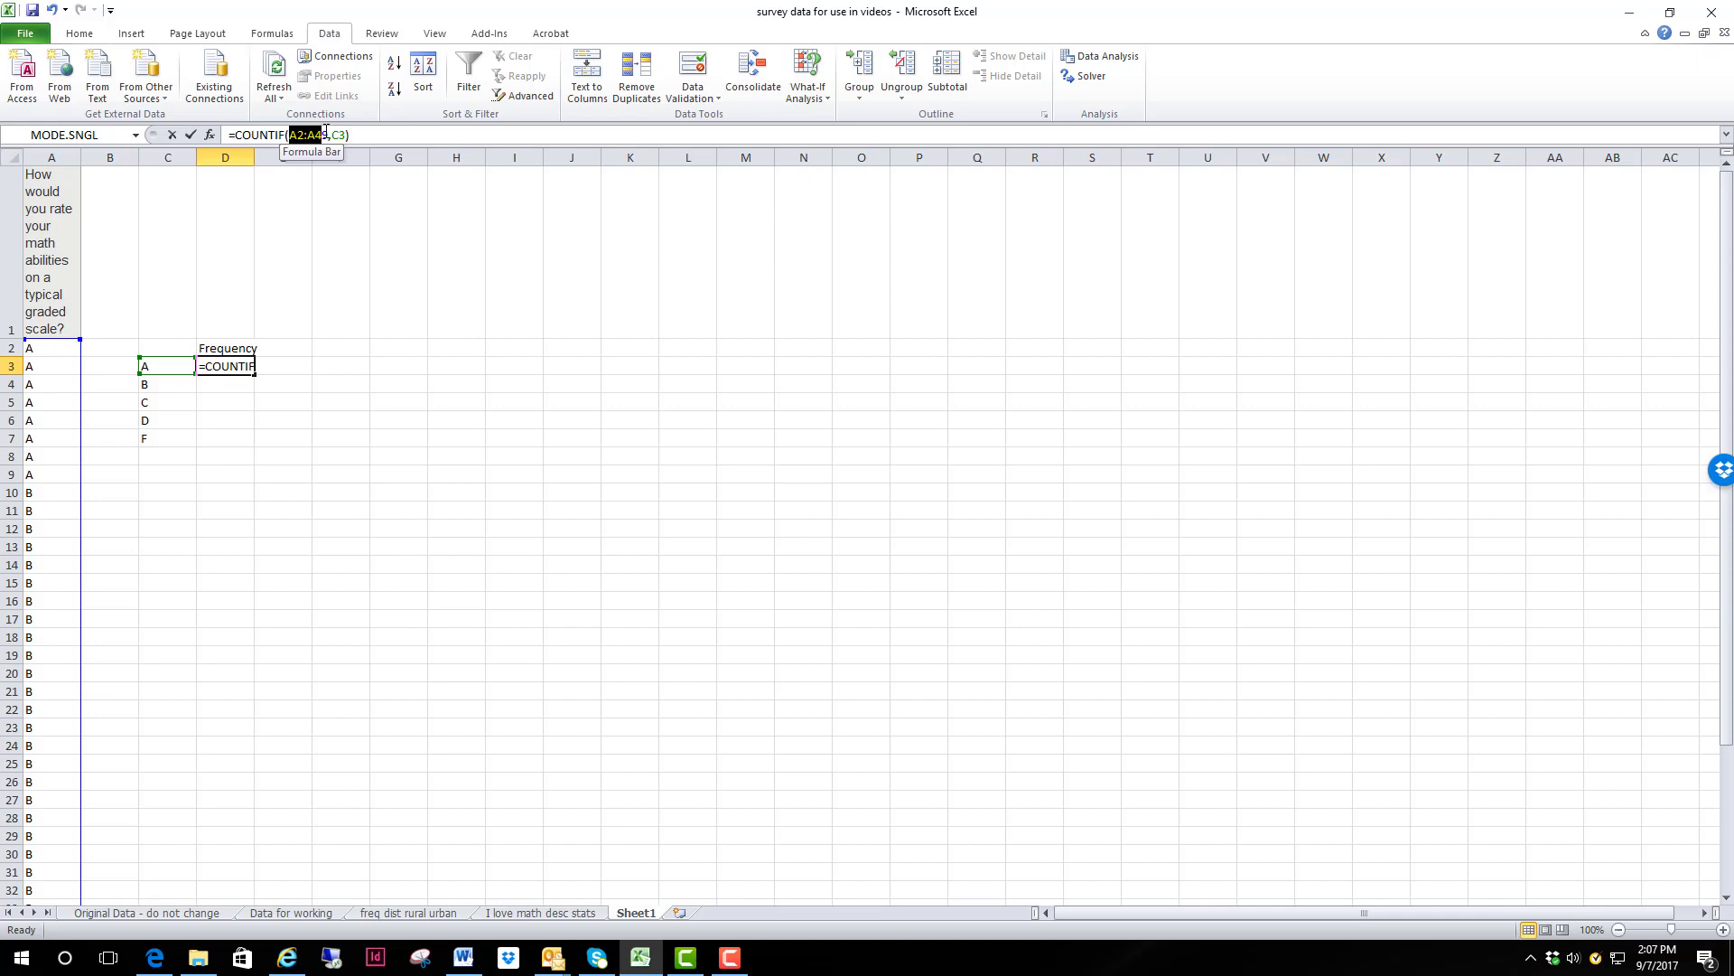
drag(328, 132, 329, 132)
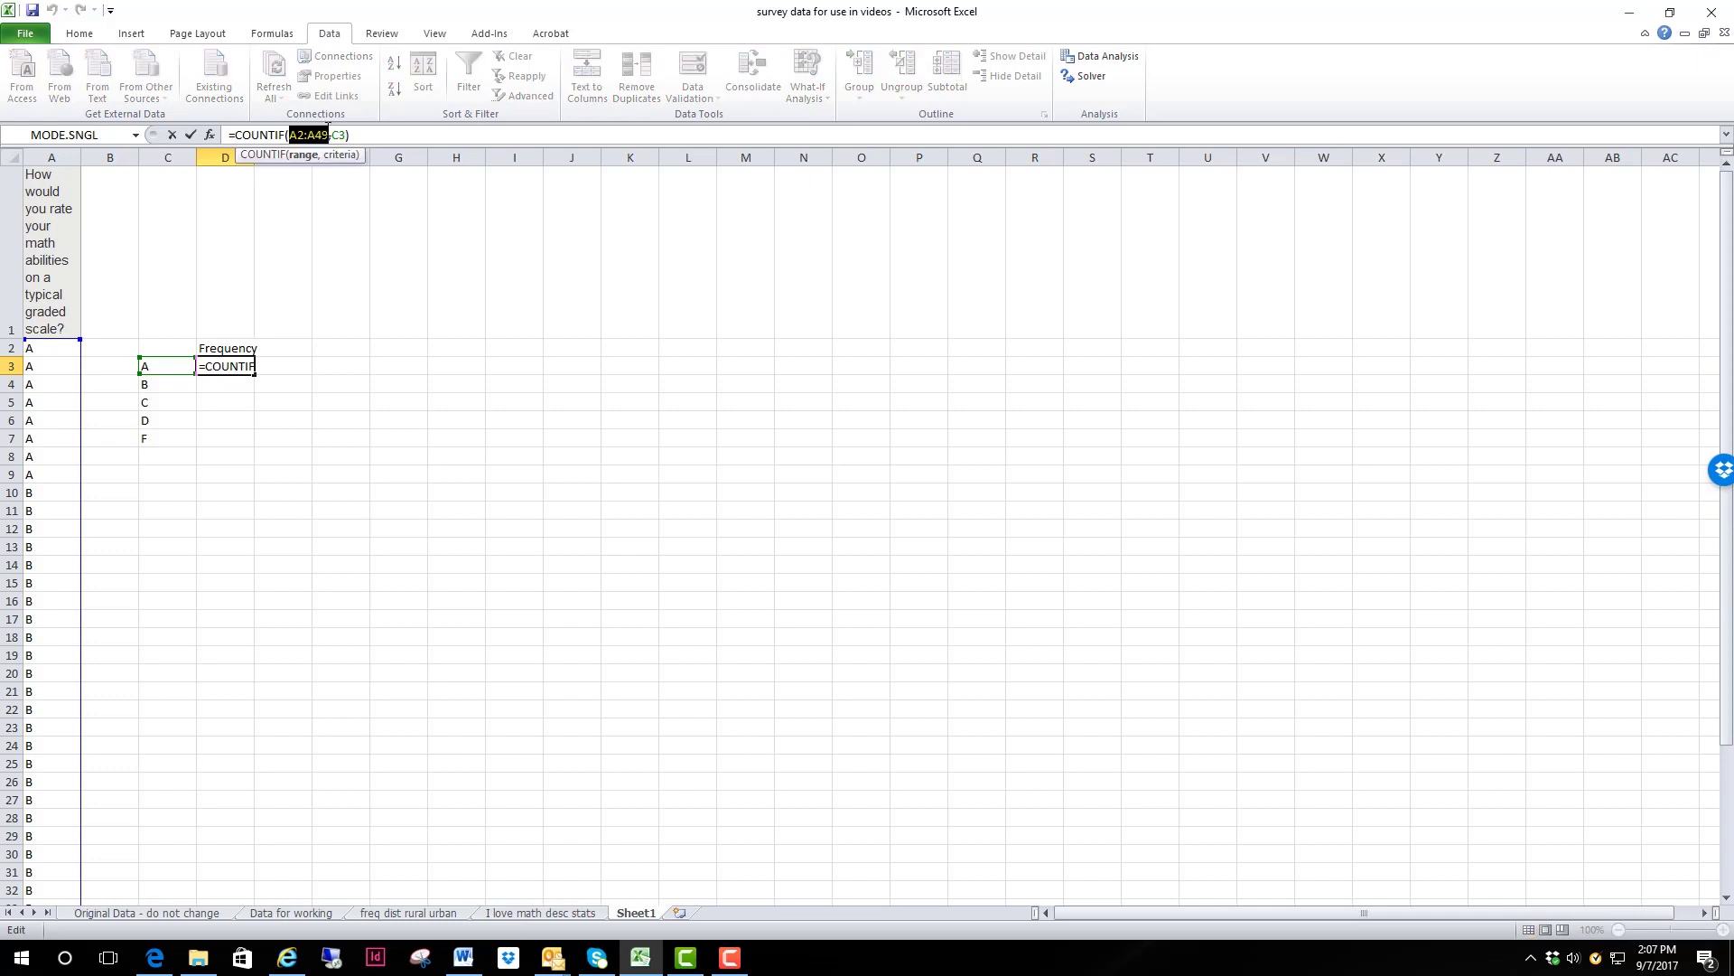
key(F4)
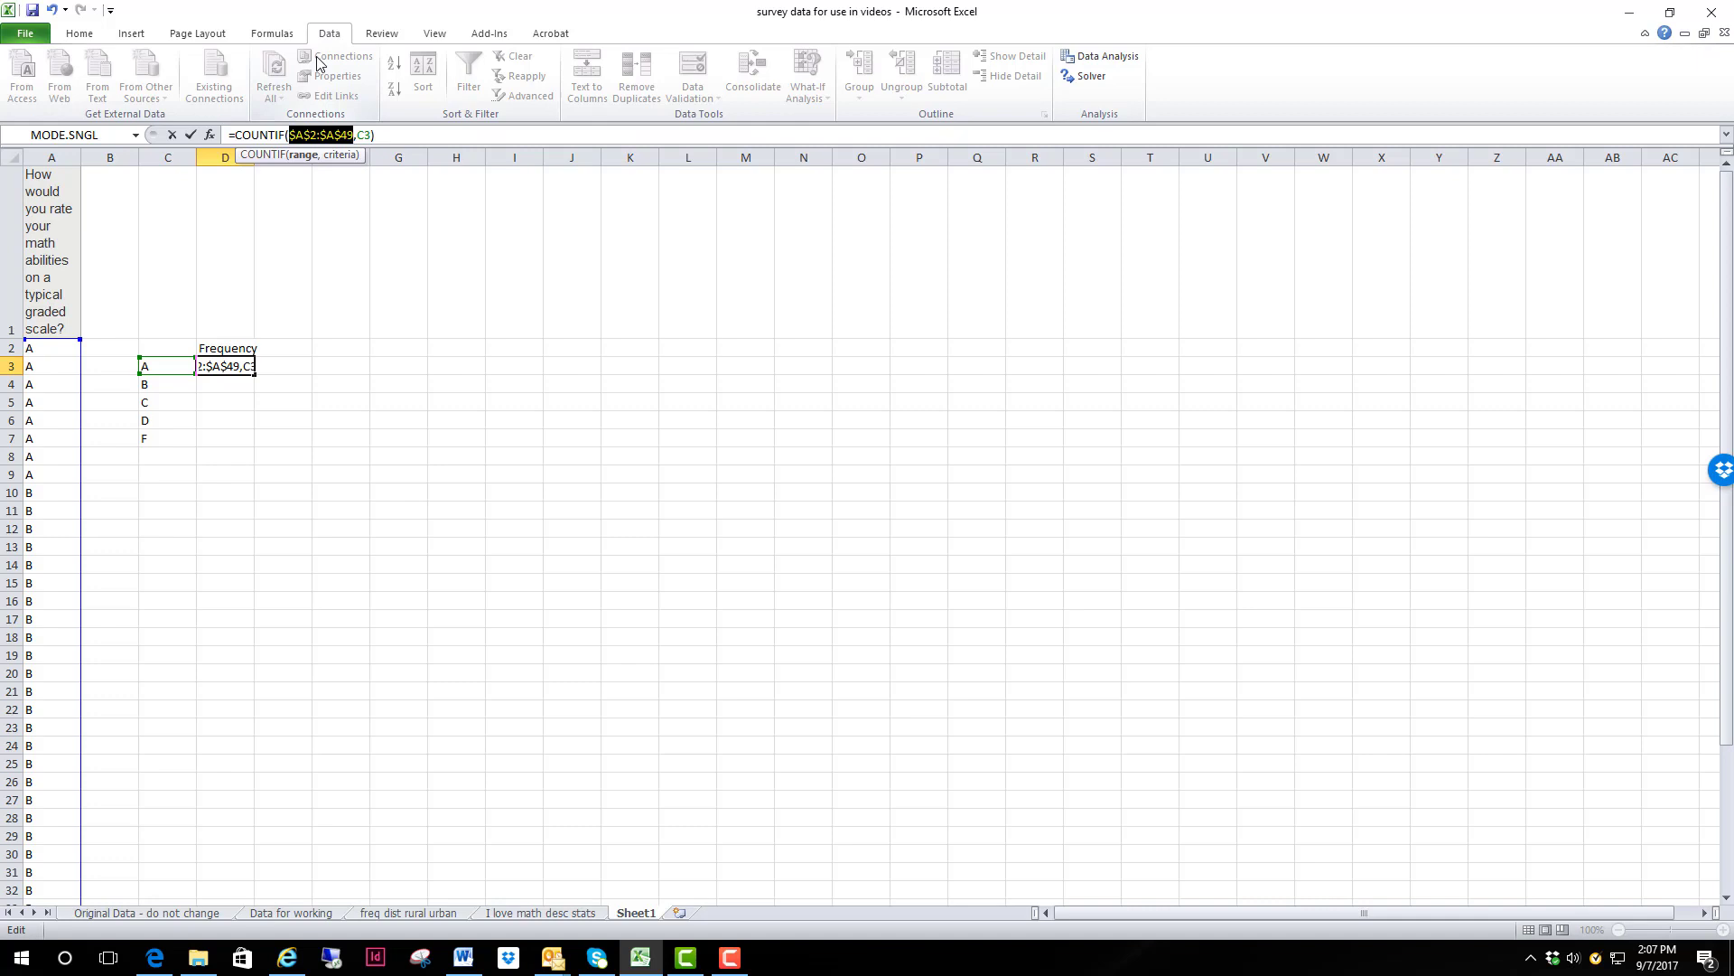
key(Return)
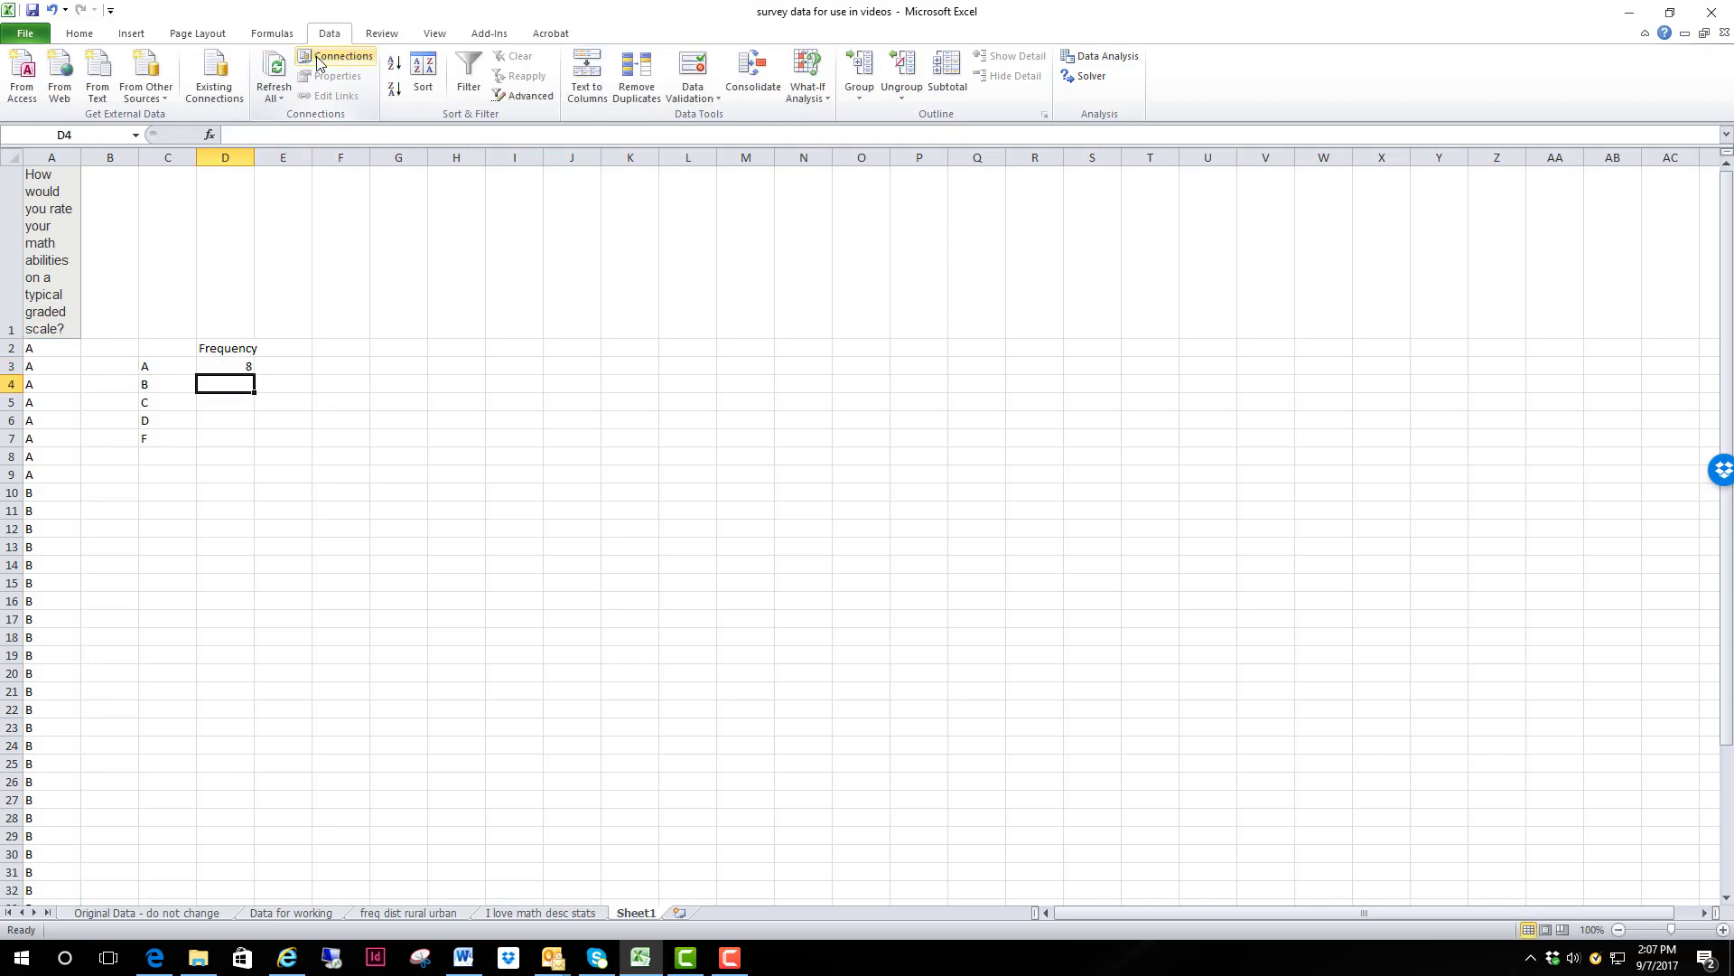
Step: Fill the COUNTIF formula from D3 down to D7, checking in D4 that the criterion moves to the adjacent grade
click(237, 370)
drag(254, 372, 257, 391)
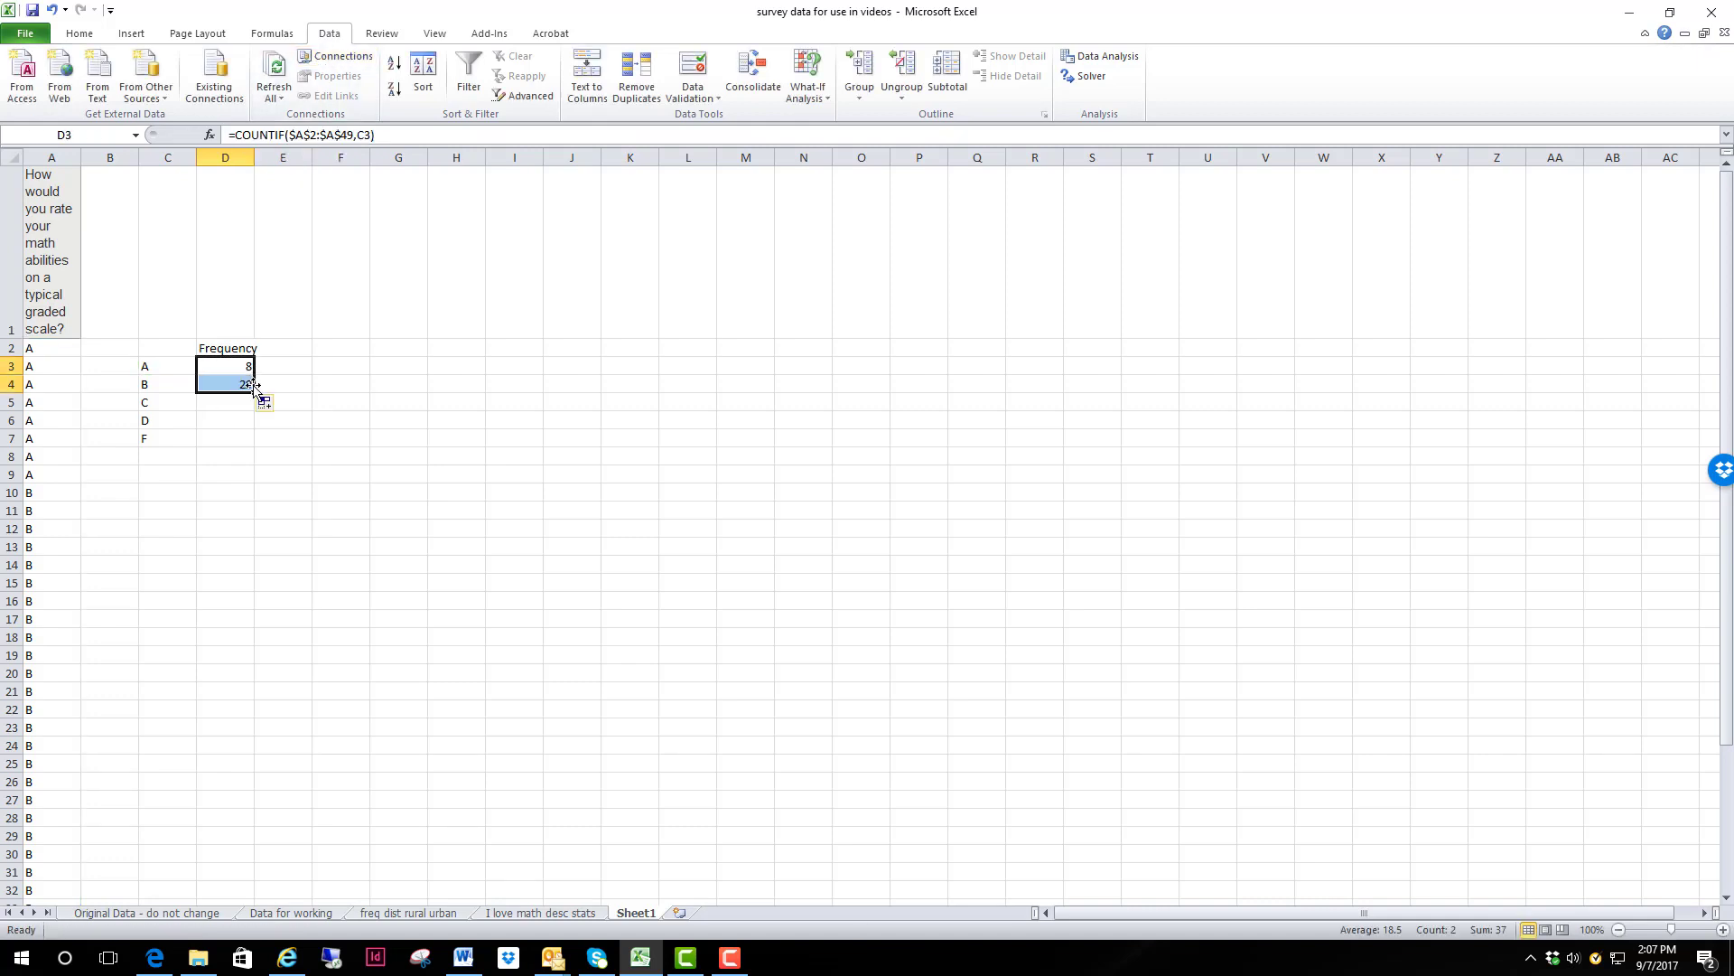
click(240, 381)
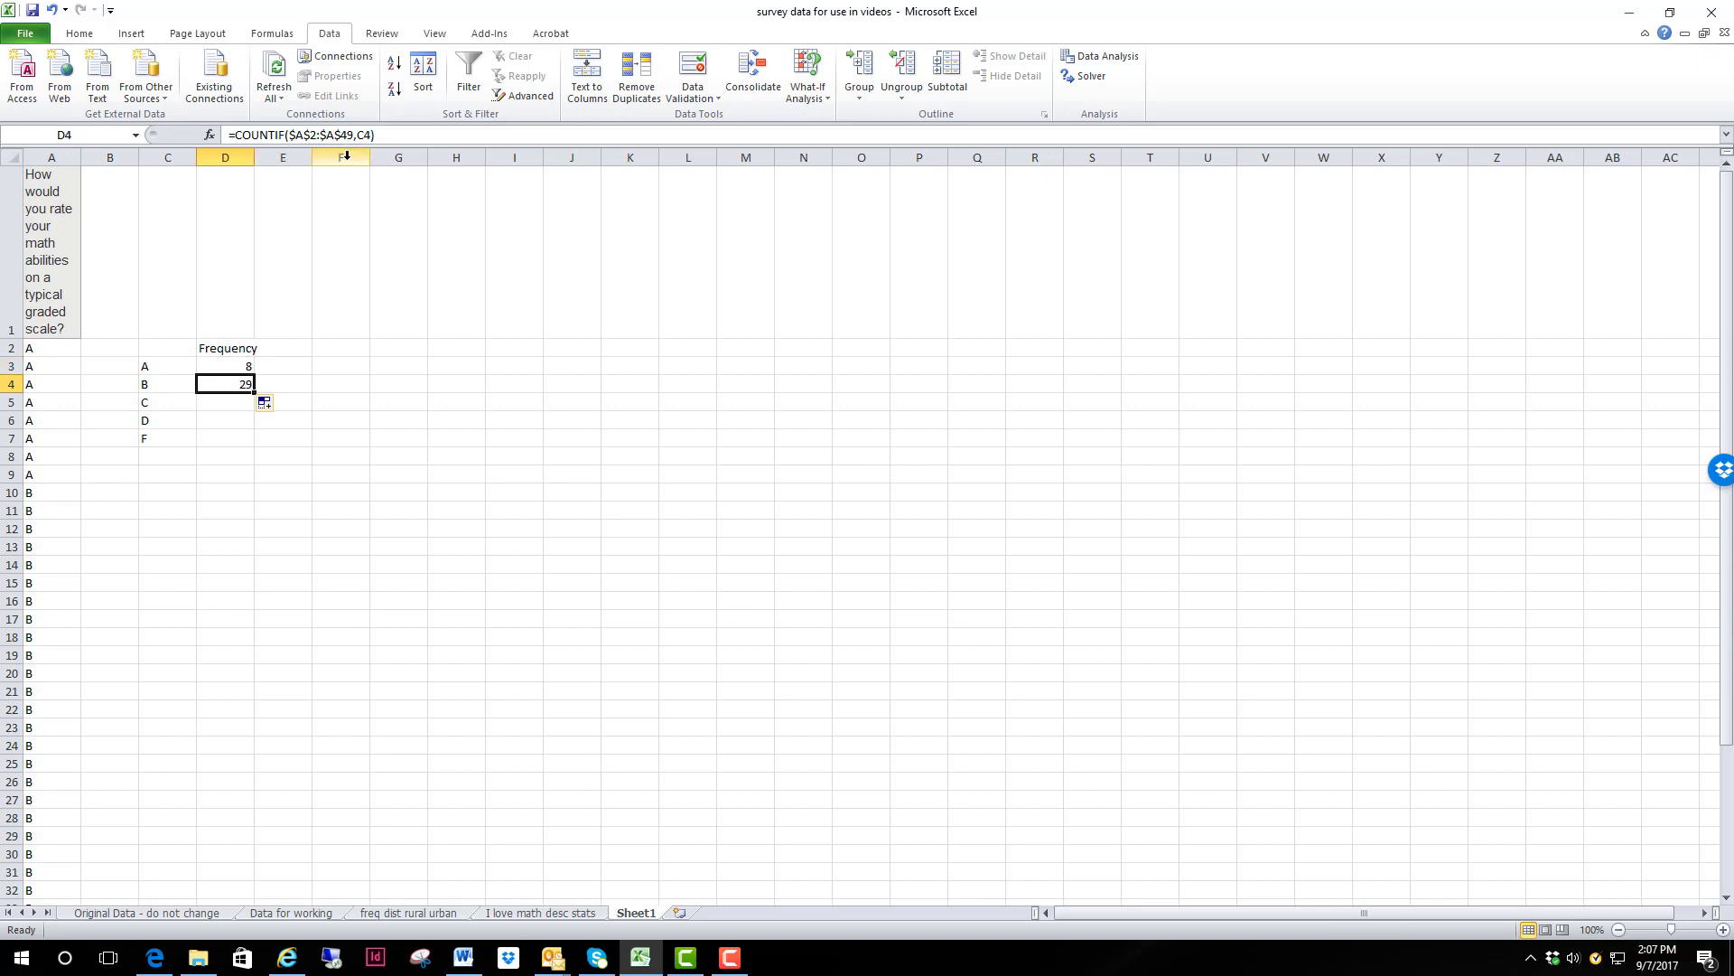
click(152, 385)
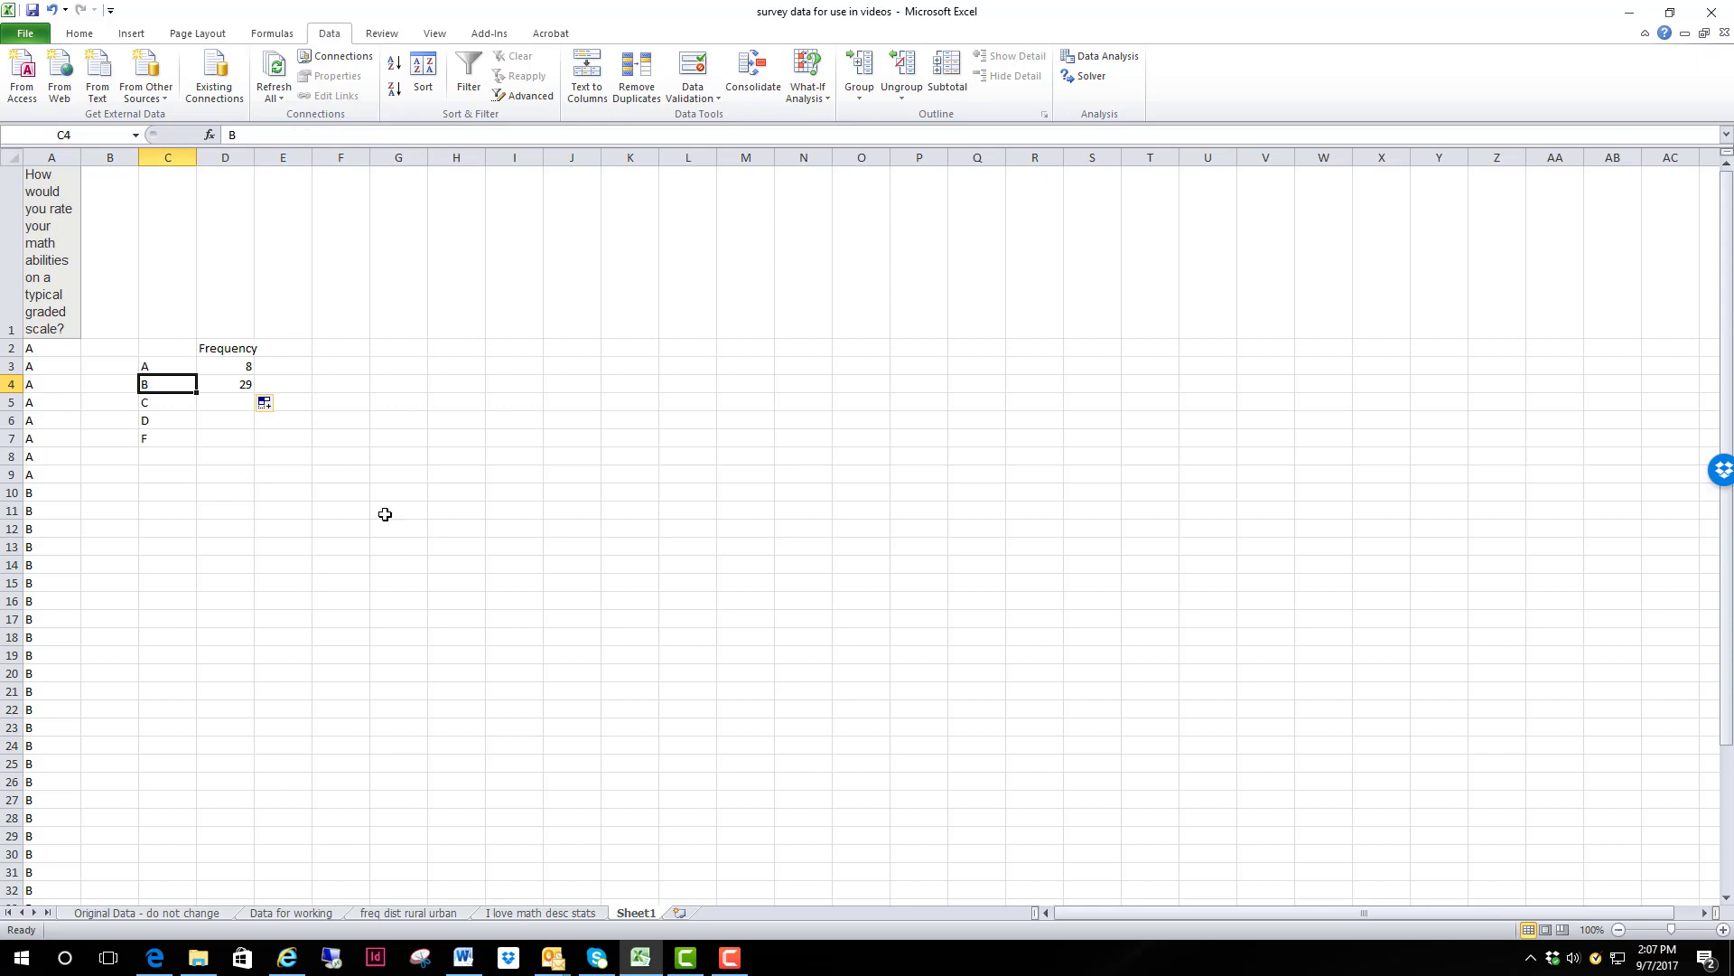
click(249, 384)
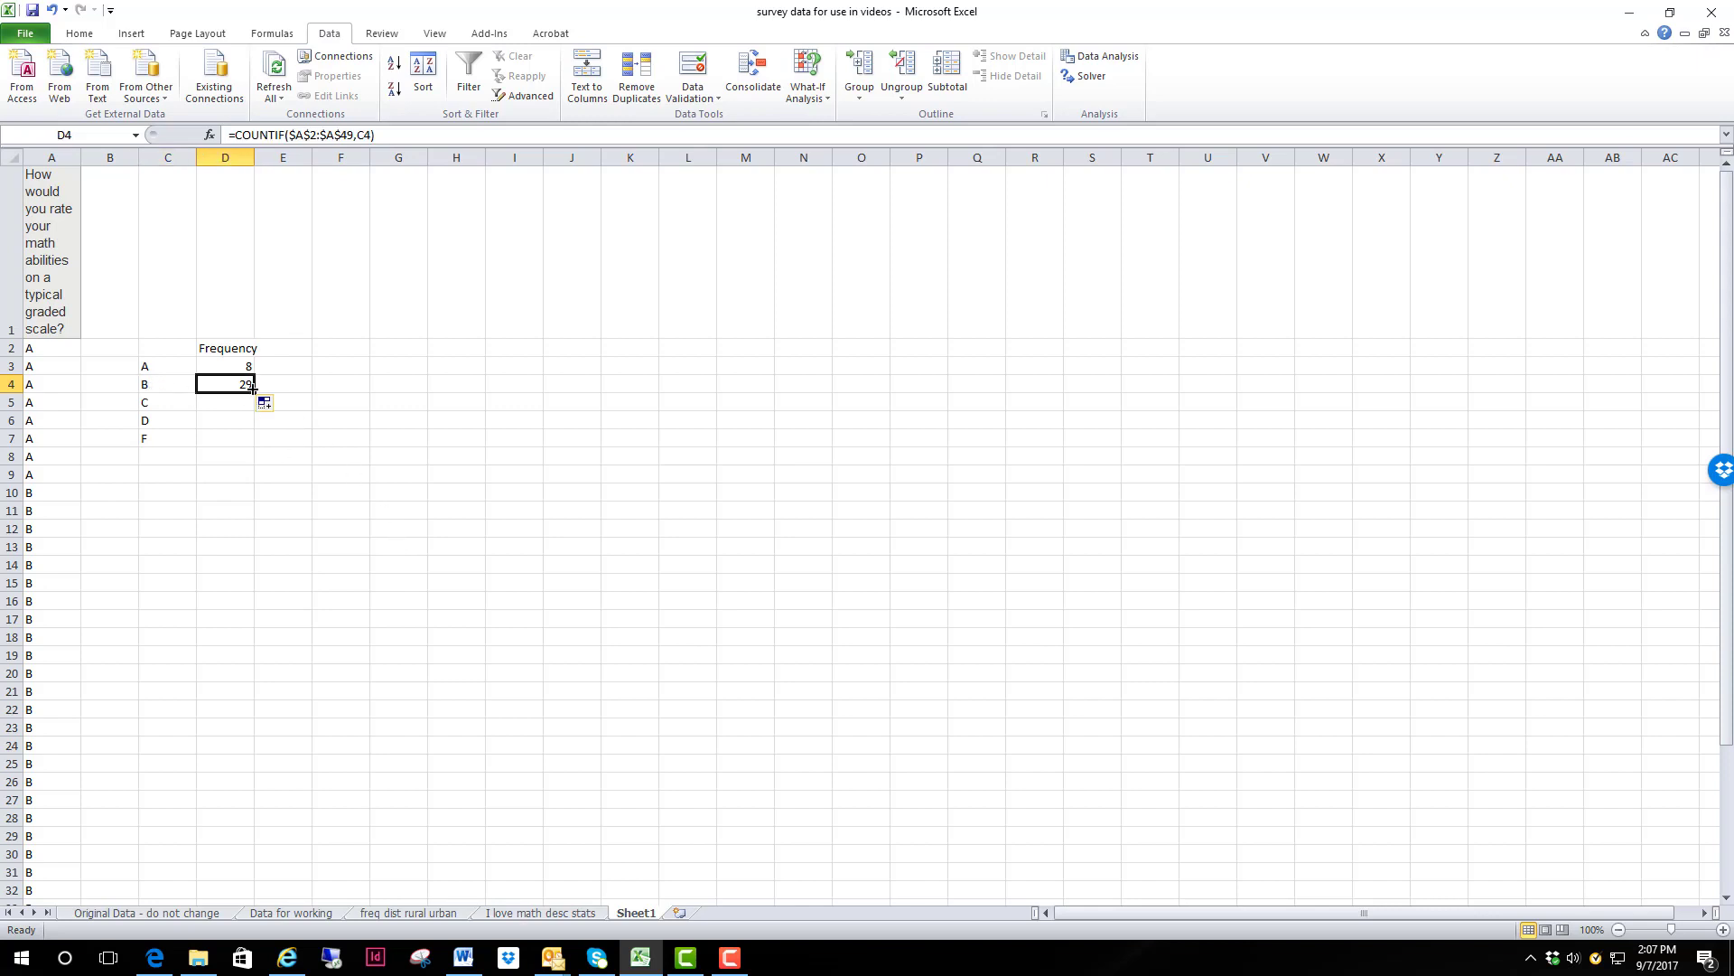
drag(253, 391, 255, 446)
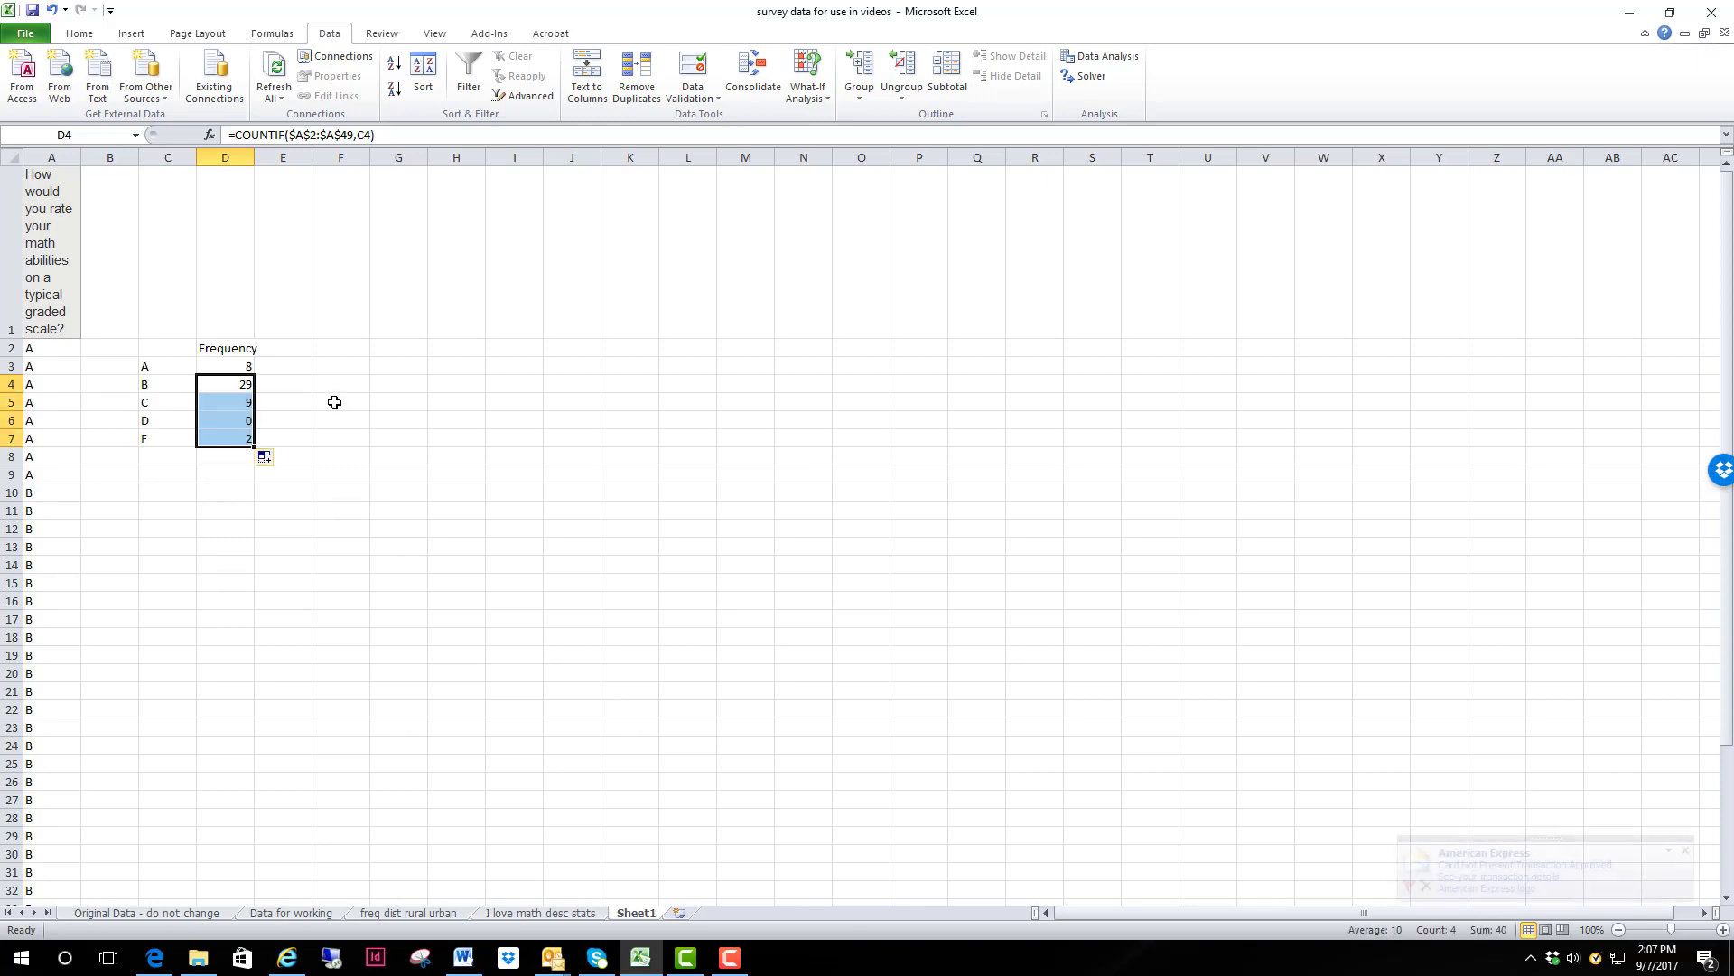
click(449, 418)
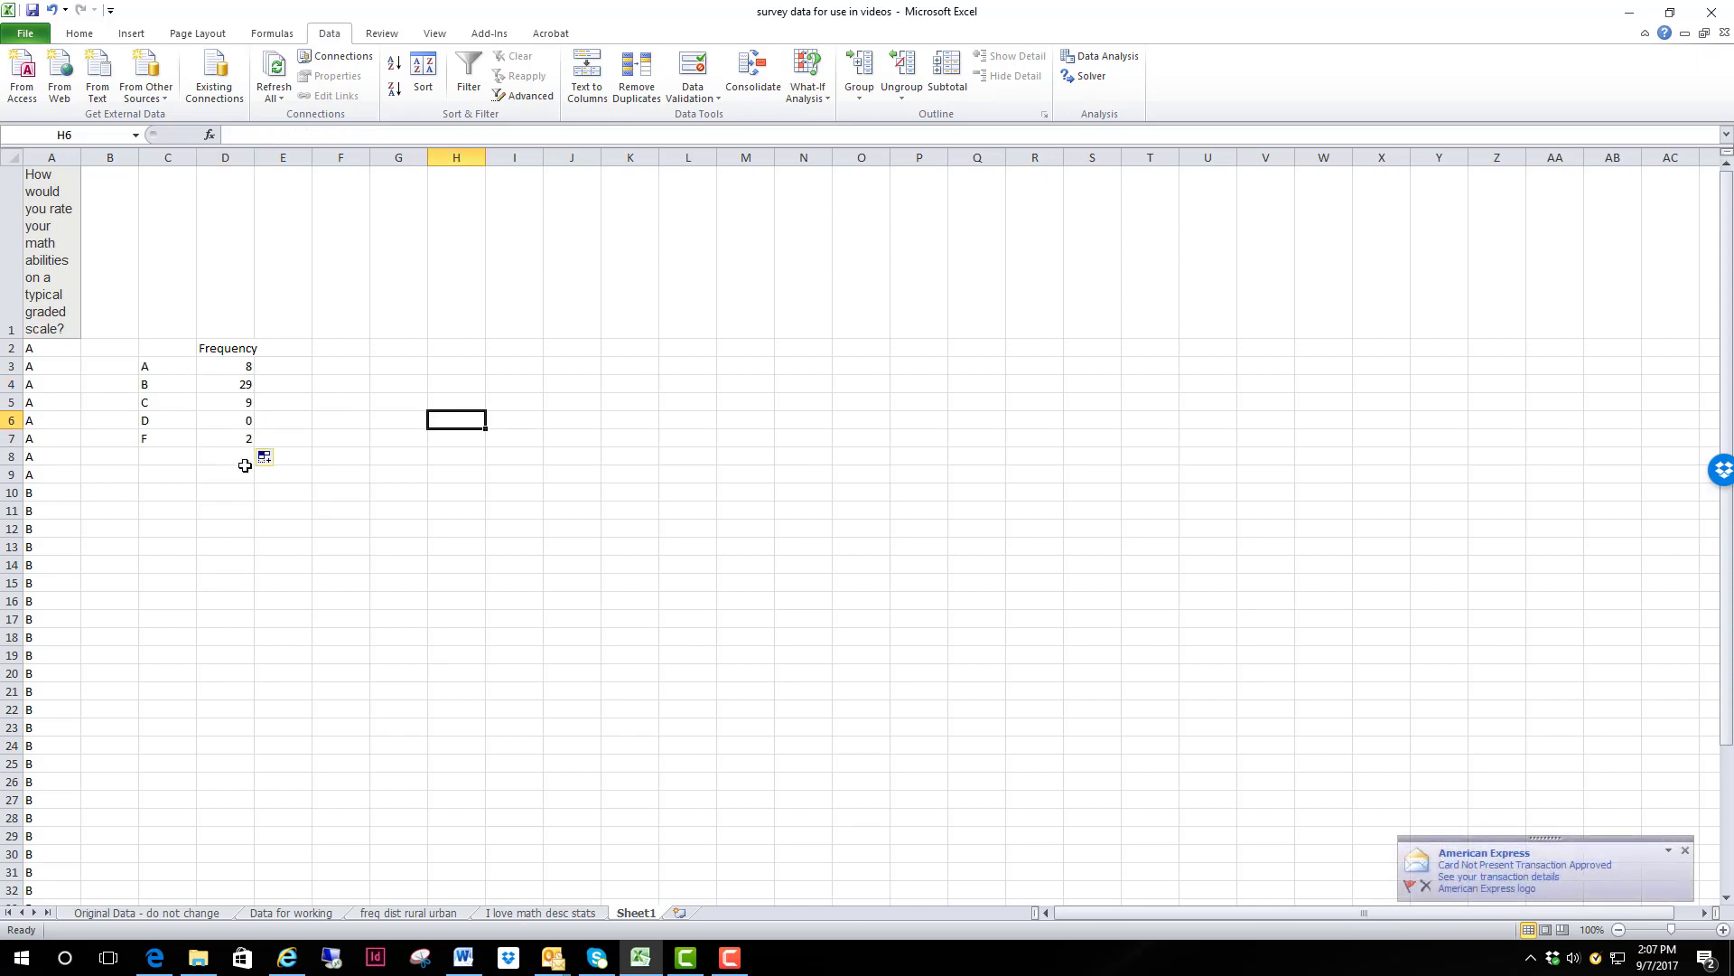
Step: Total the frequencies in cell D8 with an AutoSum of D3:D7
key(XF86AudioLowerVolume)
key(XF86AudioRaiseVolume)
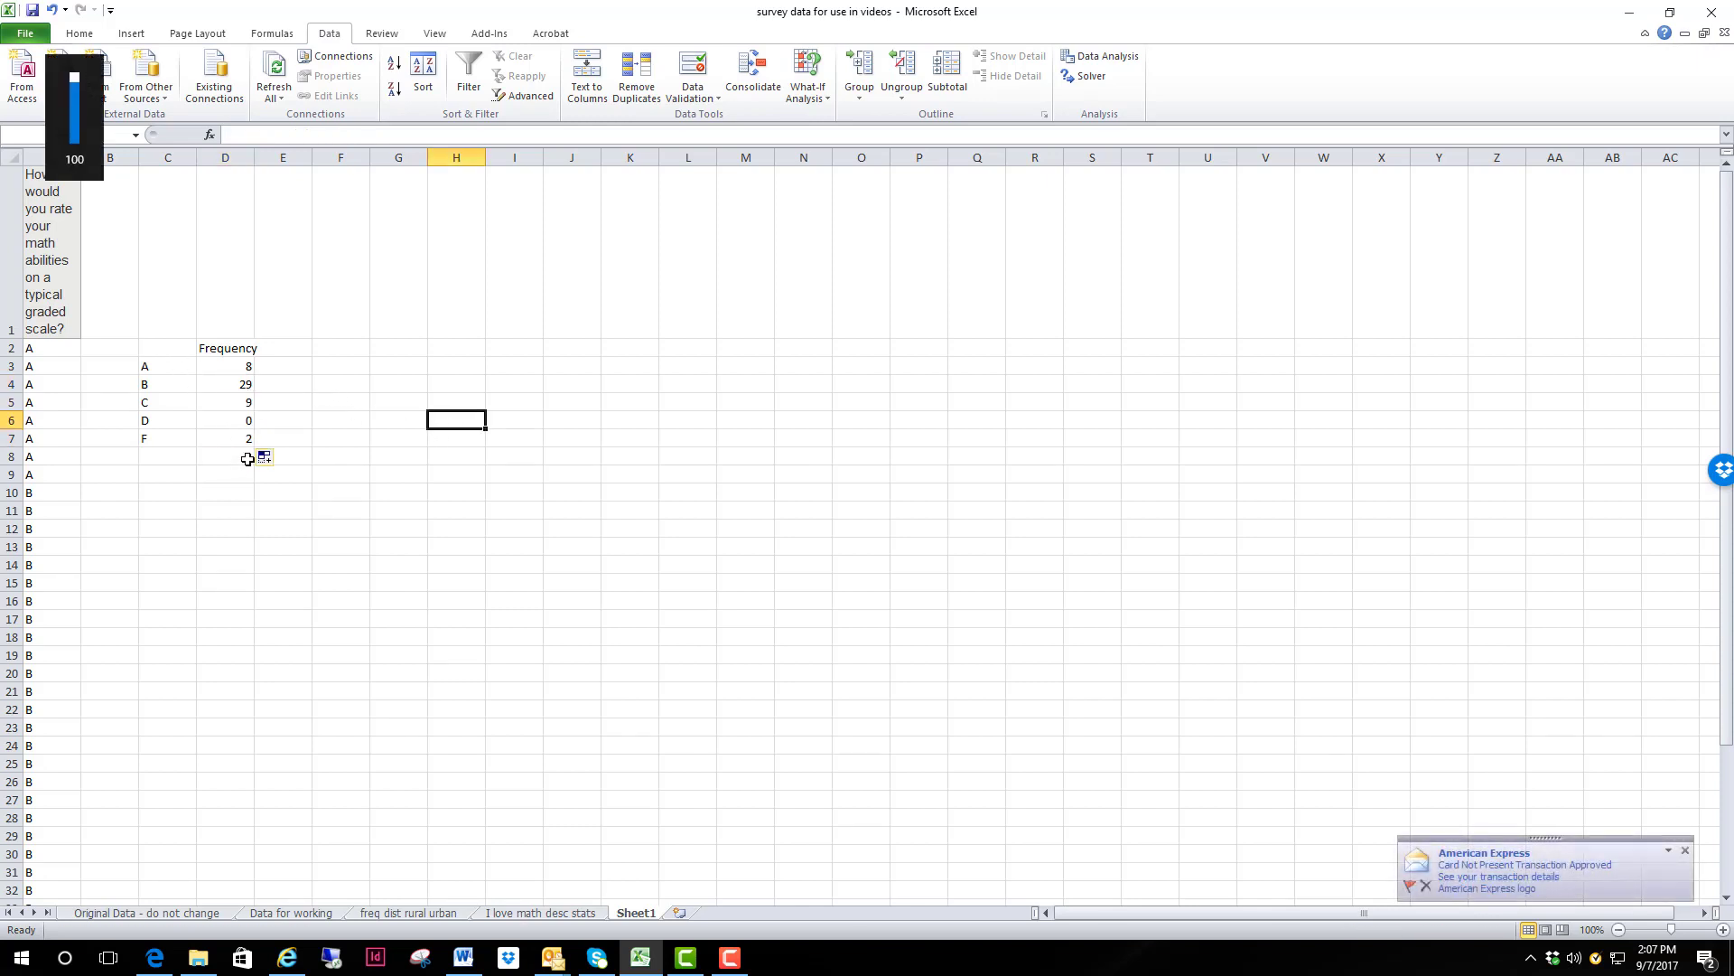
click(247, 456)
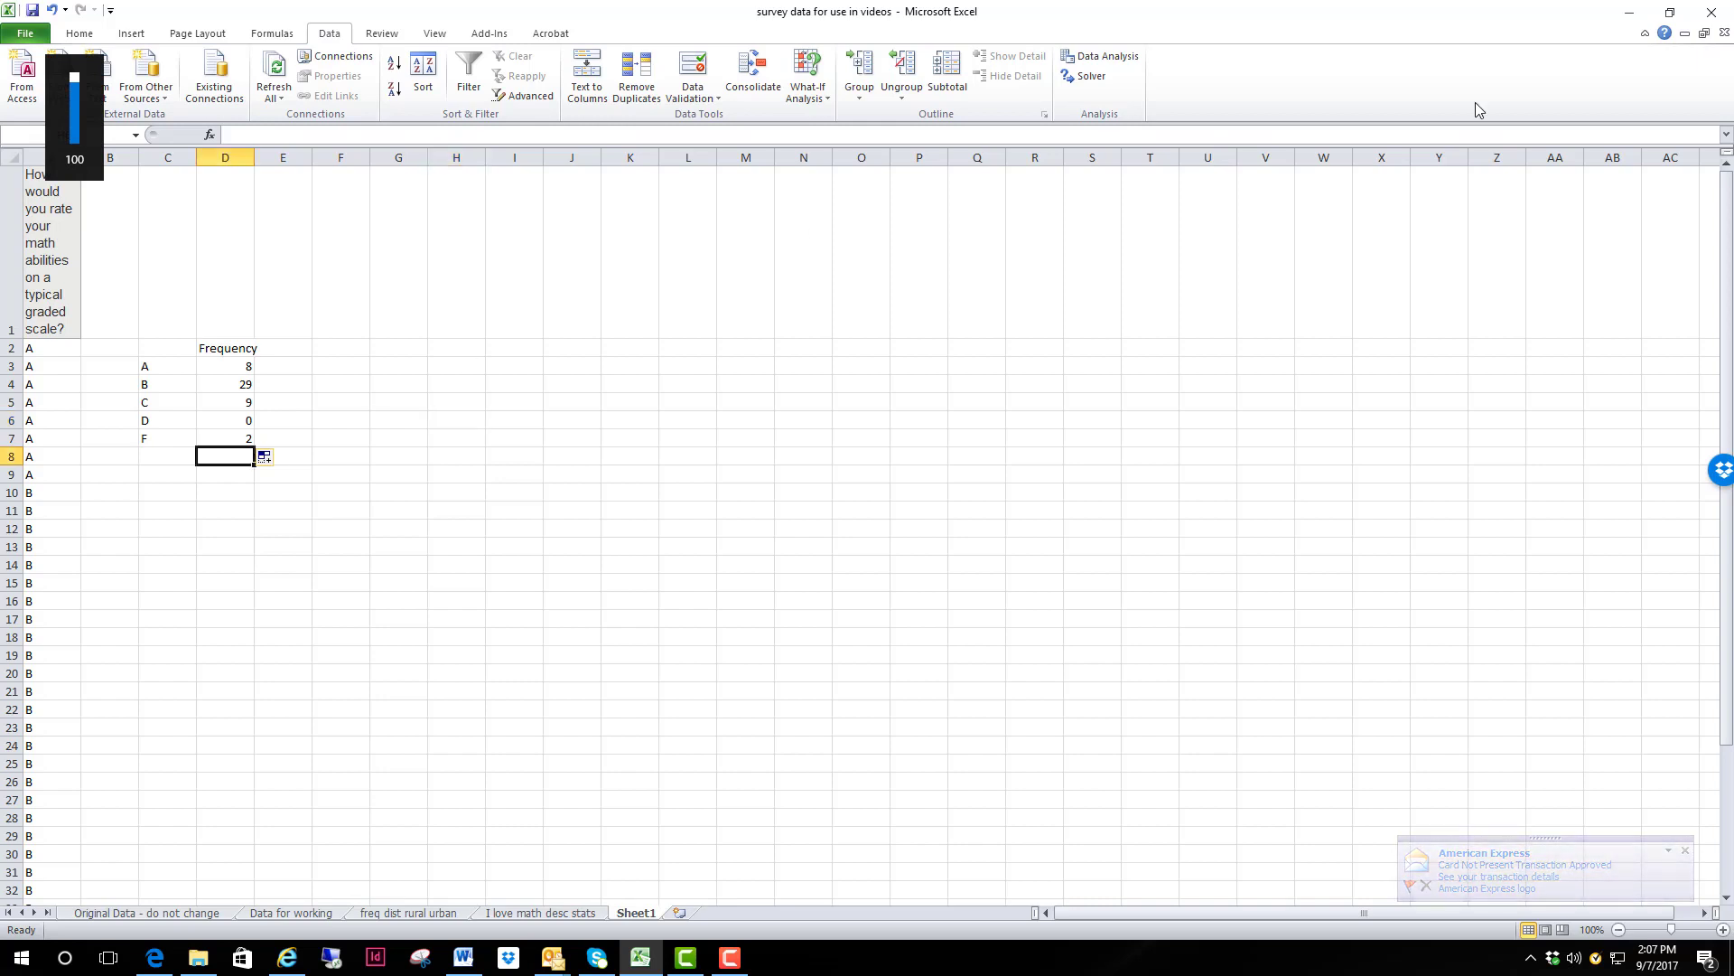
click(76, 34)
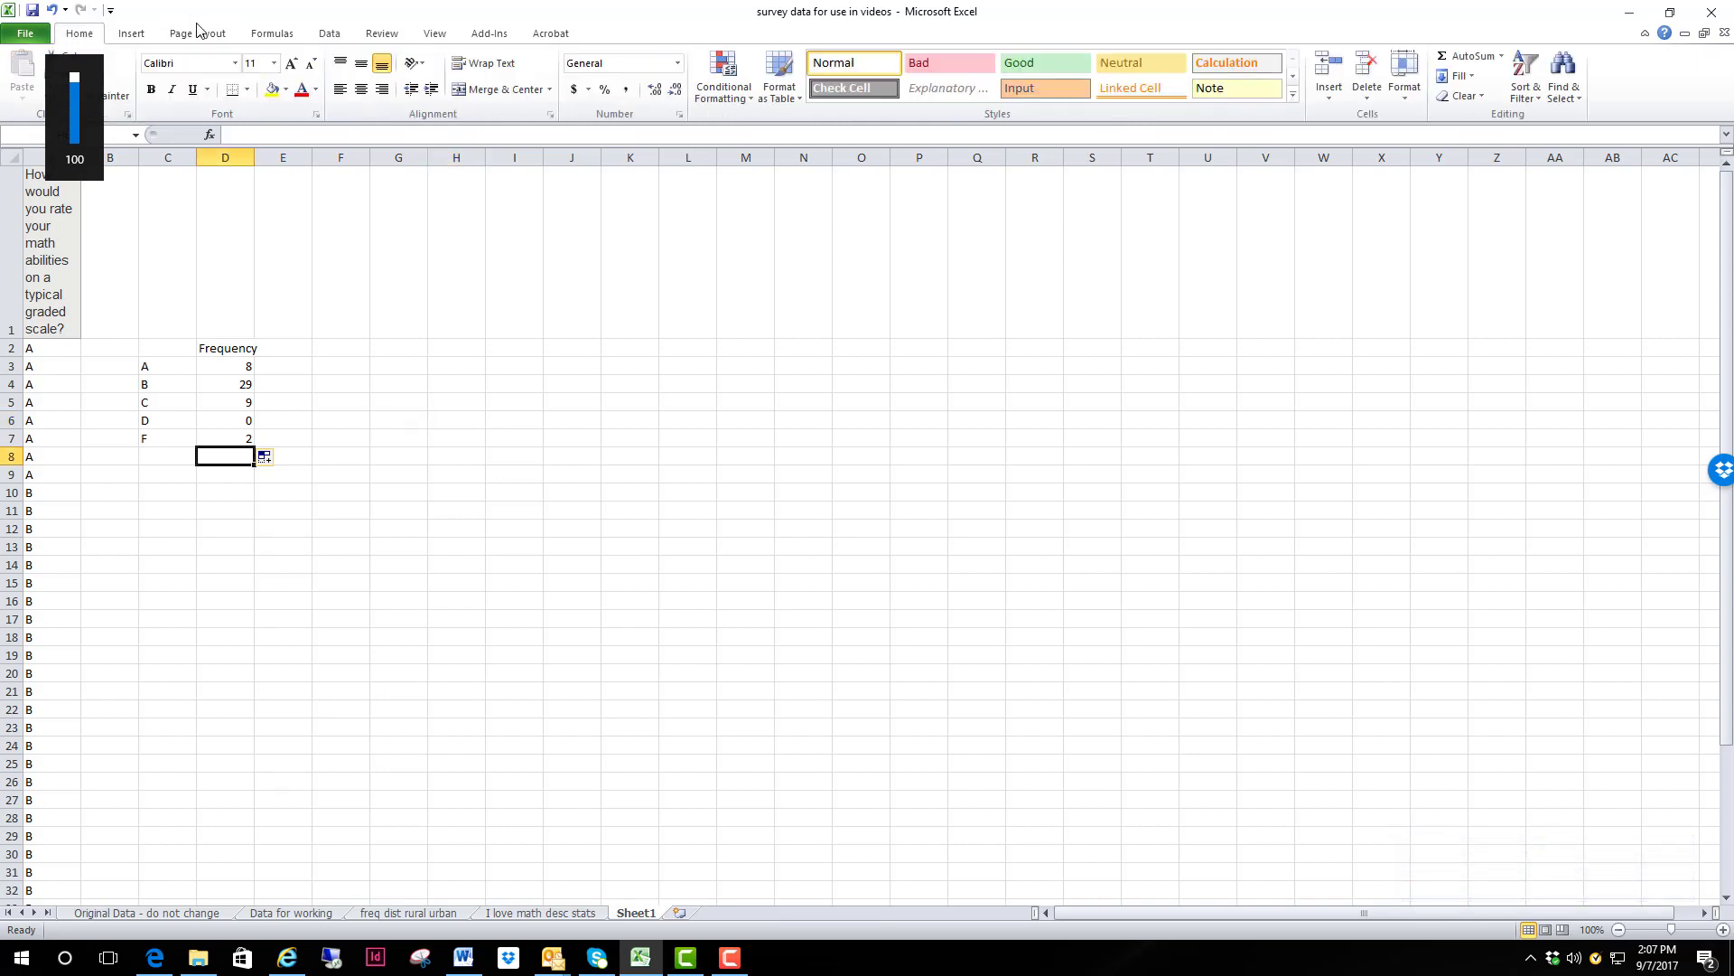
click(1448, 57)
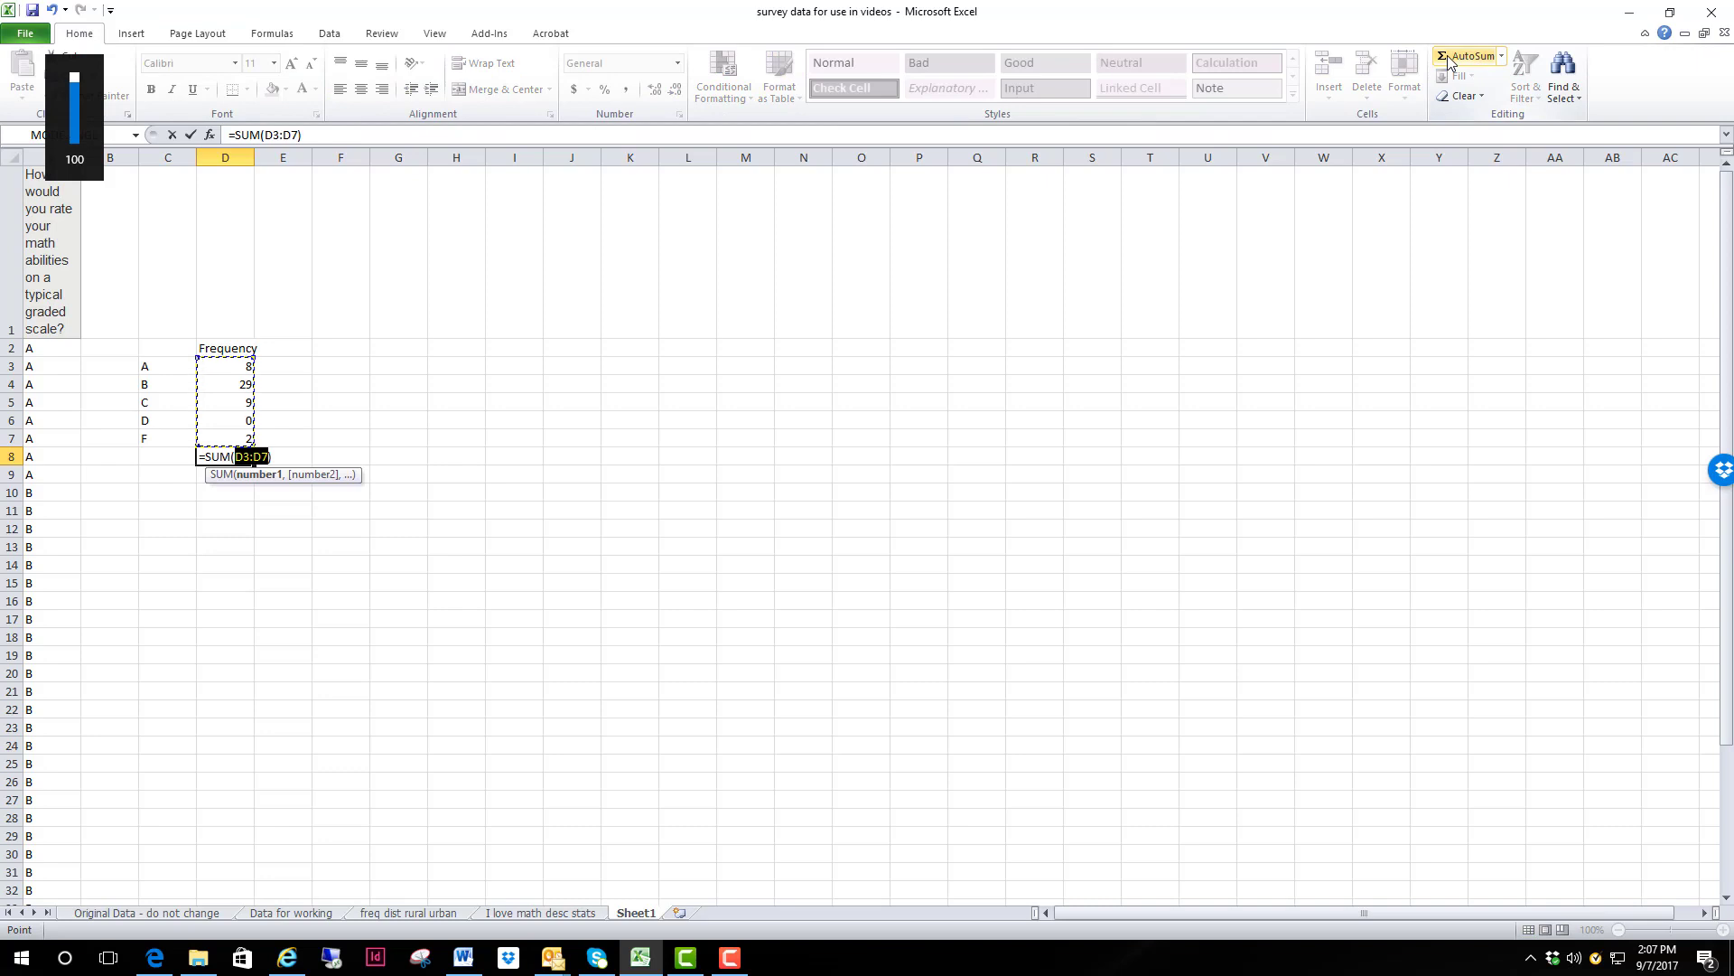
key(Return)
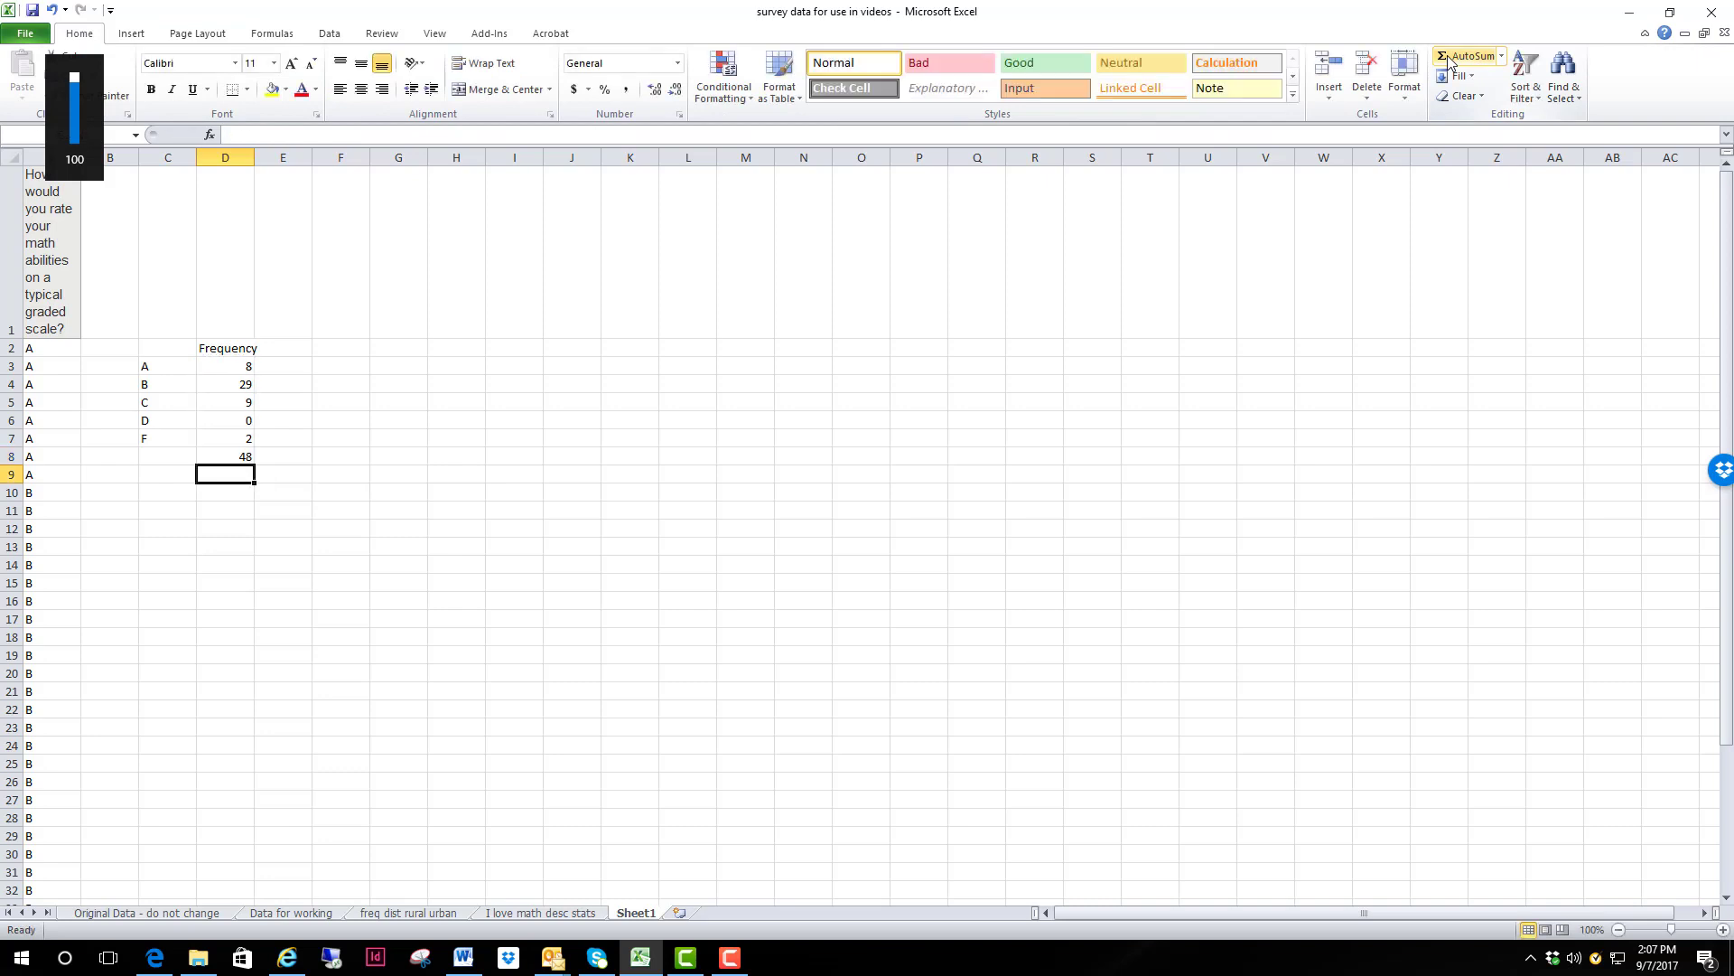
Step: Enter the heading "Cummulative Frequency" in cell E2
click(284, 344)
text(Cum)
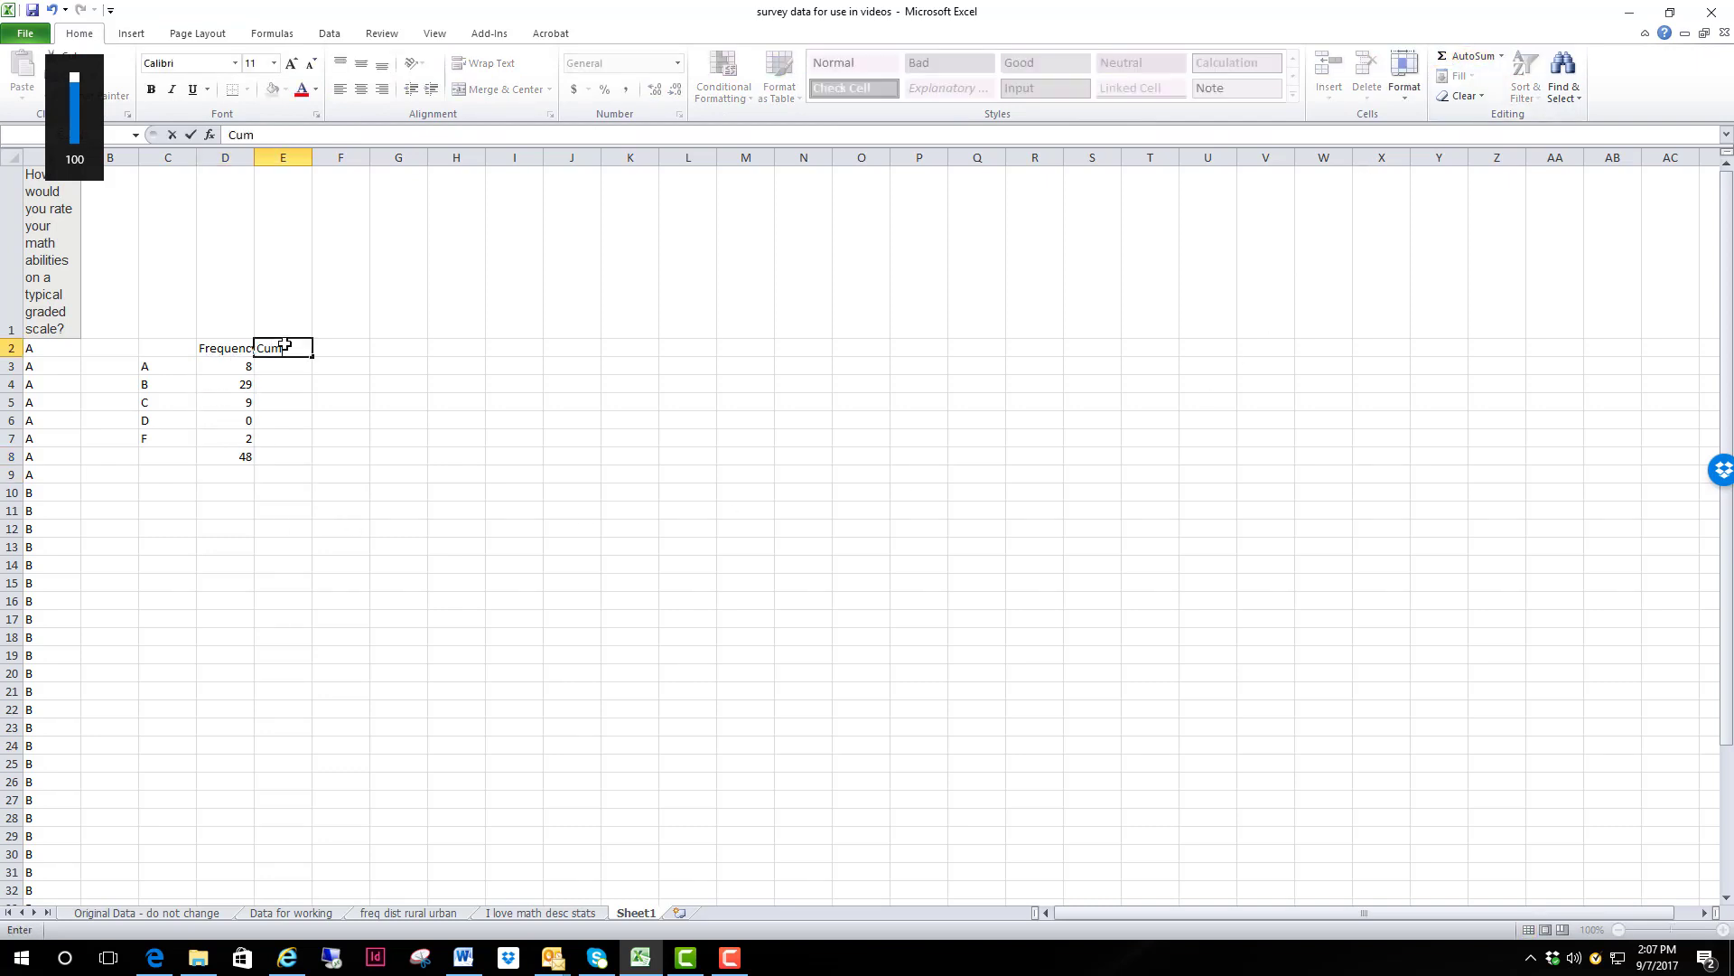
text(mulative Fr)
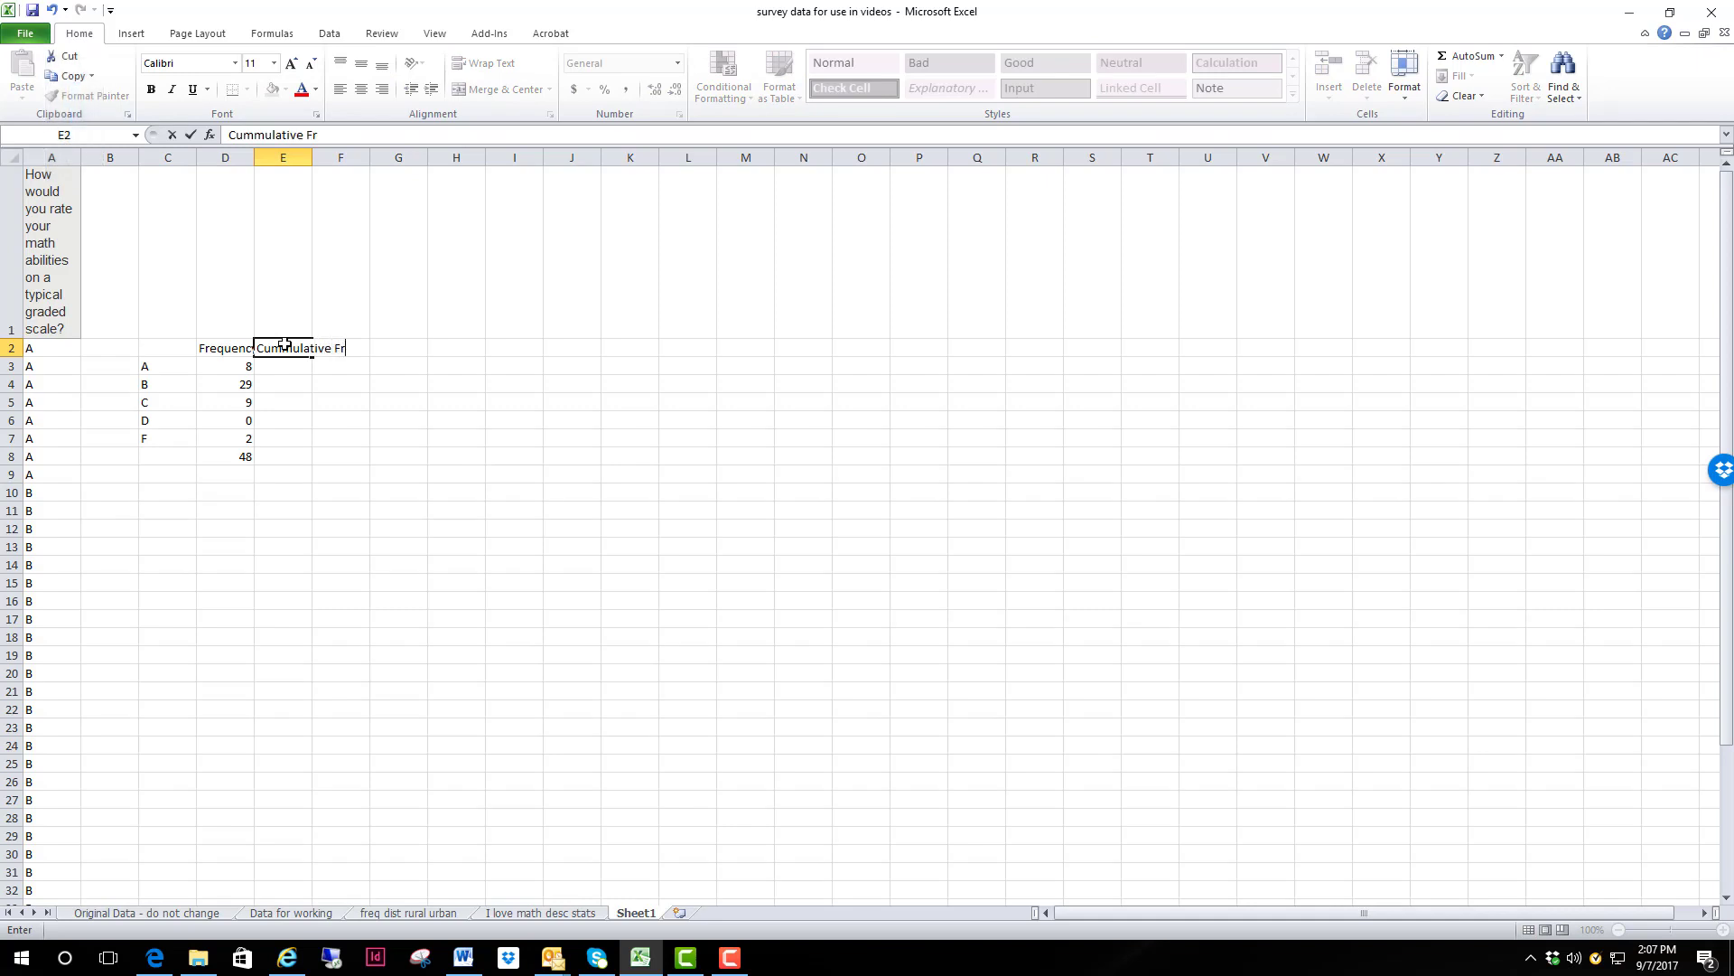
text(equn)
key(Return)
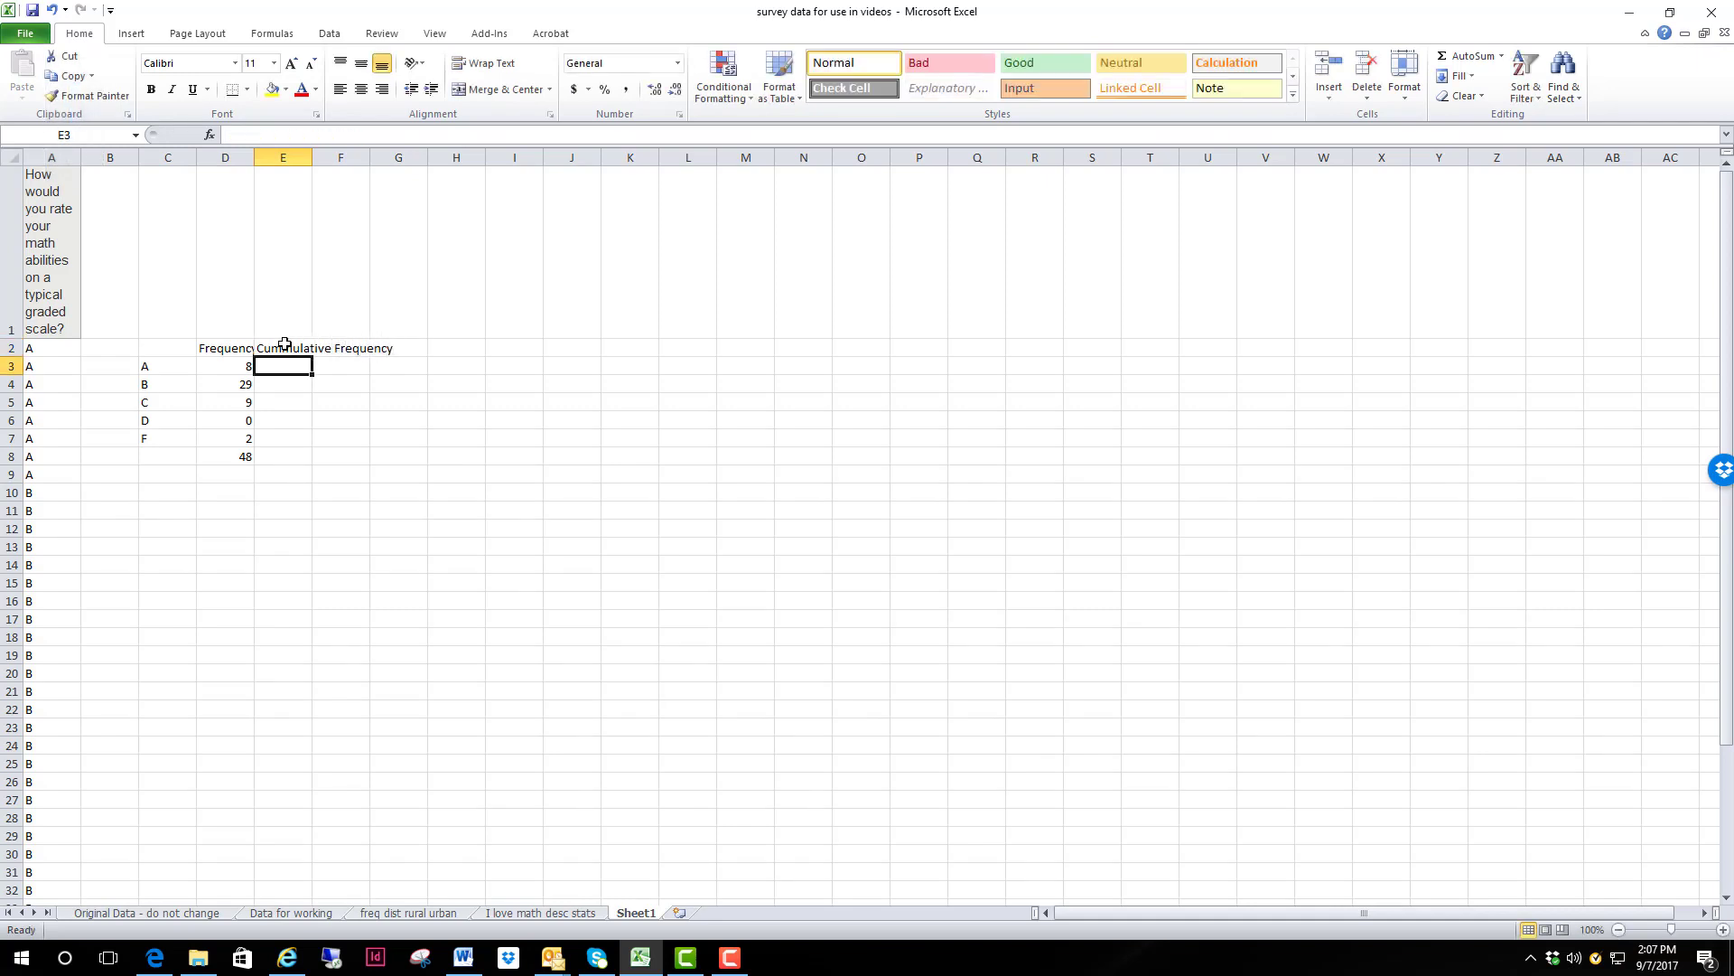
Step: Wrap the text in row 2 and widen columns D and E to fit the headings
click(7, 348)
click(492, 63)
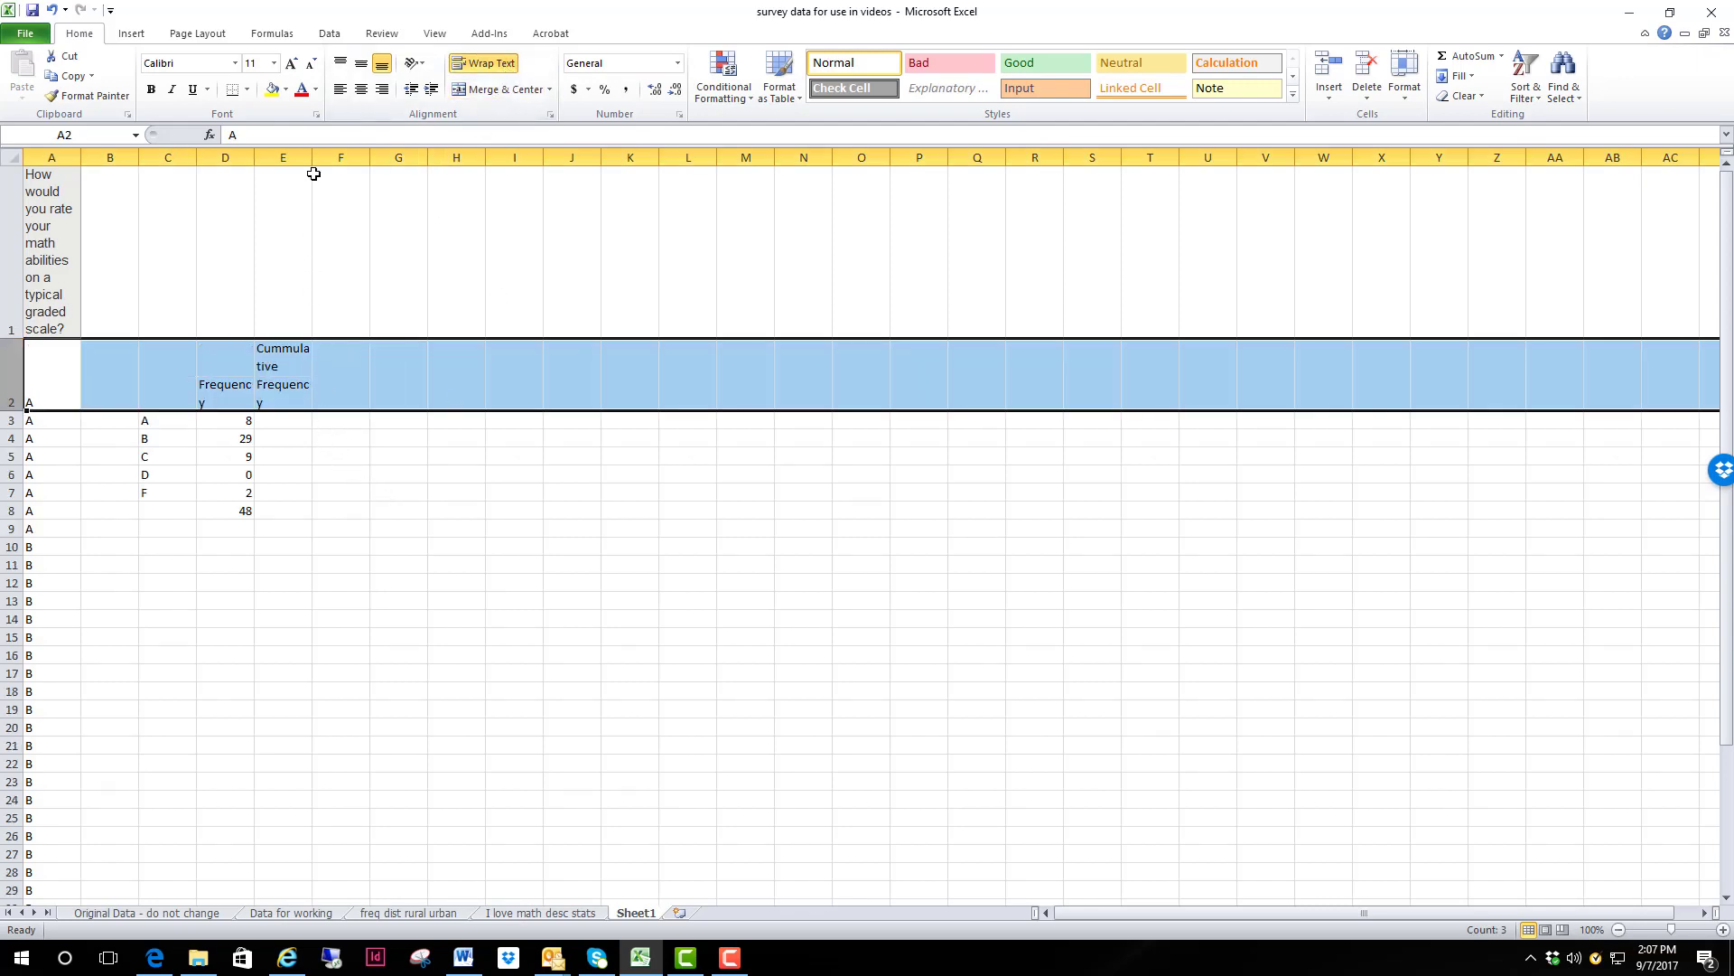
drag(312, 158, 372, 151)
Step: Start the cumulative frequencies by entering =D3 in cell E3 and the running sum +E3+D4 in cell E4
click(301, 427)
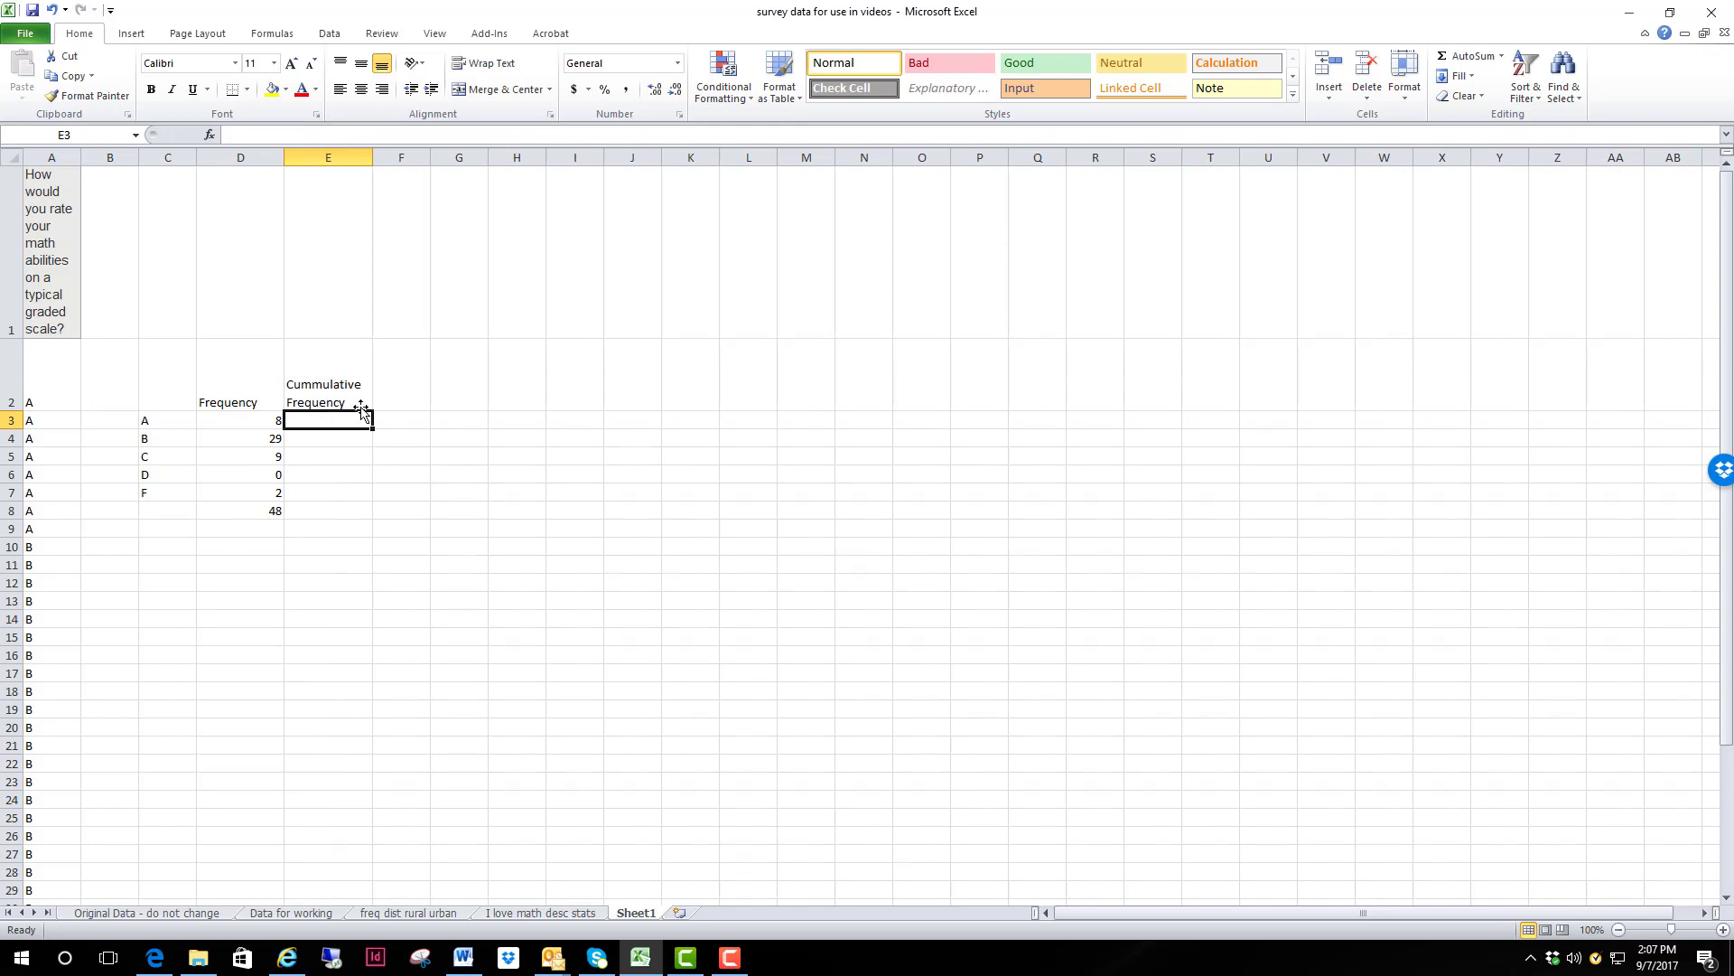
text(=d3)
key(Return)
text(+)
click(360, 413)
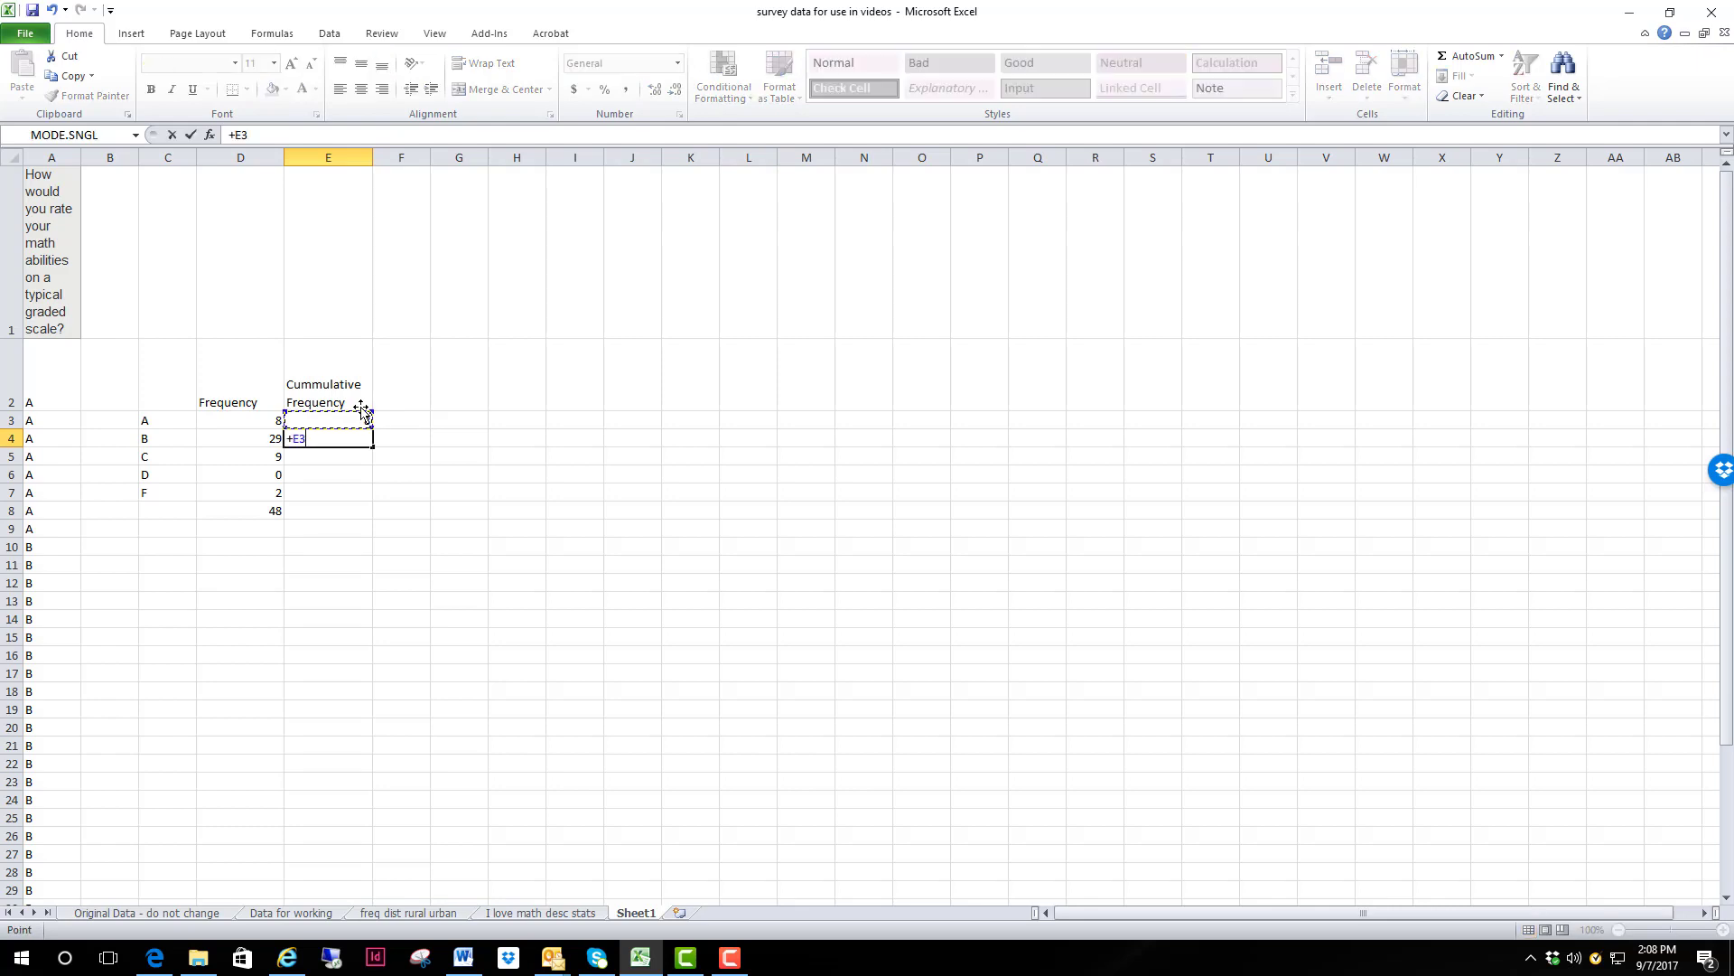
text(+)
key(Left)
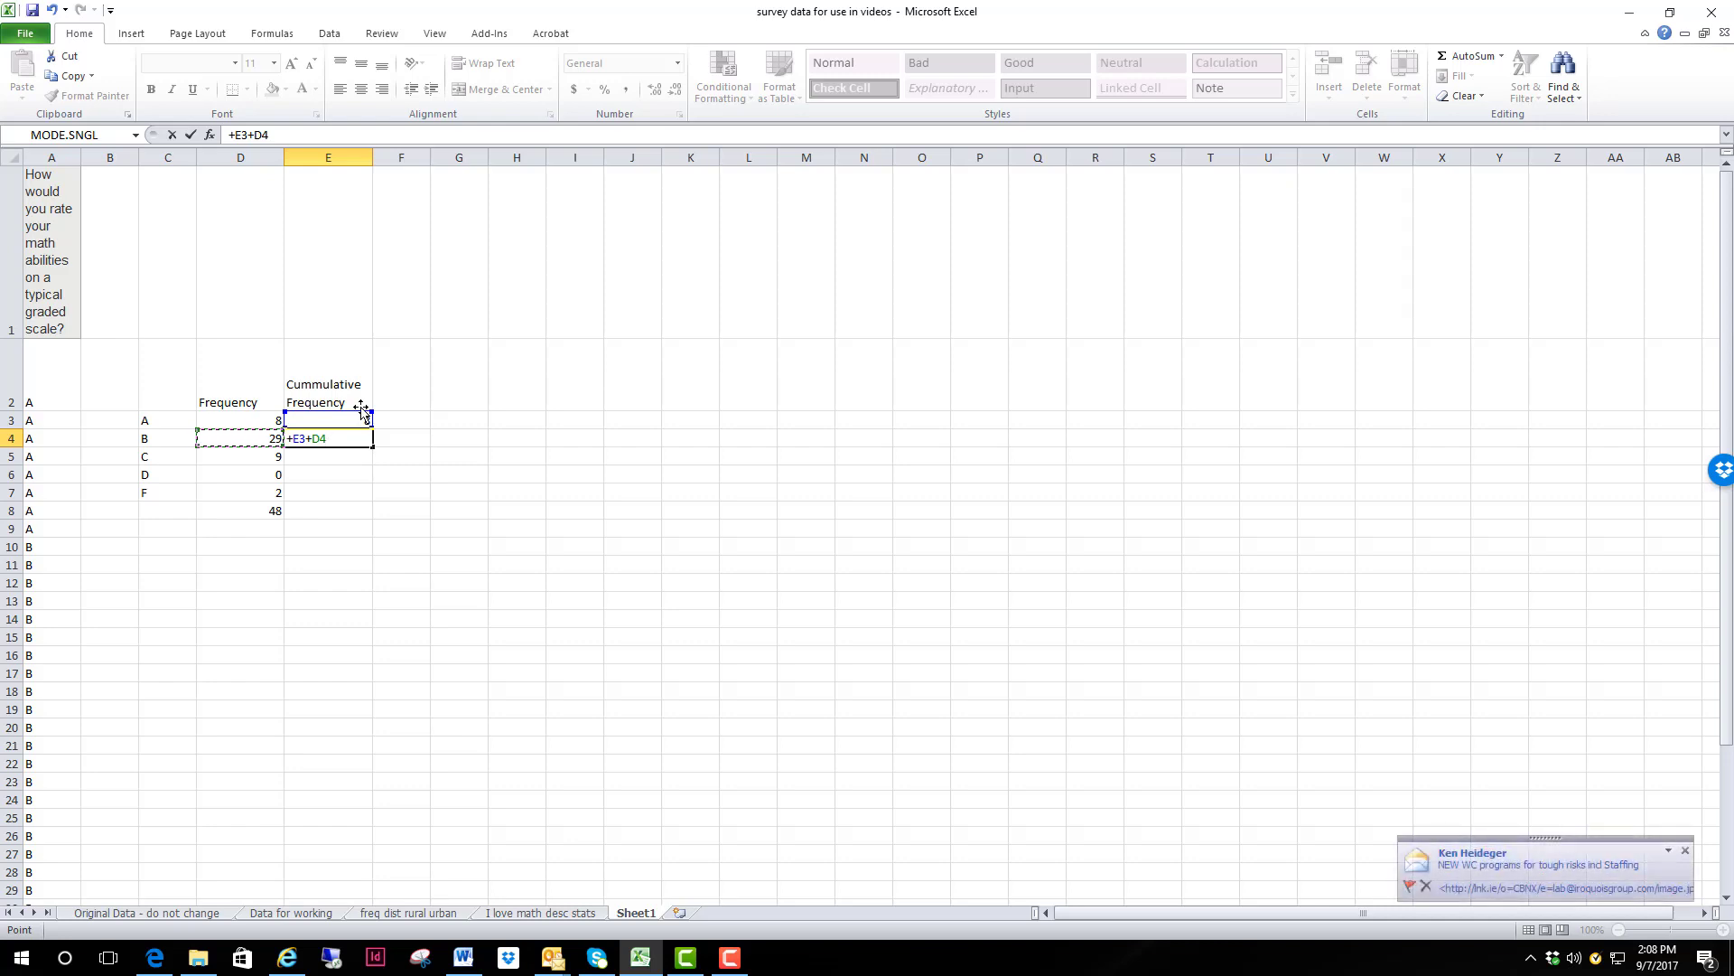
key(Return)
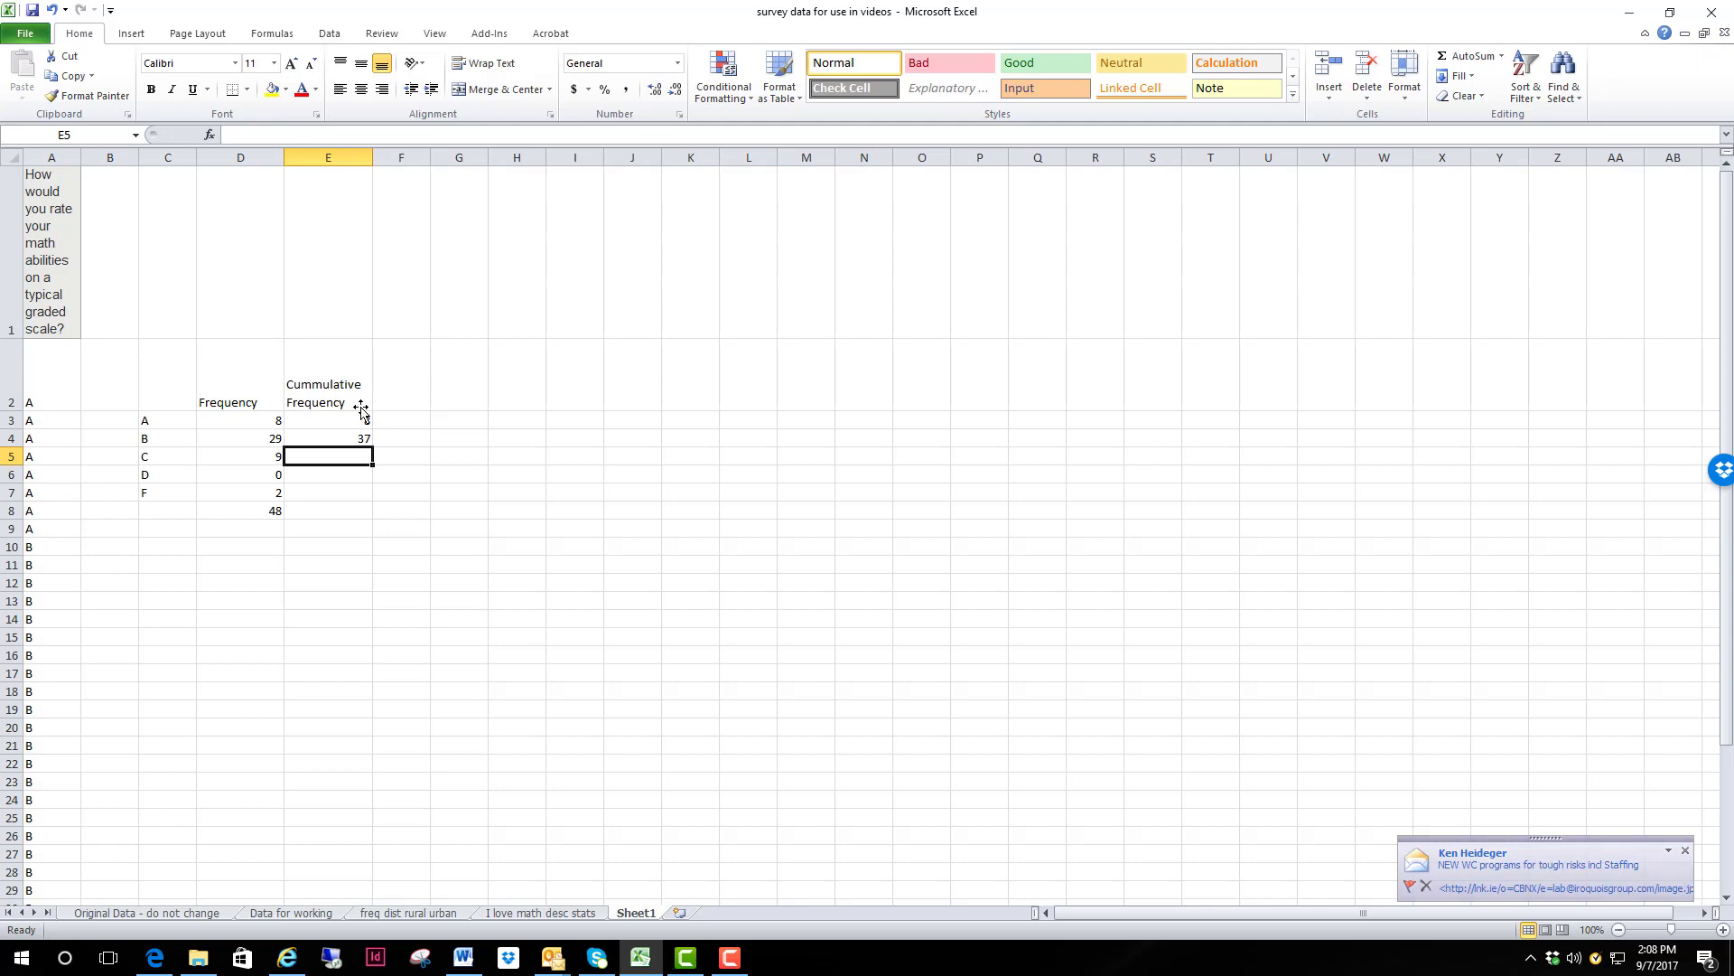
Step: Enter the running sum +E4+D5 in cell E5 for grade C's cumulative frequency
text(+)
key(Up)
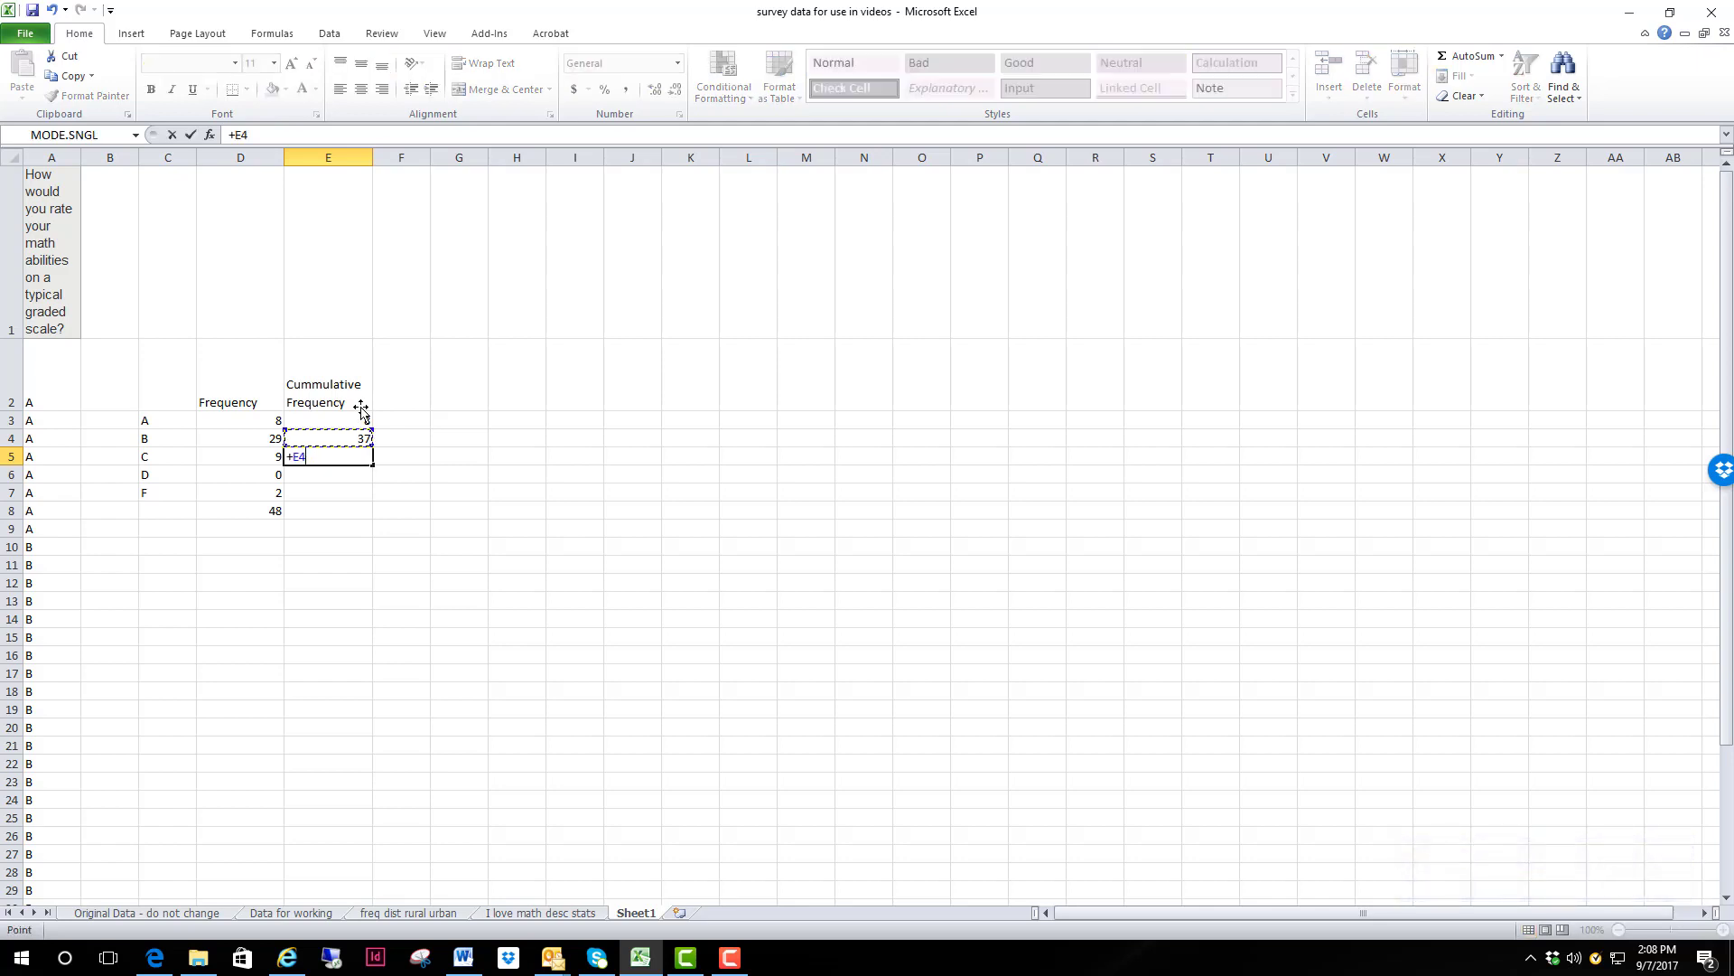
text(+)
click(250, 460)
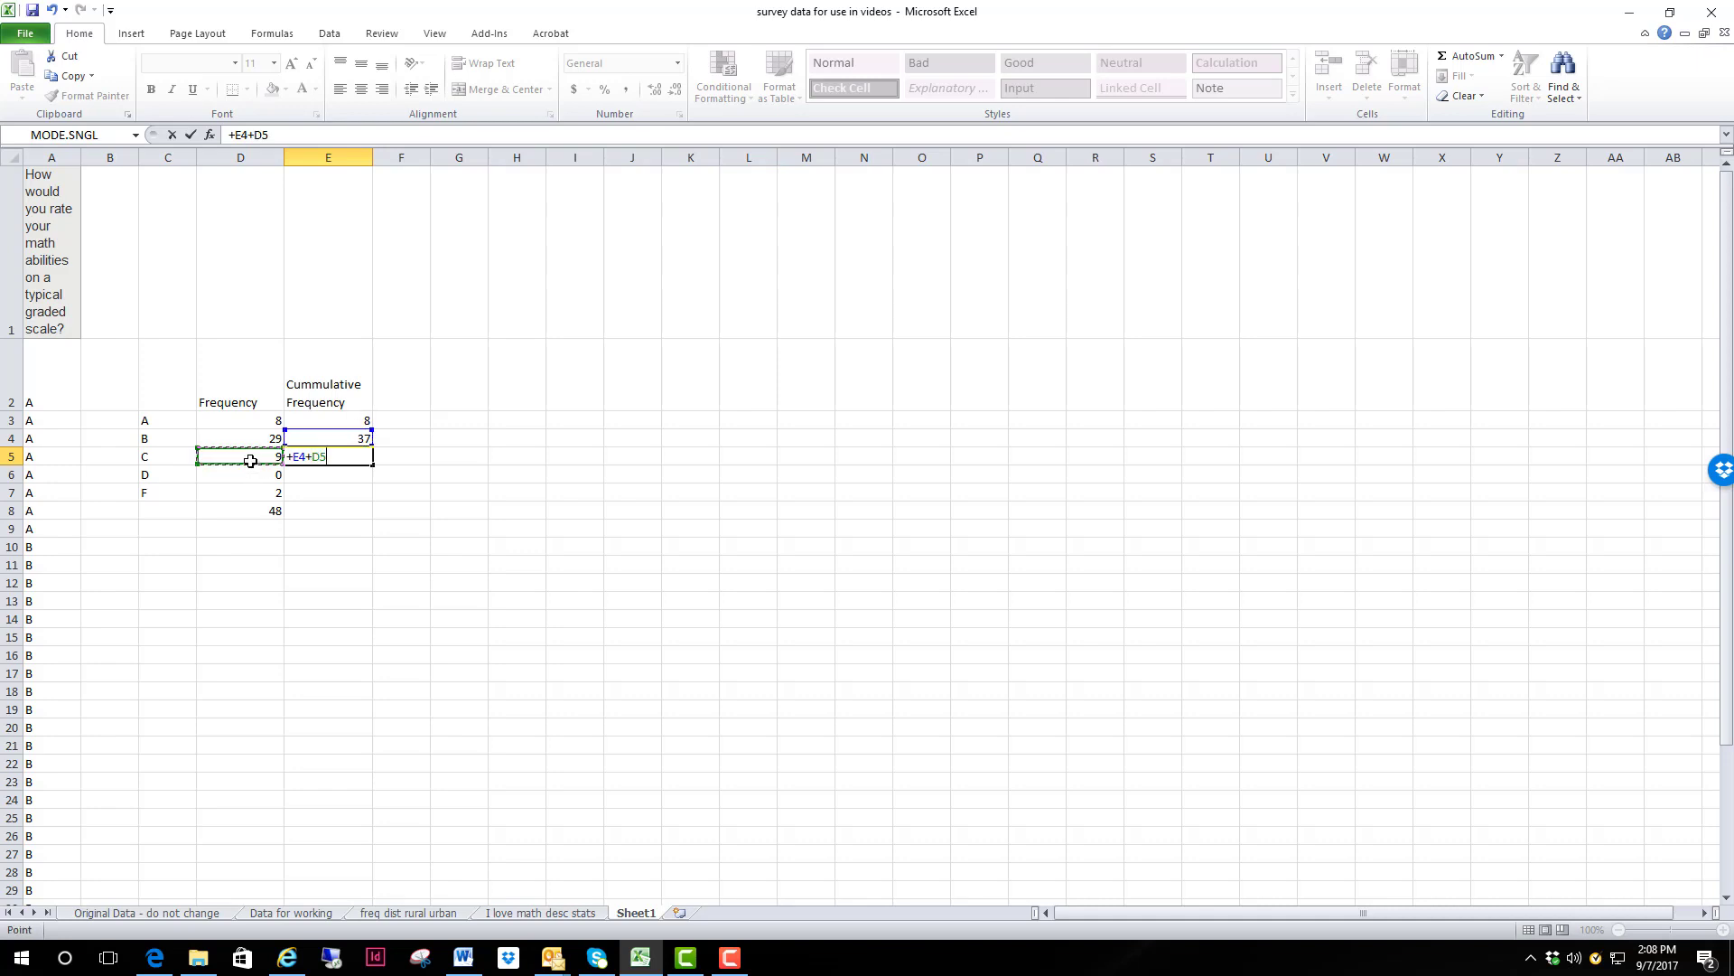
key(Return)
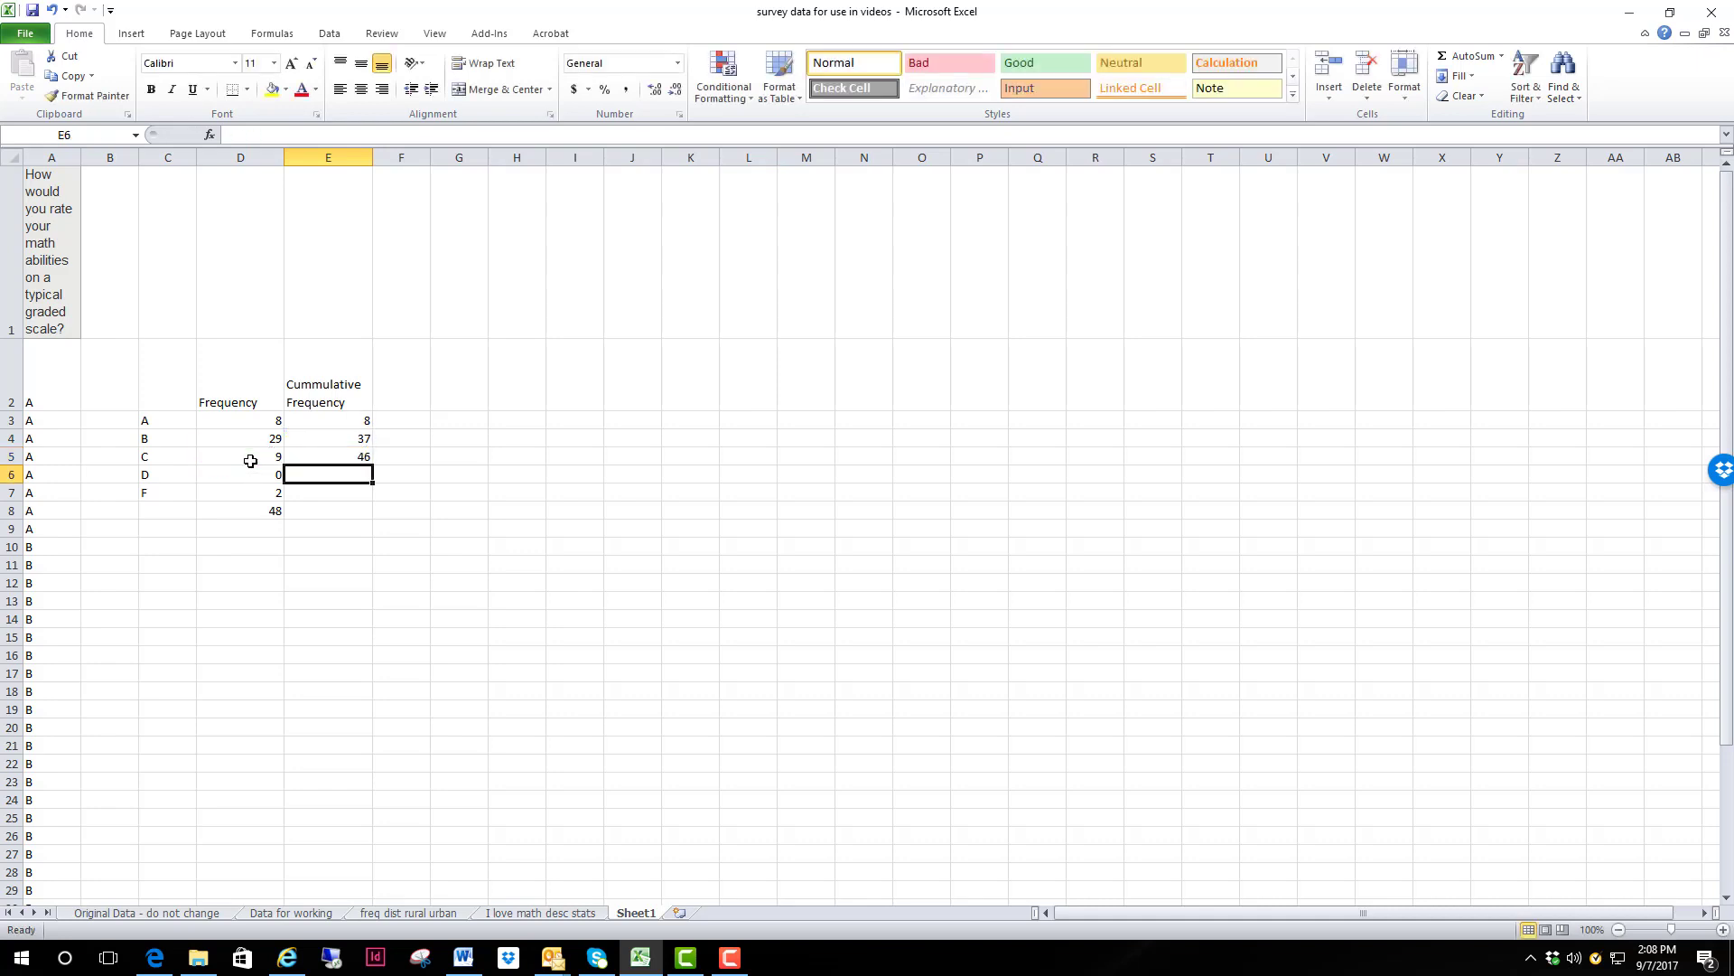
Step: Fill the cumulative frequency formula from E5 down through E7 and select the last cumulative value, in E7
click(341, 456)
drag(372, 467, 366, 495)
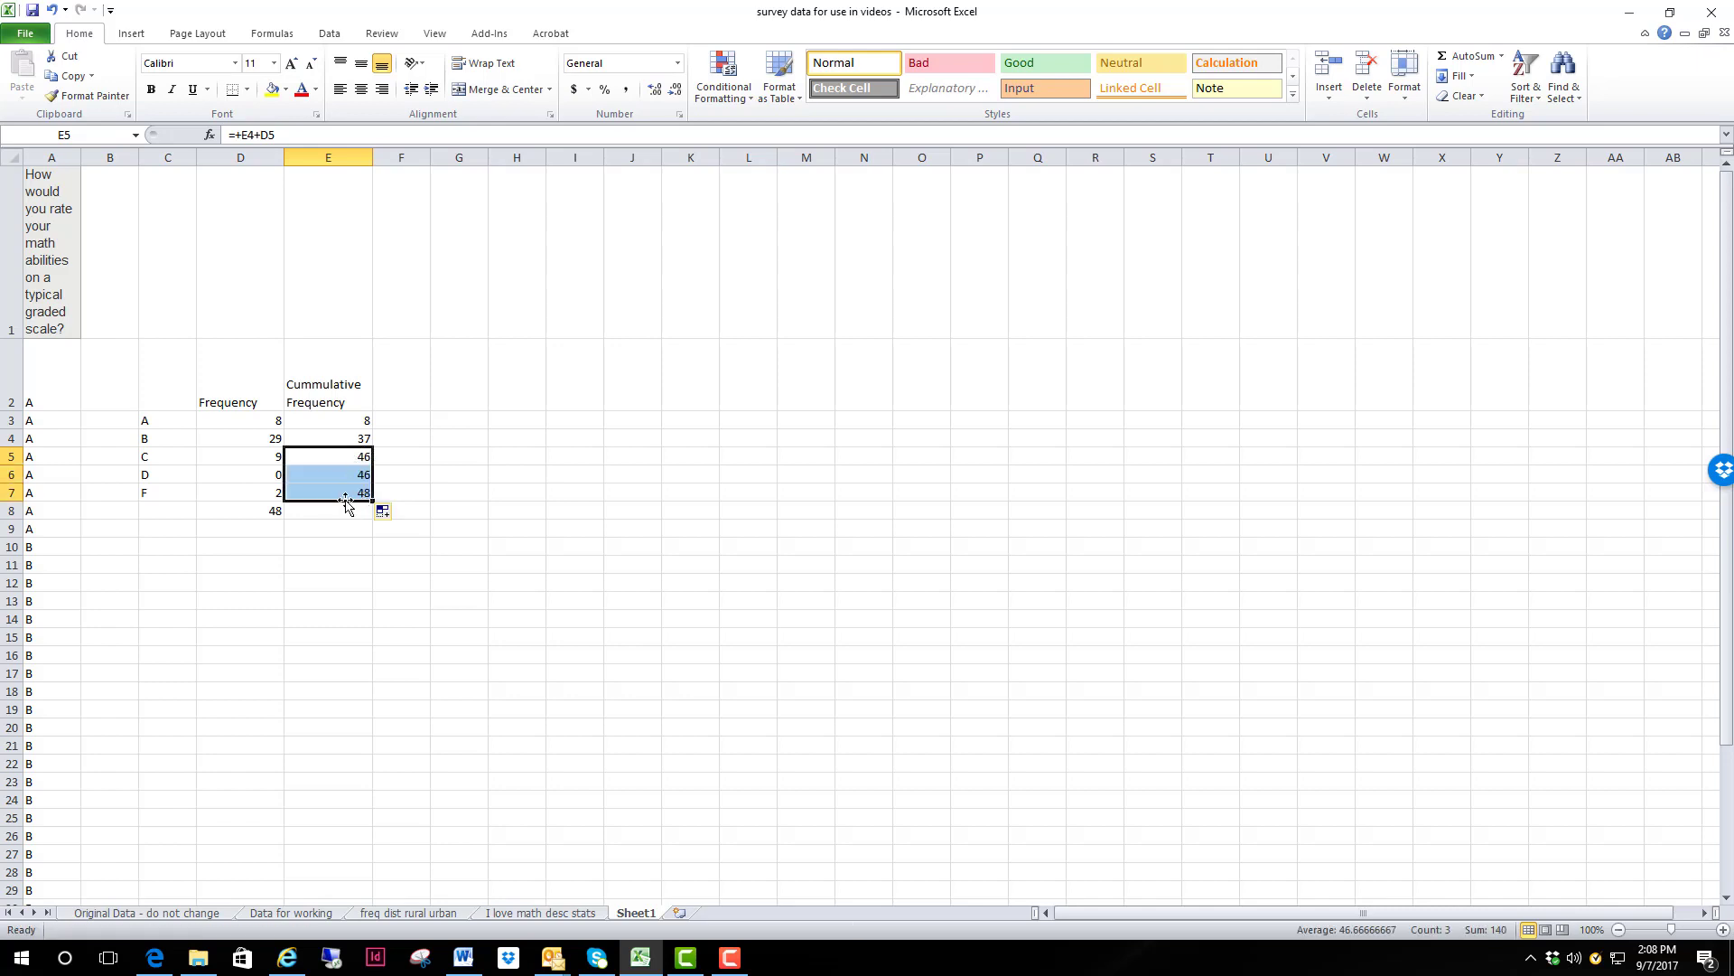
click(342, 511)
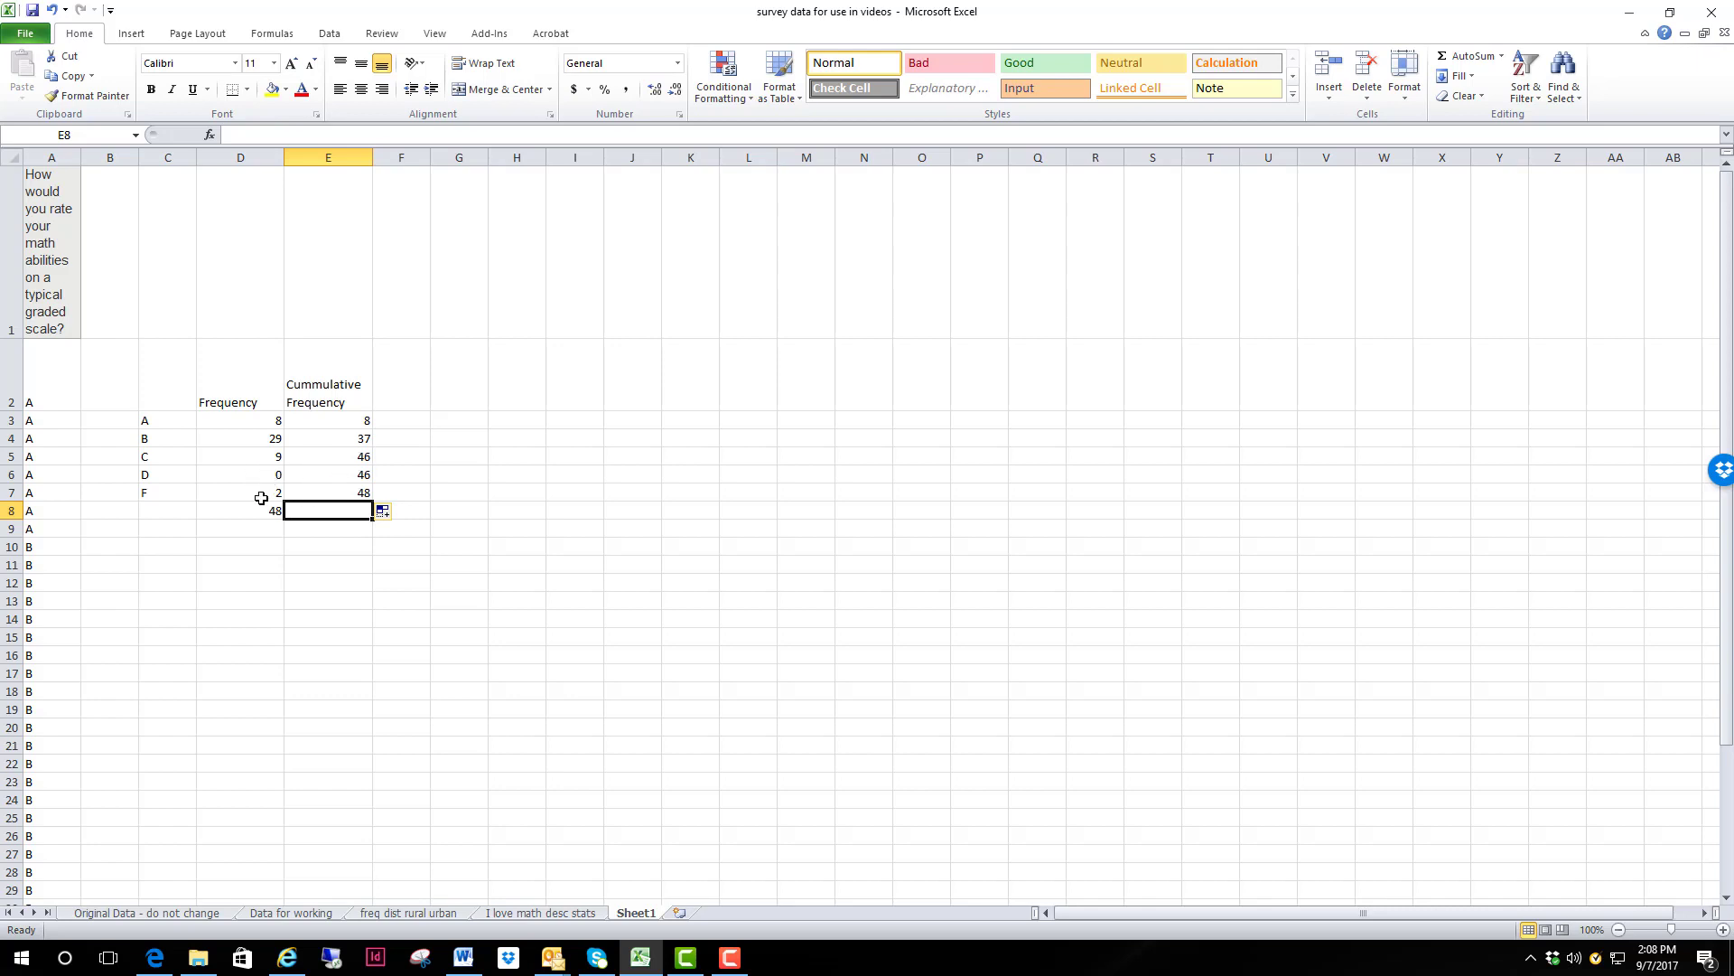
click(360, 492)
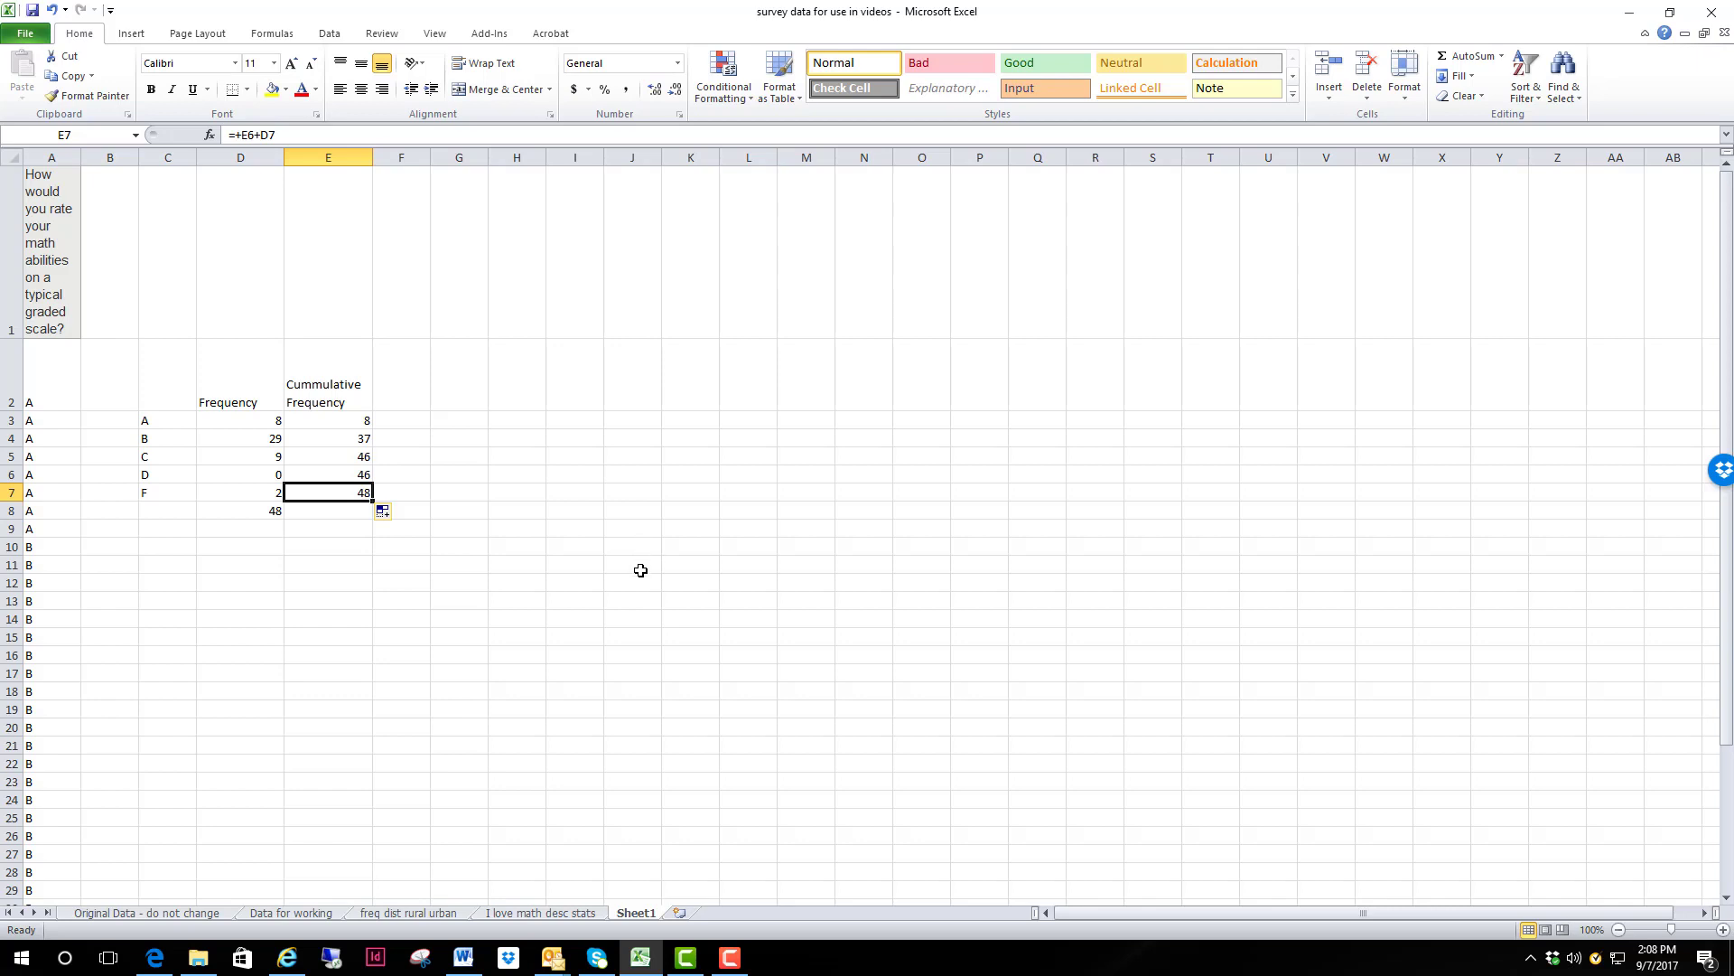